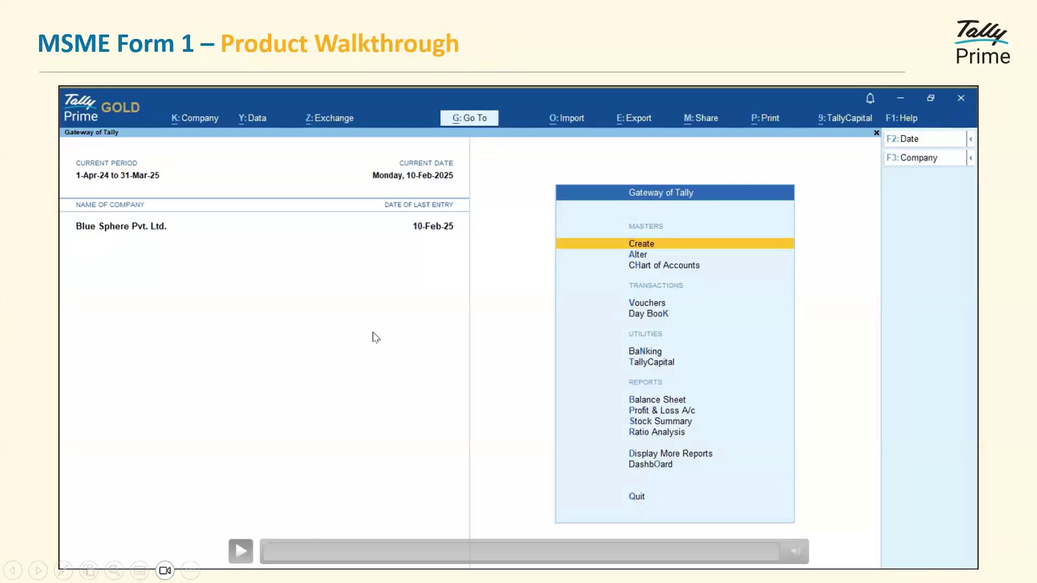
pyautogui.click(241, 552)
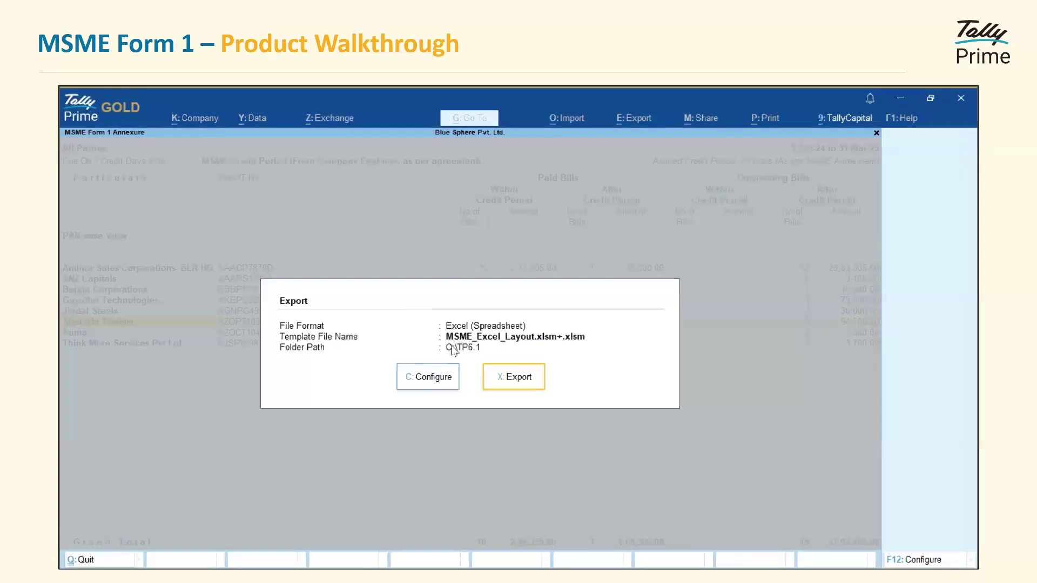
pyautogui.moveTo(597, 388)
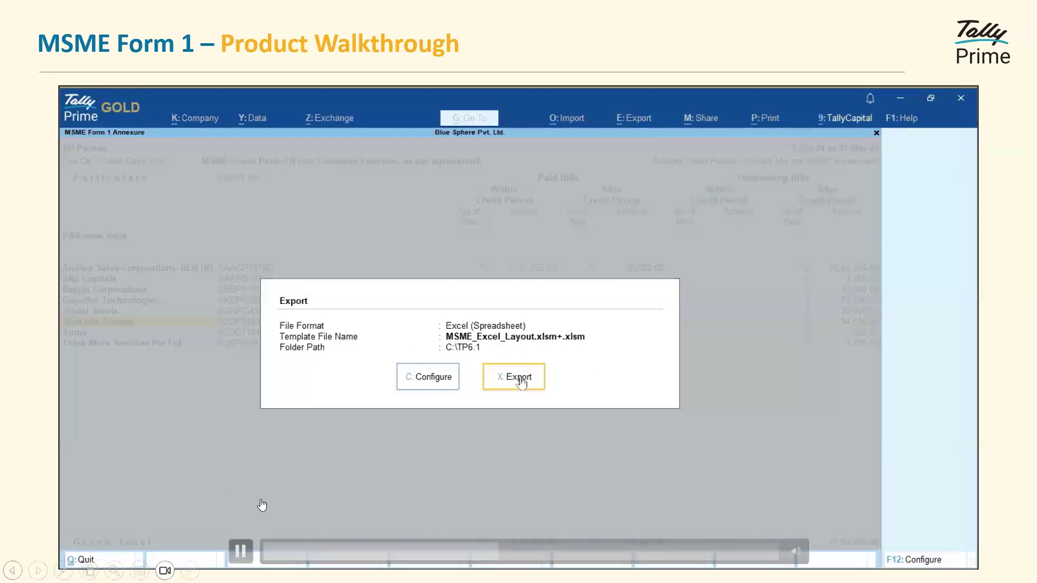
pyautogui.click(240, 551)
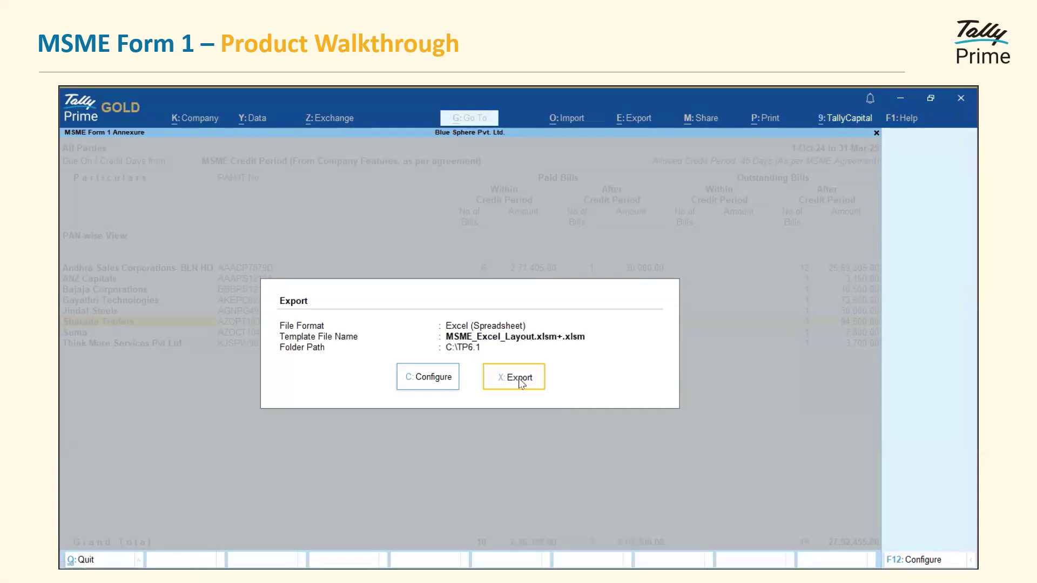
pyautogui.moveTo(355, 398)
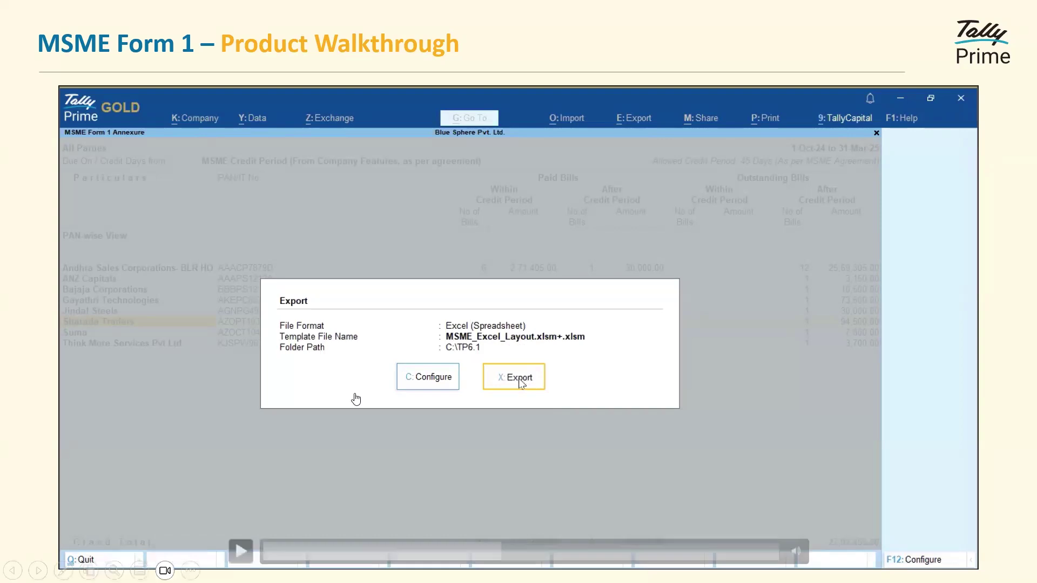
pyautogui.click(238, 550)
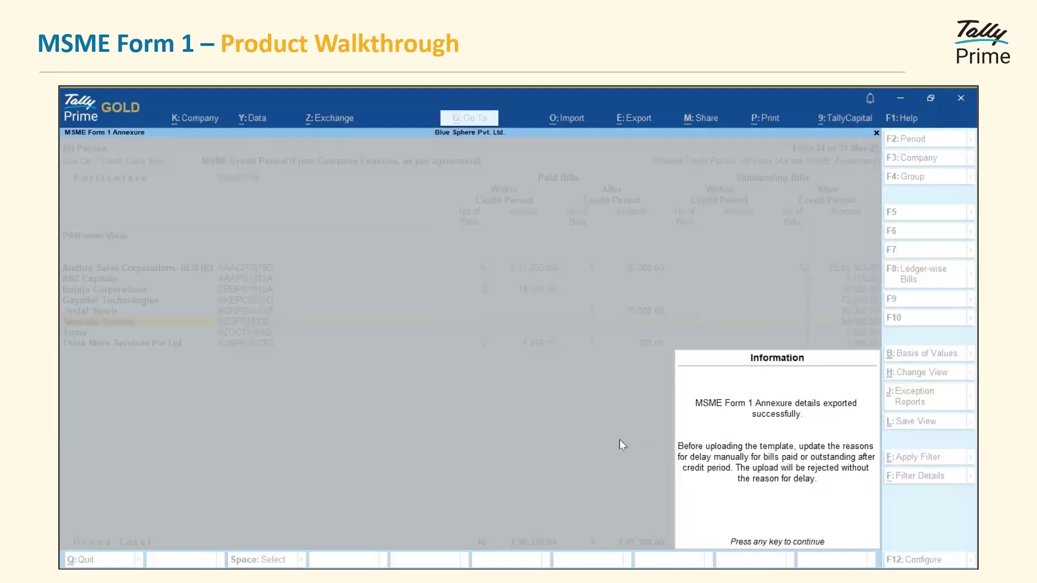
# Step: Dismiss the export message and move back to the first columns of the MSME sheet in the exported annexure workbook
pyautogui.press('Return')
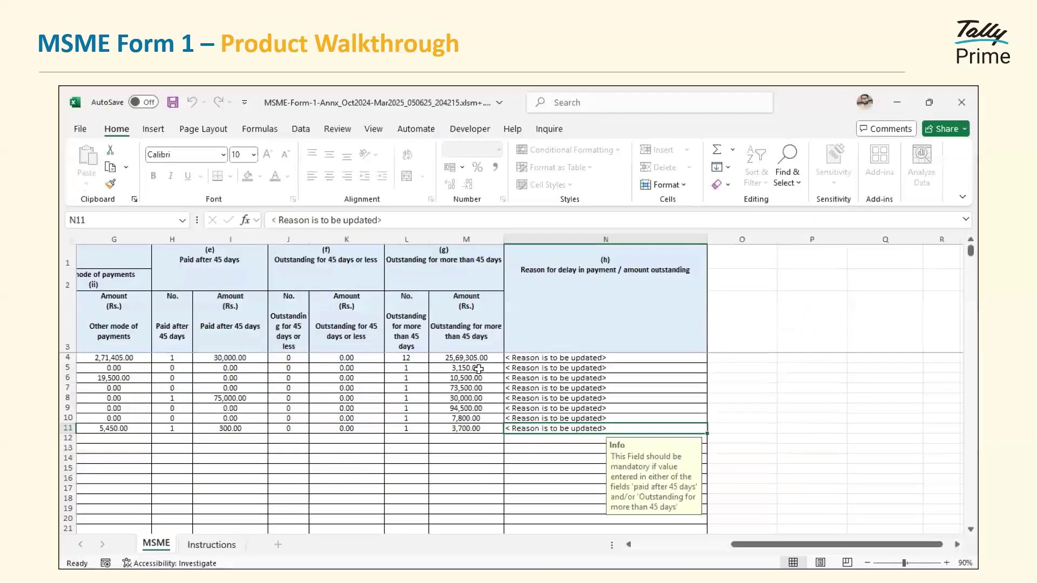
pyautogui.click(467, 341)
pyautogui.press('Left')
pyautogui.press('Left')
pyautogui.press('Left')
pyautogui.press('Left')
pyautogui.press('Left')
pyautogui.press('Left')
pyautogui.press('Left')
pyautogui.press('Left')
pyautogui.press('Left')
pyautogui.press('Left')
pyautogui.press('Left')
pyautogui.press('Left')
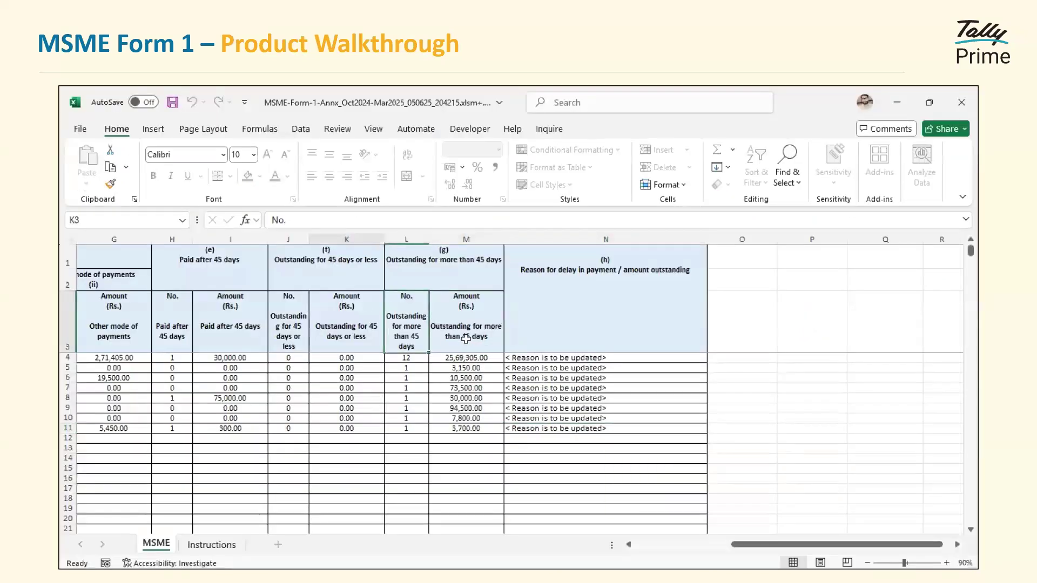
# Step: Review the supplier name, PAN, paid within and after 45 days, and outstanding columns for rows 4 to 11
pyautogui.moveTo(173, 323); pyautogui.dragTo(157, 421)
pyautogui.moveTo(278, 290); pyautogui.dragTo(278, 429)
pyautogui.moveTo(388, 253); pyautogui.dragTo(433, 427)
pyautogui.moveTo(640, 268); pyautogui.dragTo(635, 428)
pyautogui.moveTo(716, 268); pyautogui.dragTo(744, 428)
pyautogui.moveTo(801, 270); pyautogui.dragTo(843, 429)
# Step: Enter "Cash flow issues" in cell N4 as the reason for delay in payment for the first supplier
pyautogui.click(958, 545)
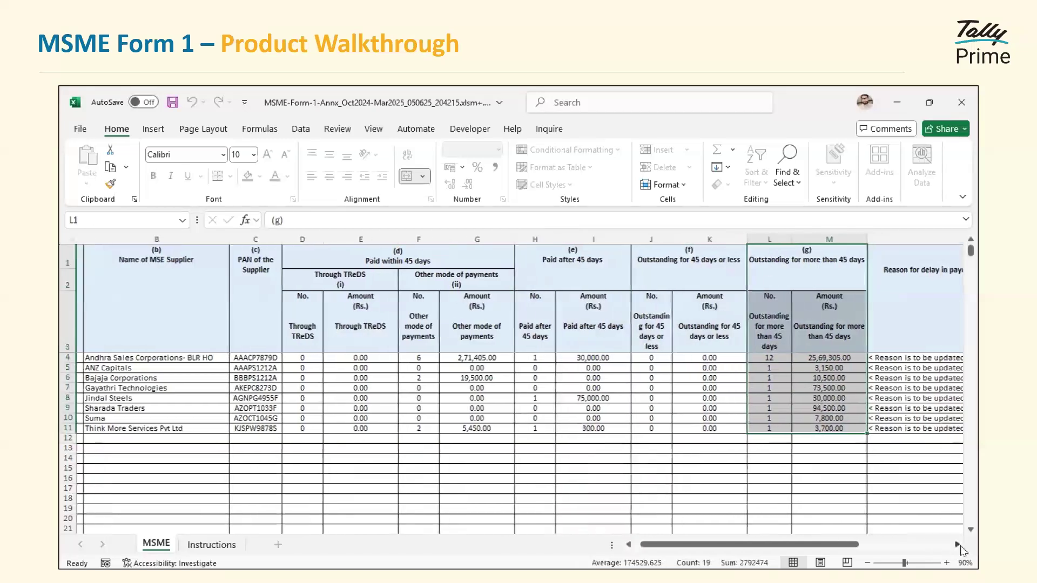
pyautogui.click(958, 545)
pyautogui.click(957, 545)
pyautogui.click(778, 359)
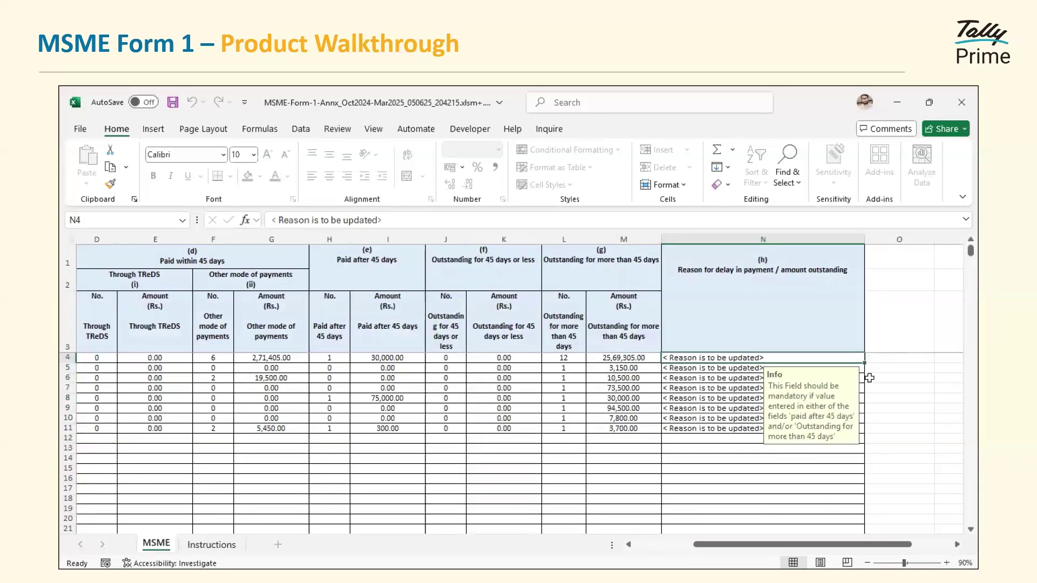
pyautogui.write('Cash')
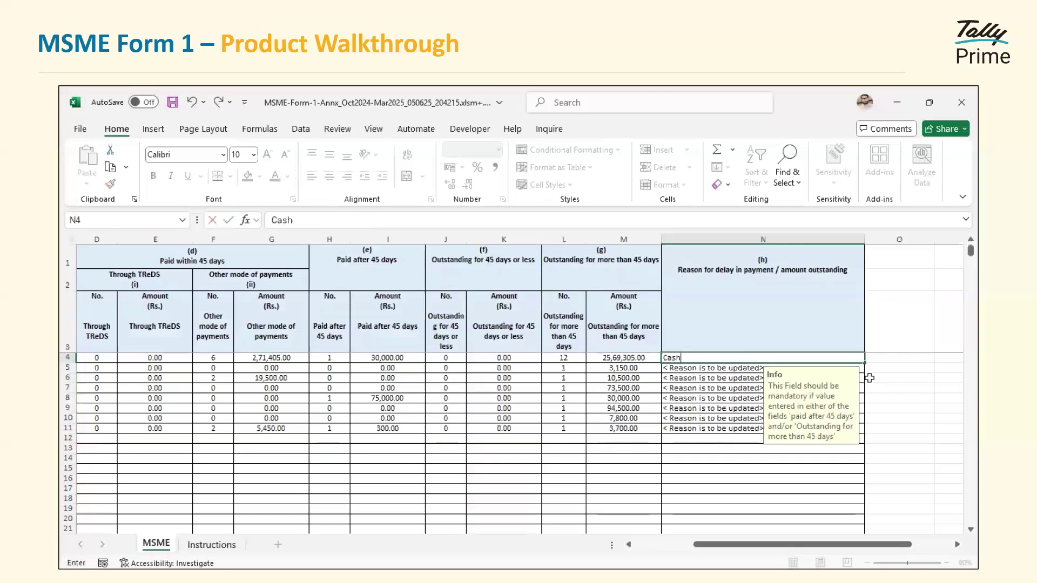
pyautogui.write(' flow issues')
# Step: Fill the delay reason from N4 down through N11 so every listed supplier has it
pyautogui.hotkey('shift', 'Down')
pyautogui.hotkey('shift', 'Down')
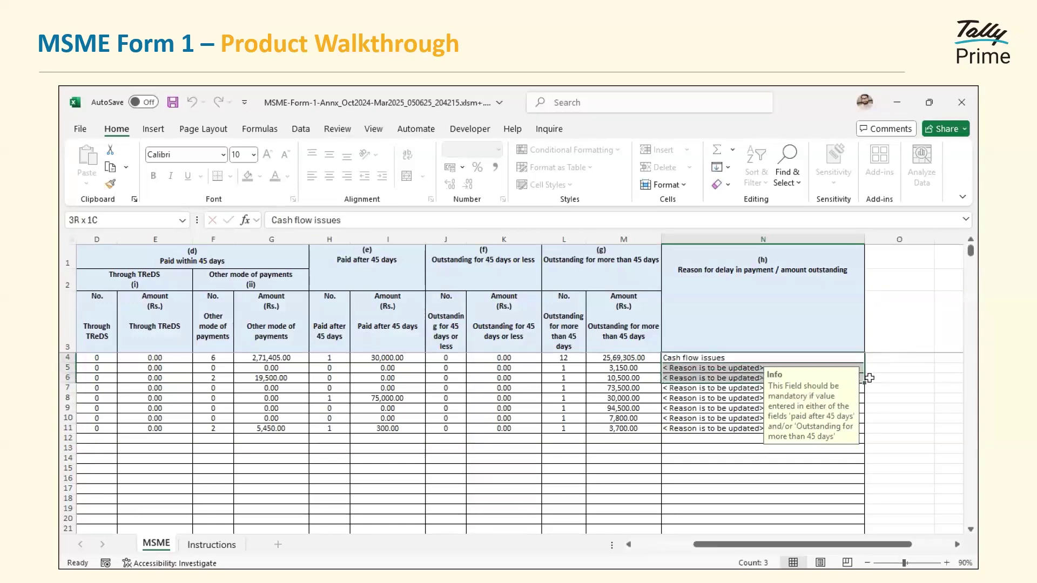
pyautogui.hotkey('shift', 'Down')
pyautogui.hotkey('shift', 'Down')
pyautogui.hotkey('shift', 'Down')
pyautogui.hotkey('shift', 'Down')
pyautogui.hotkey('shift', 'Down')
pyautogui.hotkey('ctrl', 'd')
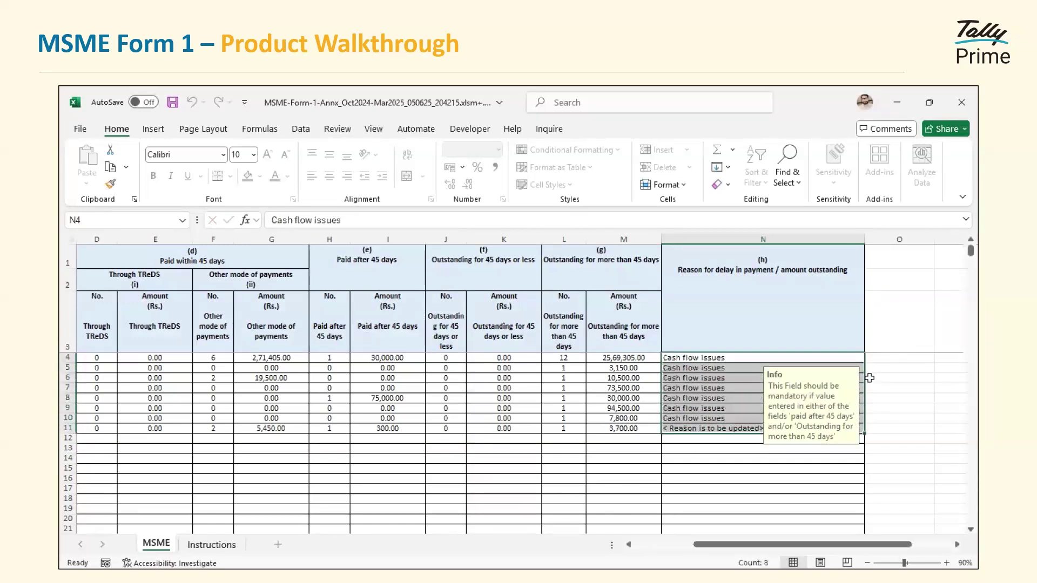
pyautogui.click(891, 387)
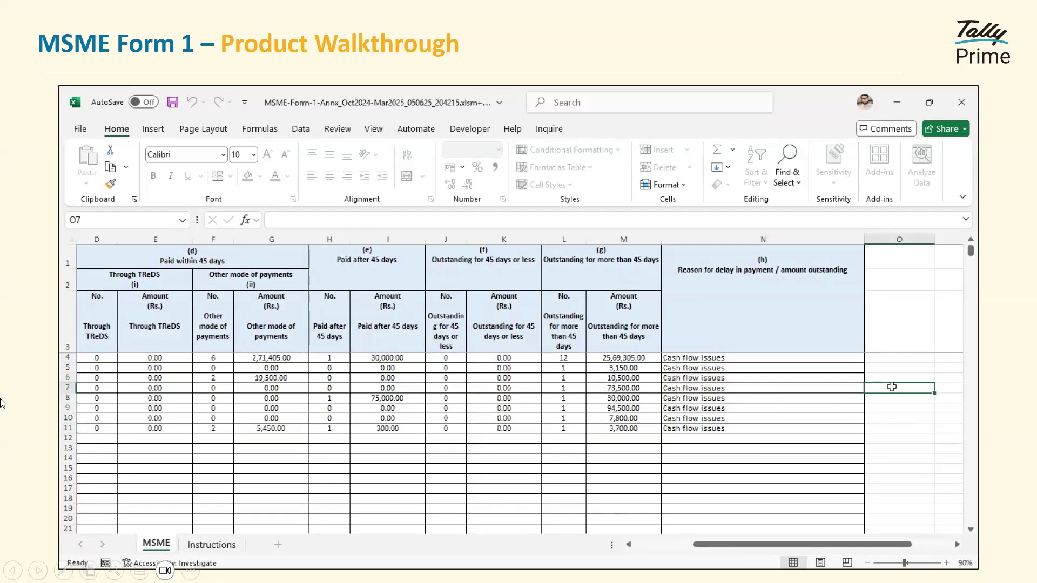
pyautogui.press('Right')
pyautogui.press('Right')
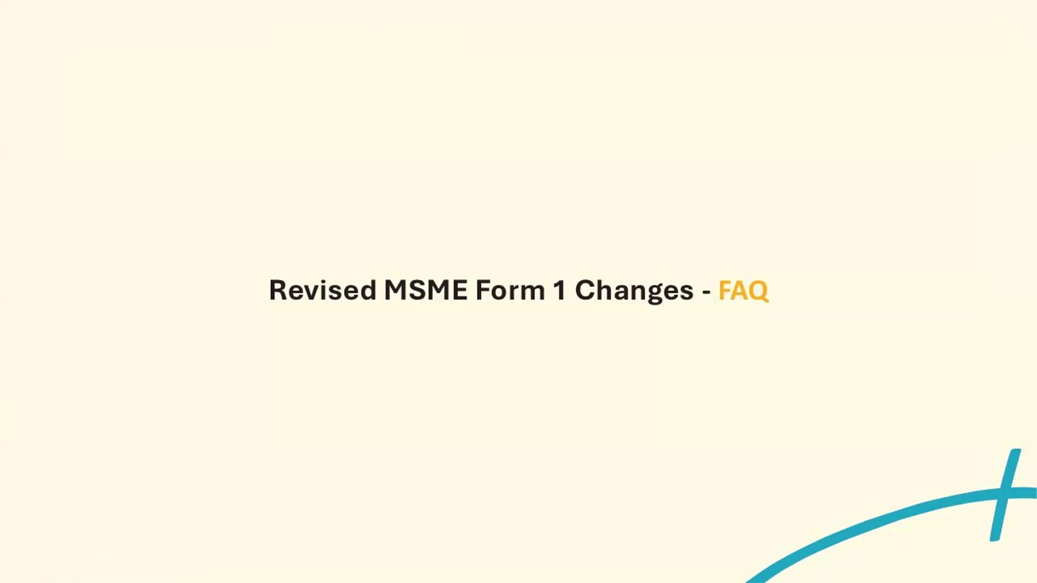
pyautogui.press('Right')
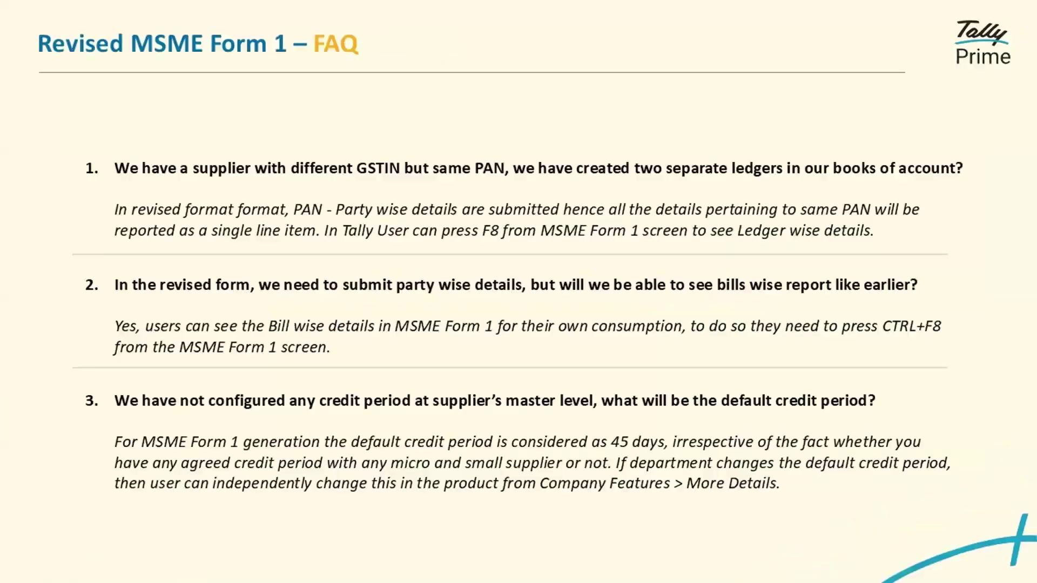
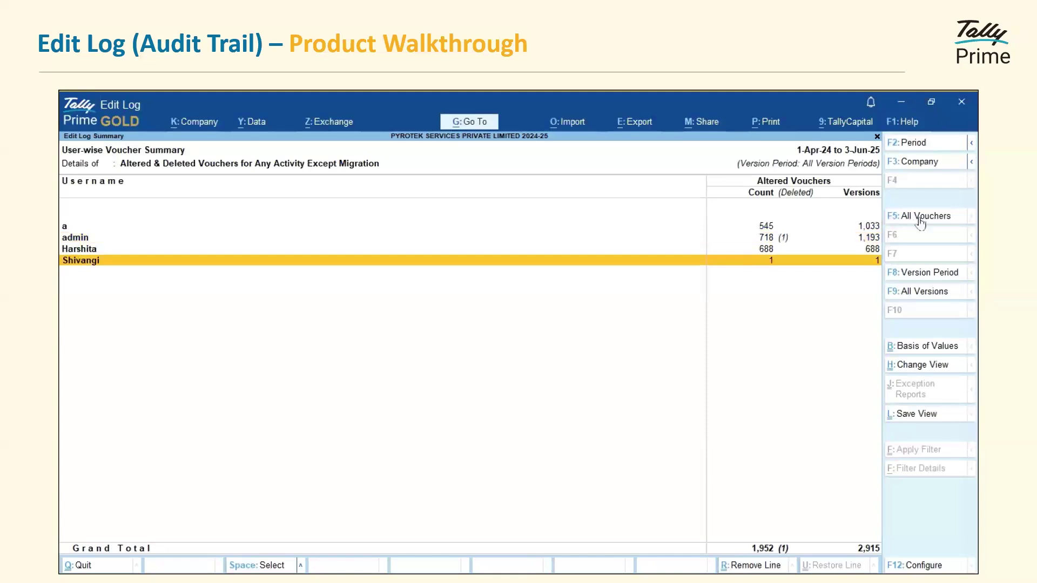
# Step: Show all vouchers in the user-wise summary and drill down to the April purchase vouchers of the user with 688 altered vouchers
pyautogui.click(921, 219)
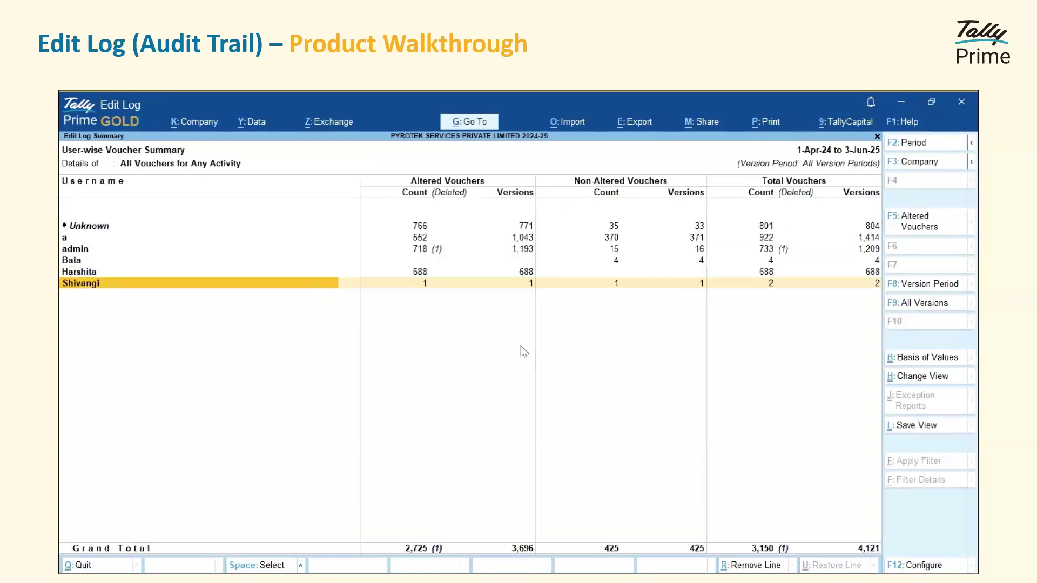
pyautogui.click(419, 274)
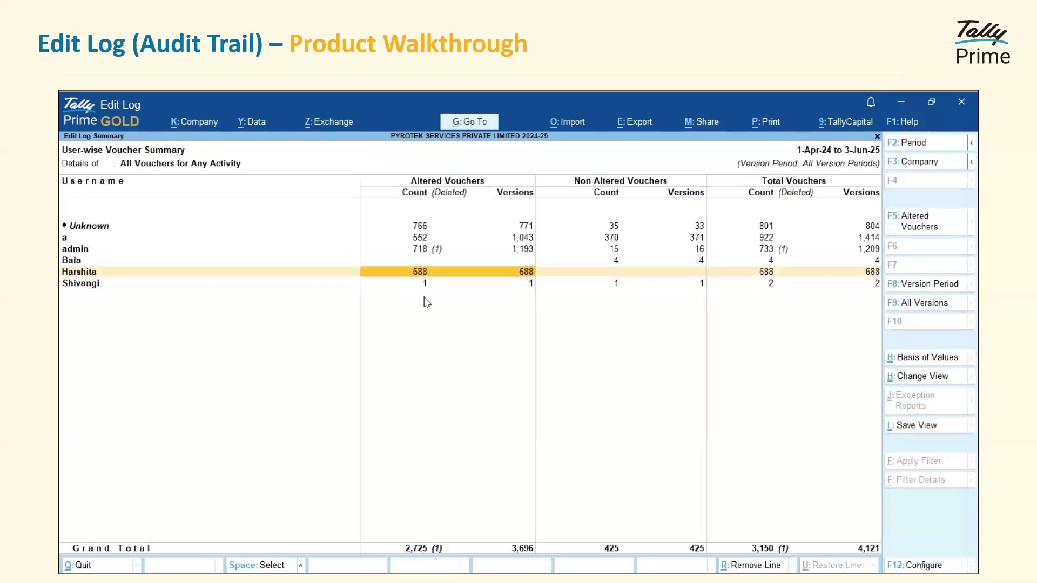
pyautogui.press('Return')
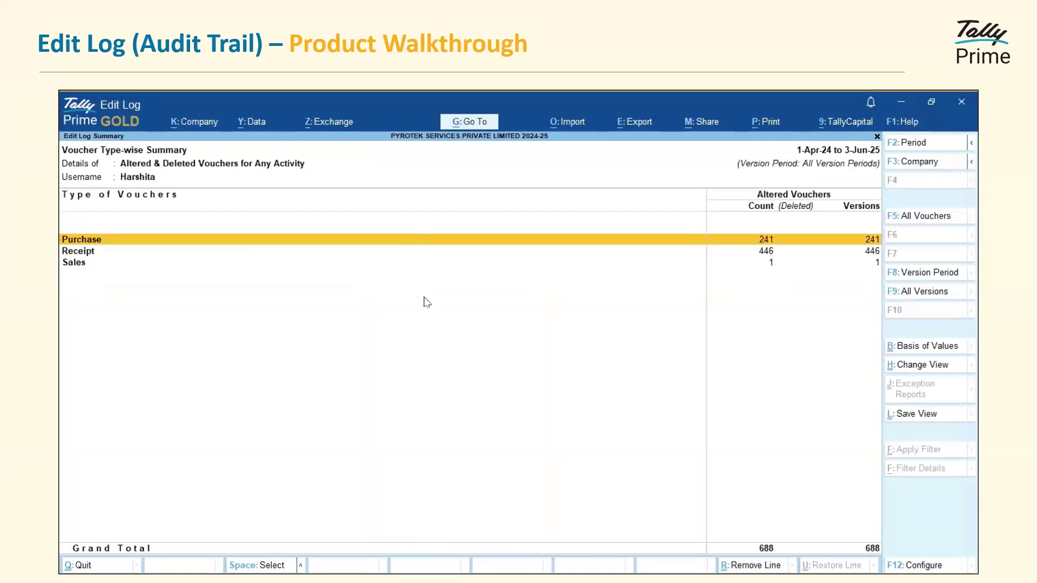
pyautogui.press('Return')
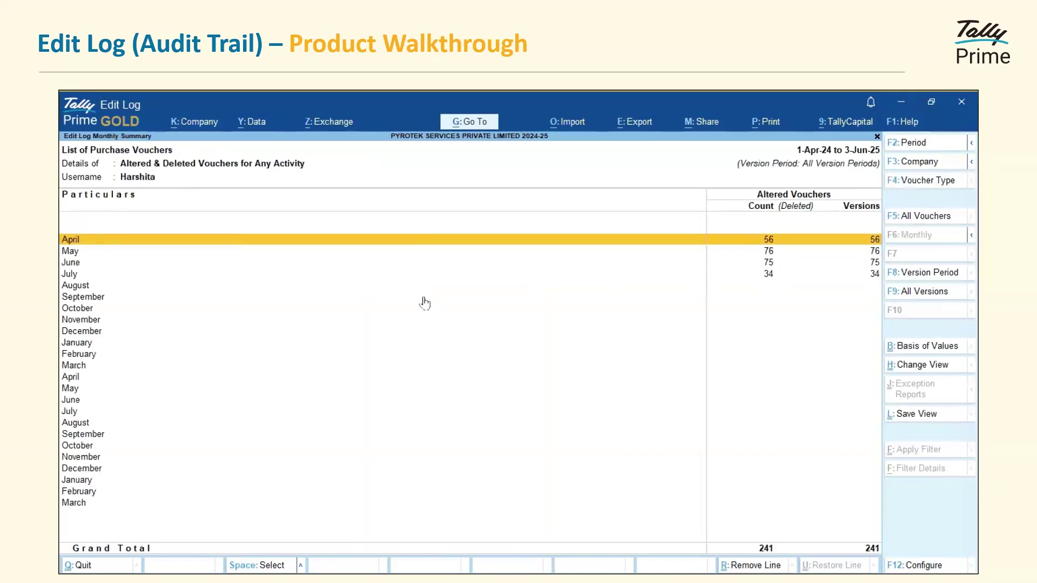
pyautogui.press('Return')
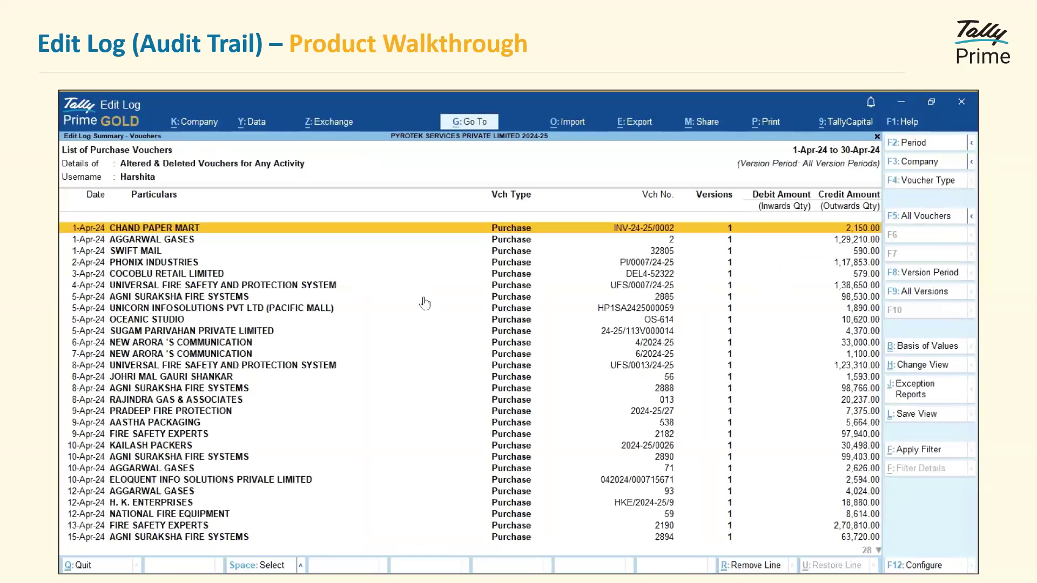
# Step: Examine all versions in the edit log of the 1-Apr-24 CHAND PAPER MART purchase voucher, including their activities and users
pyautogui.press('Return')
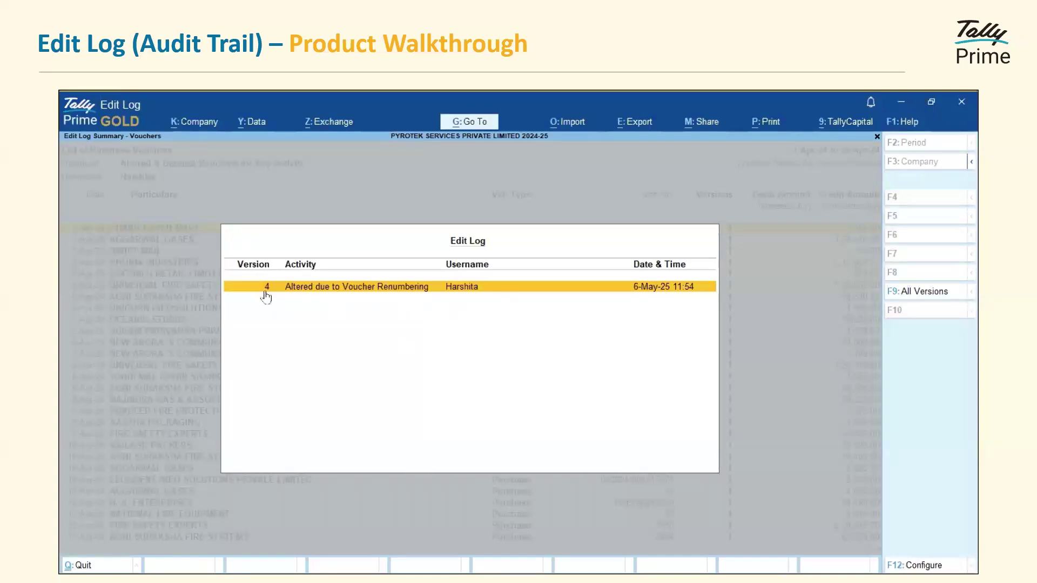
pyautogui.click(911, 294)
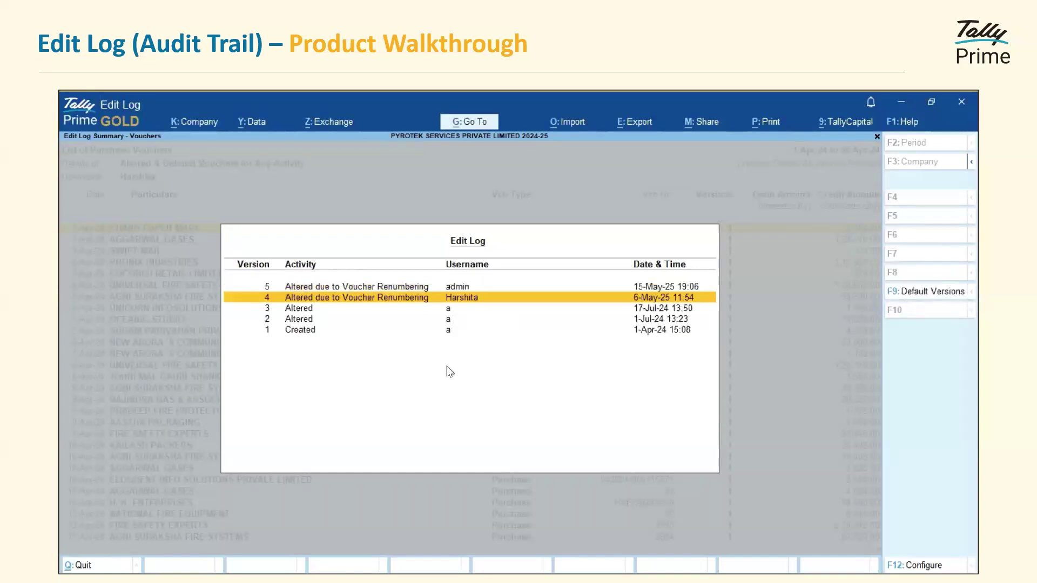
pyautogui.click(447, 331)
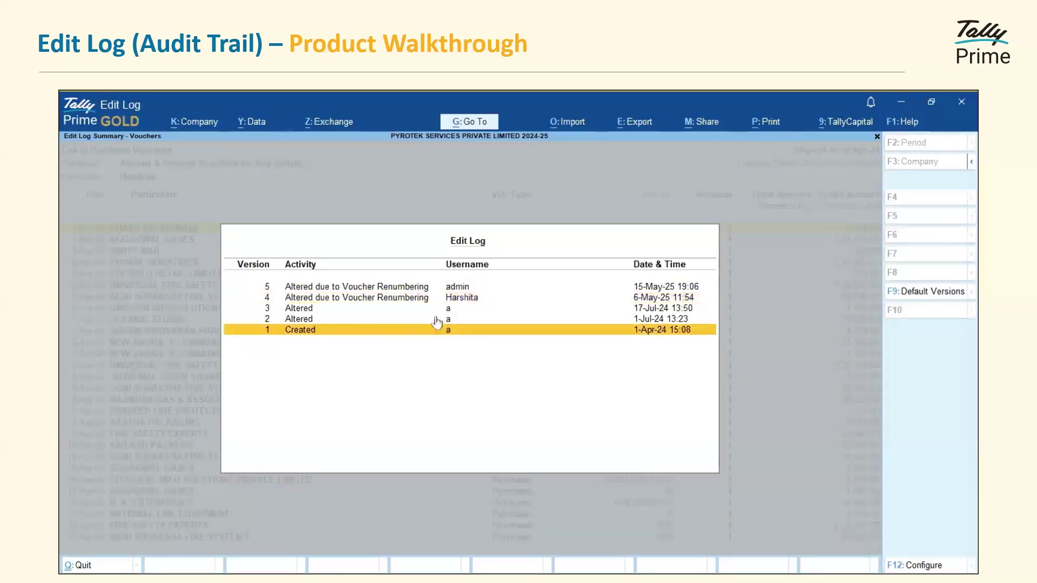
pyautogui.click(449, 309)
pyautogui.click(453, 287)
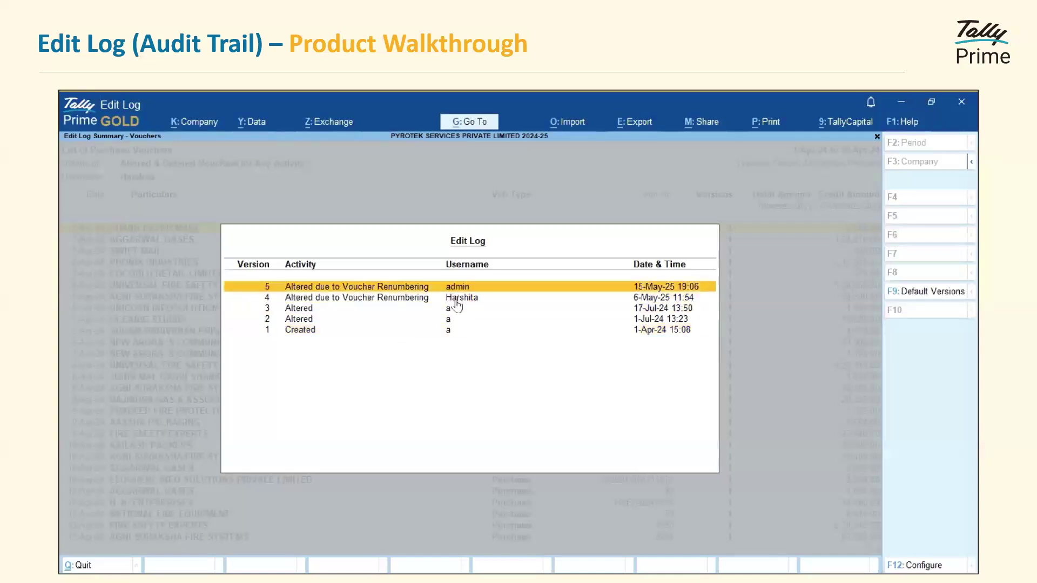
pyautogui.press('Escape')
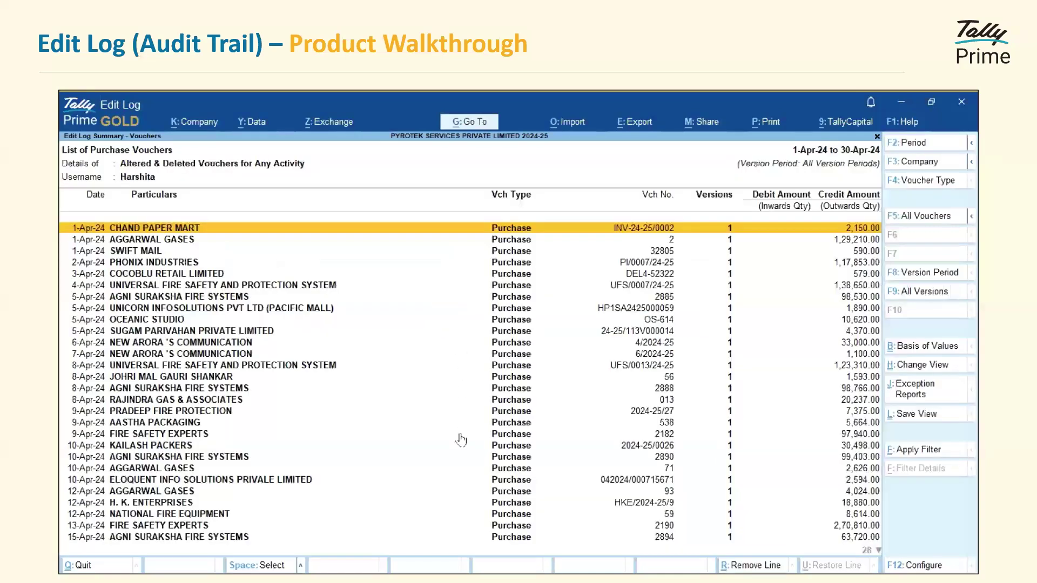
# Step: Check the edit log of the 3-Apr-24 COCOBLU RETAIL LIMITED purchase voucher and return to the voucher list
pyautogui.press('Down')
pyautogui.press('Down')
pyautogui.press('Down')
pyautogui.press('Down')
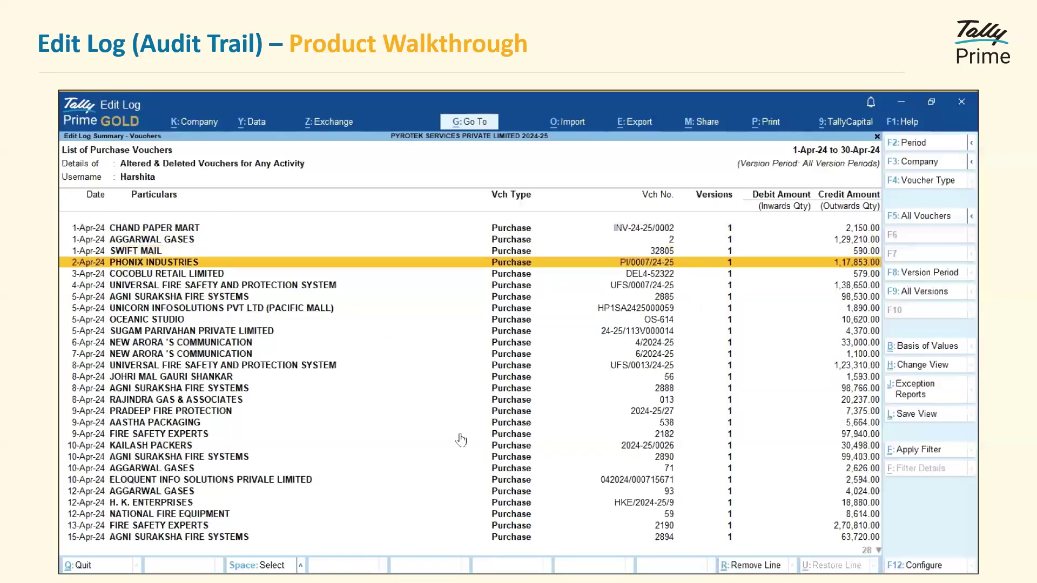
pyautogui.press('Return')
pyautogui.press('Escape')
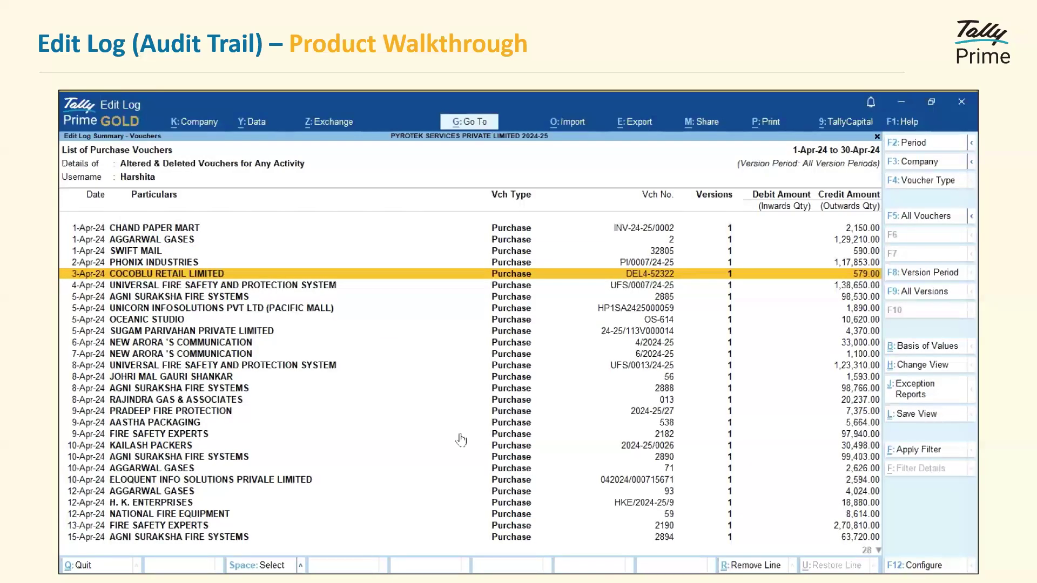
# Step: Leave the Edit Log Summary reports and return to Display More Reports
pyautogui.press('Escape')
pyautogui.press('Escape')
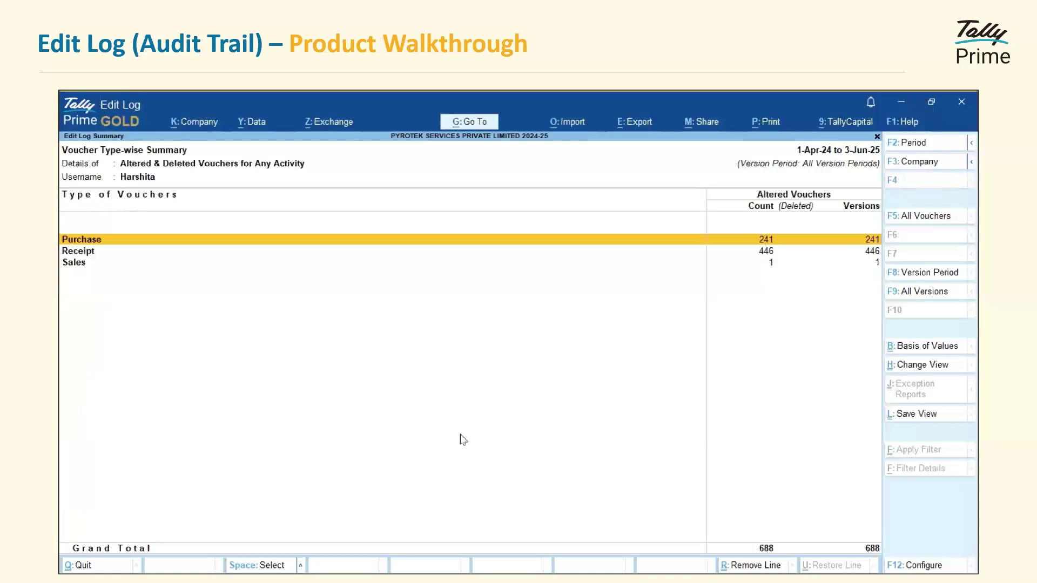
pyautogui.press('Escape')
pyautogui.press('Escape')
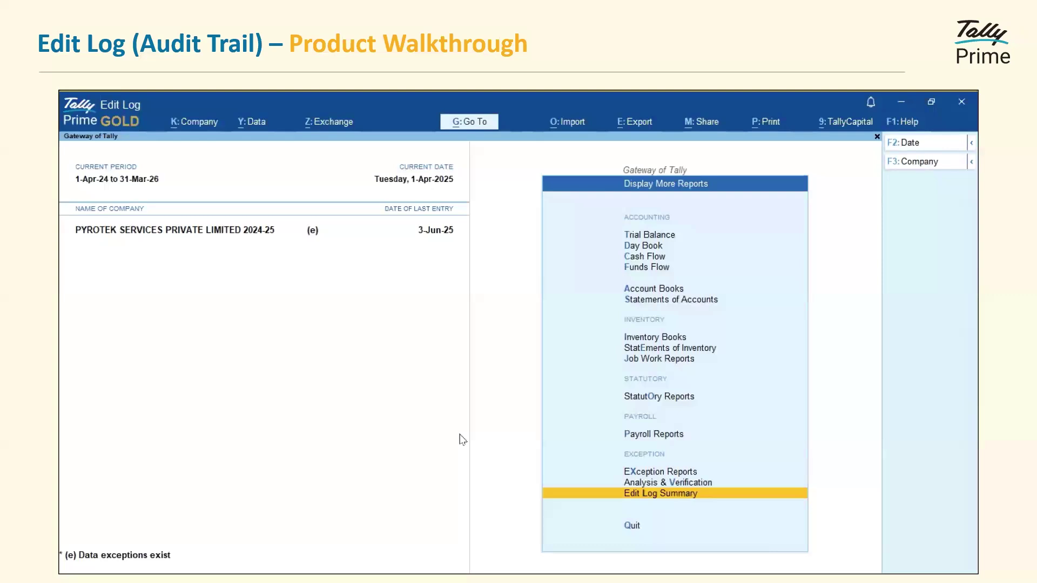
pyautogui.press('Right')
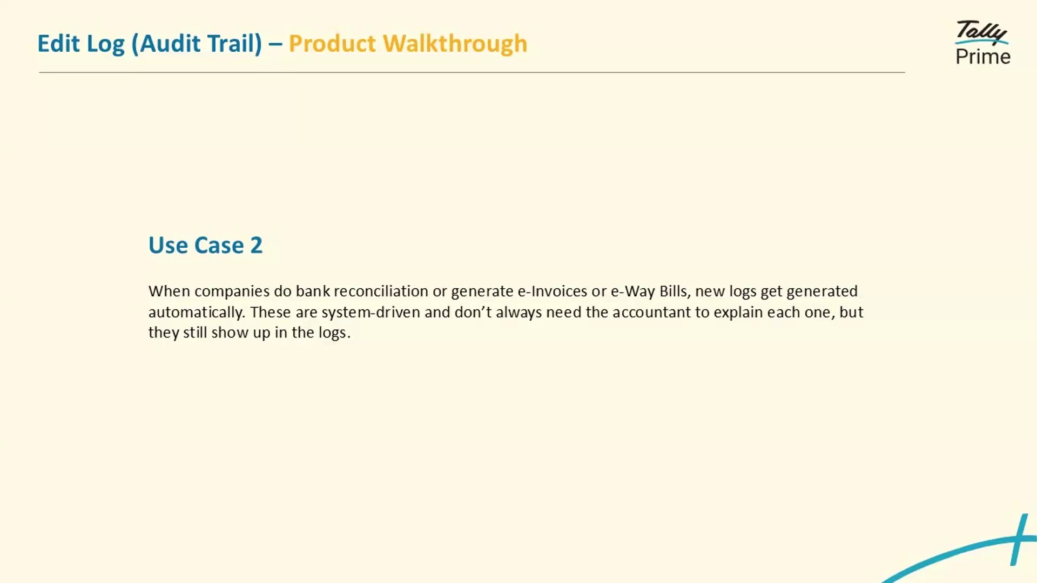
pyautogui.press('Right')
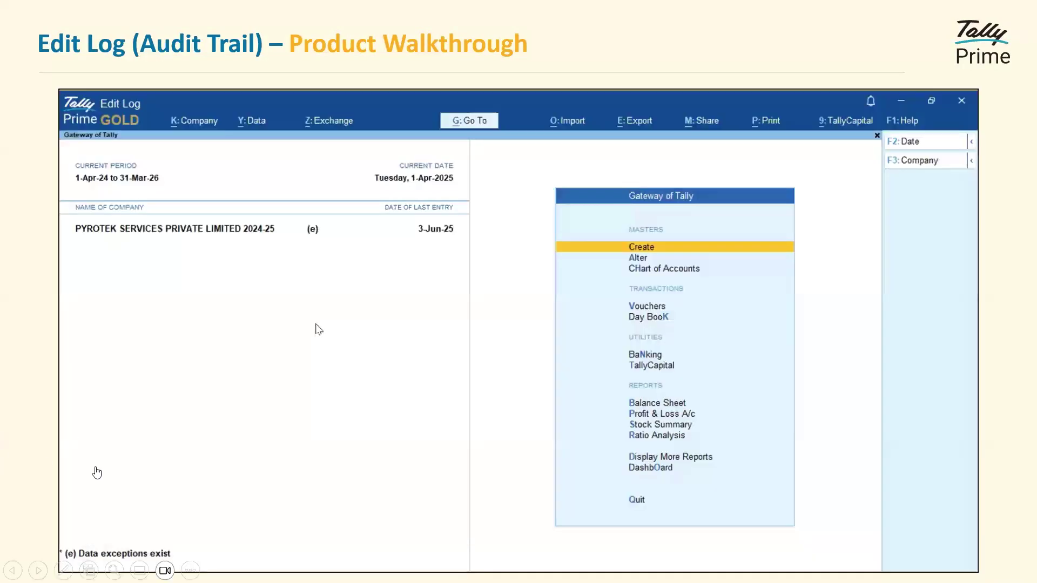
pyautogui.click(240, 553)
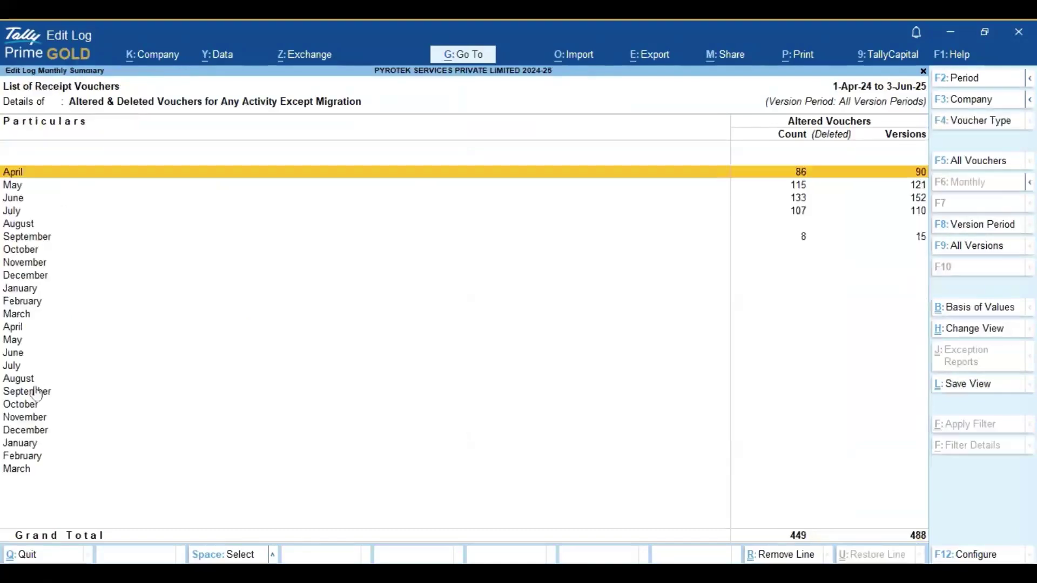
# Step: Drill down to the September receipt vouchers and show the list in detailed format with each version's activity and user
pyautogui.click(45, 237)
pyautogui.press('Return')
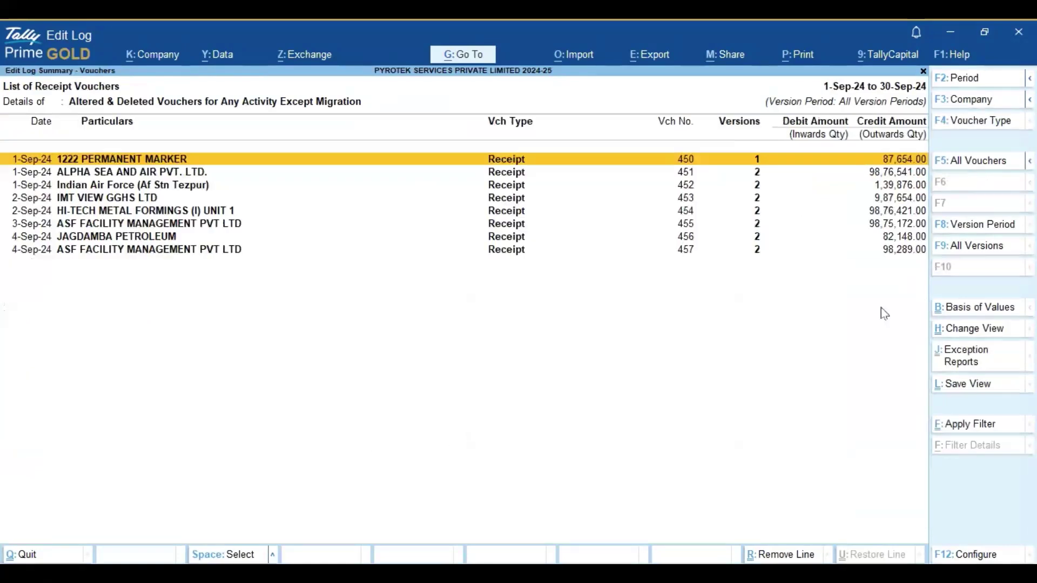
pyautogui.click(1033, 167)
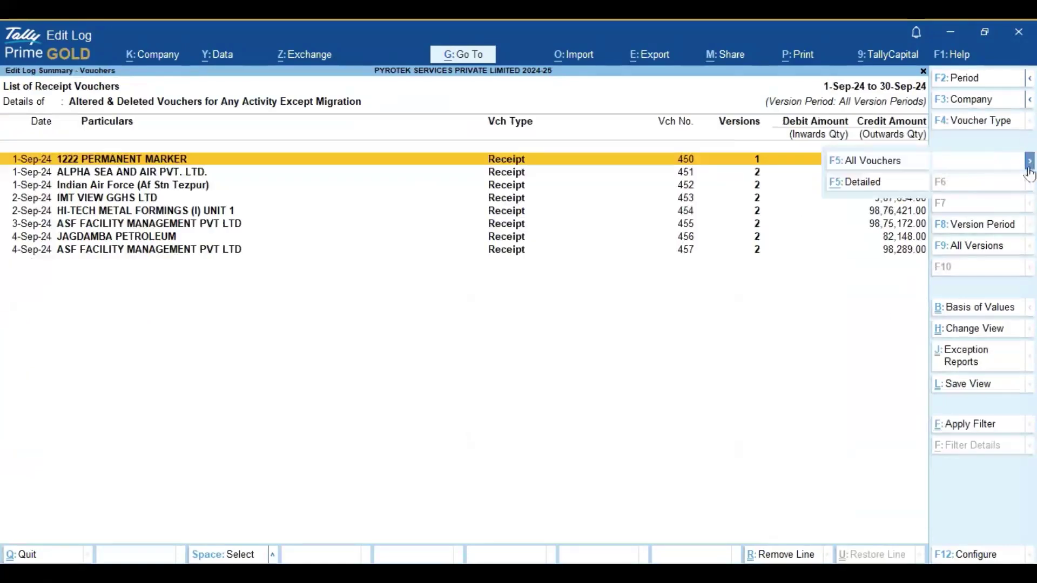
pyautogui.click(859, 188)
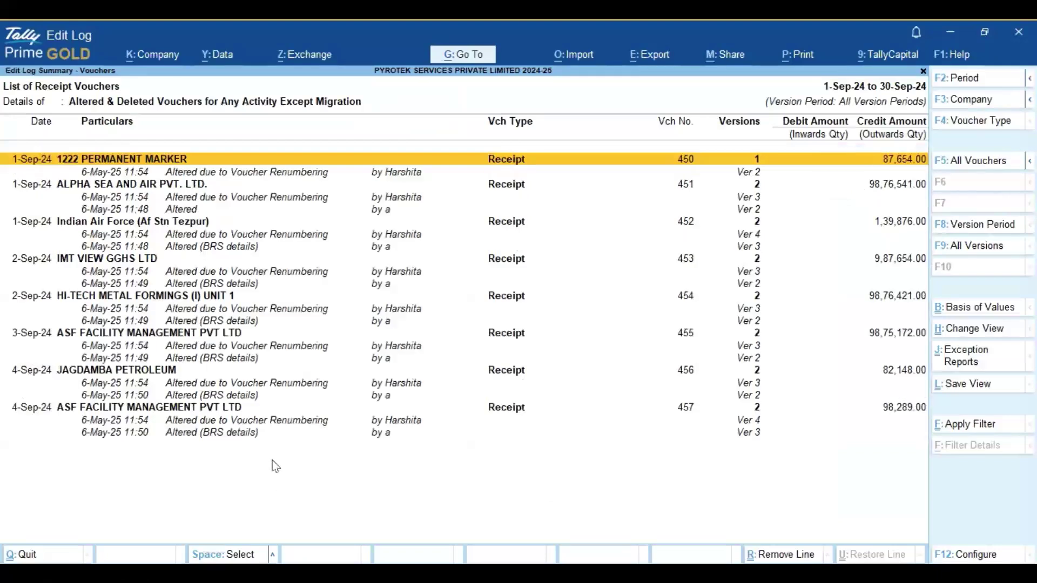
# Step: Examine the BRS details alteration of the 1-Sep-24 Indian Air Force (Af Stn Tezpur) receipt and return to the Voucher Type-wise Summary
pyautogui.click(62, 227)
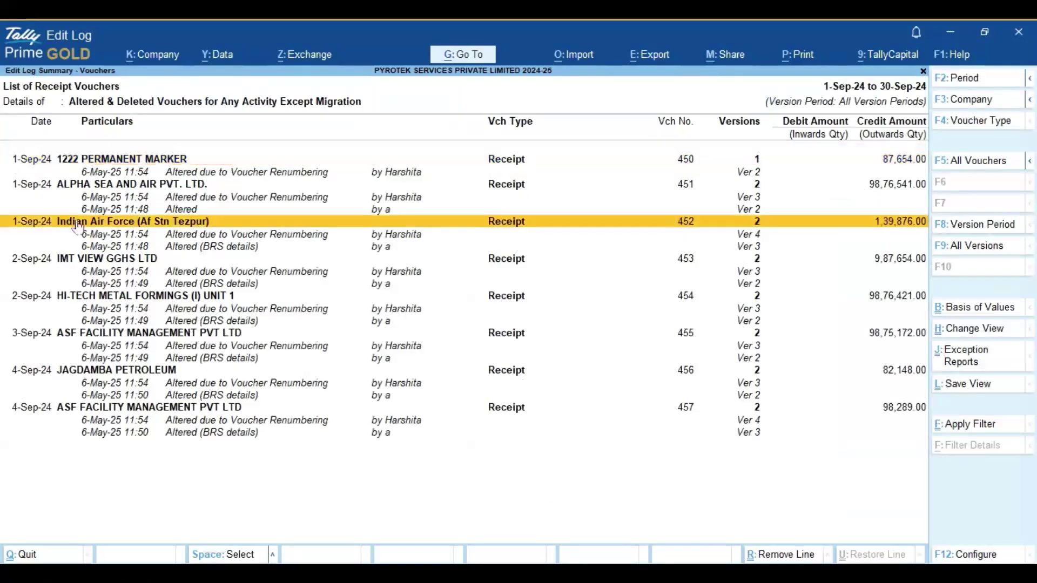
pyautogui.click(208, 249)
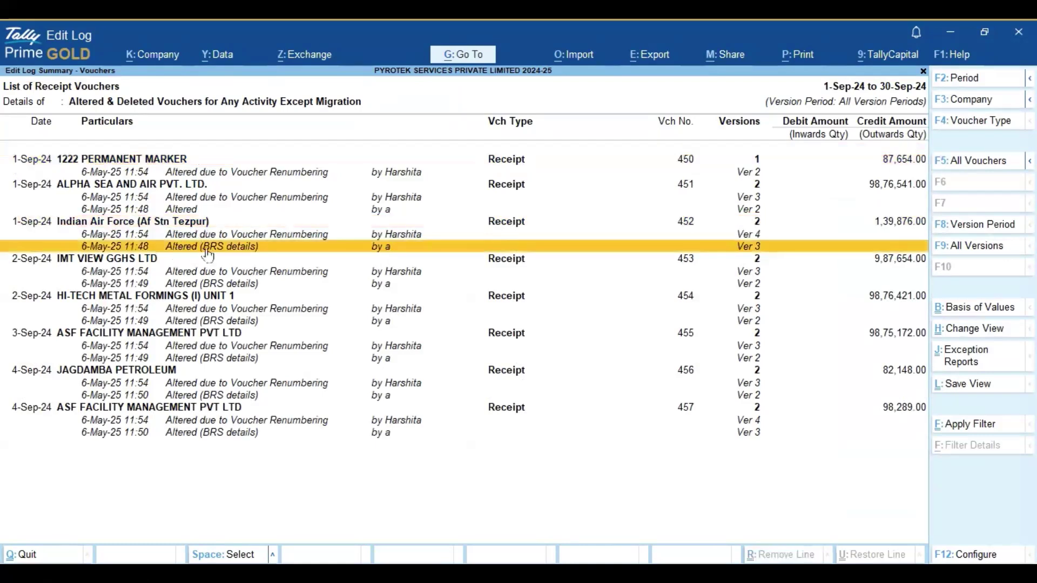
pyautogui.click(252, 254)
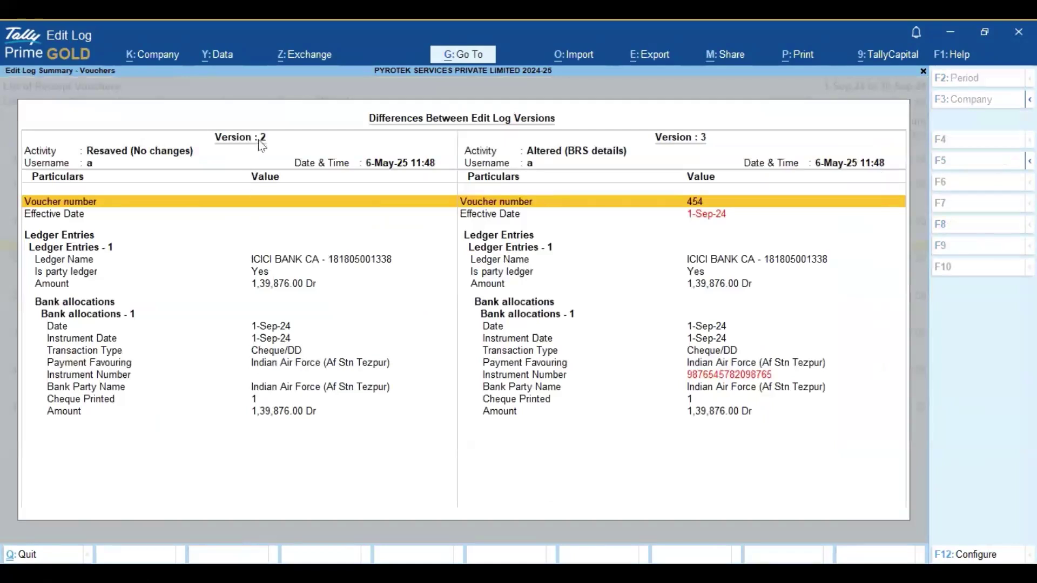
pyautogui.click(252, 379)
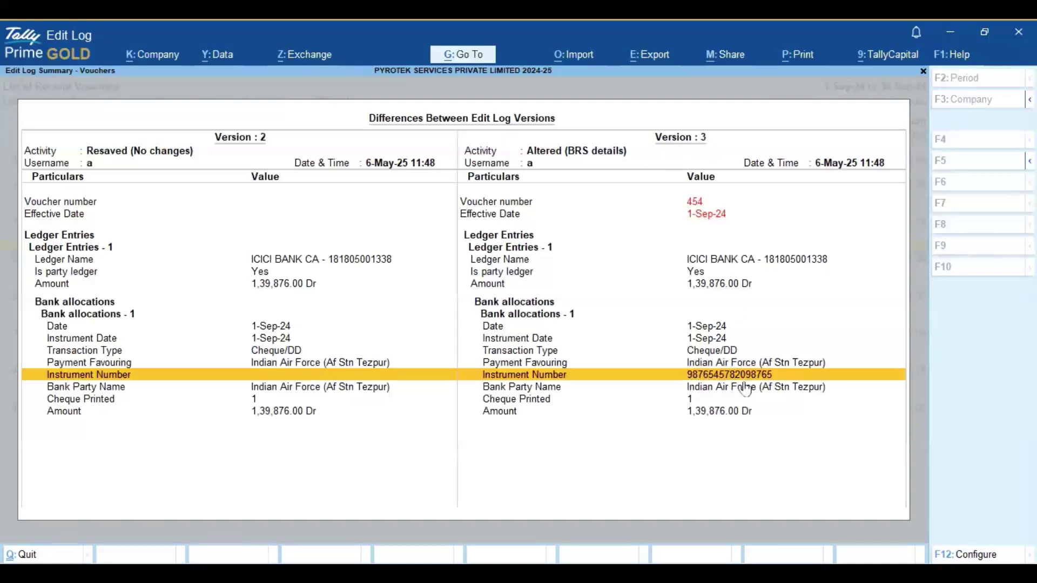
pyautogui.click(715, 388)
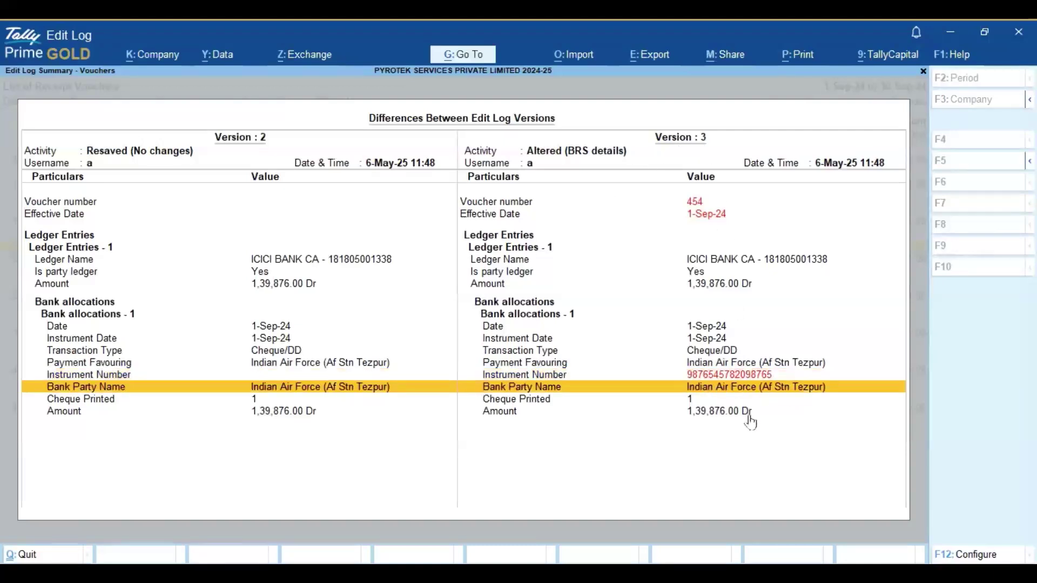
pyautogui.press('Escape')
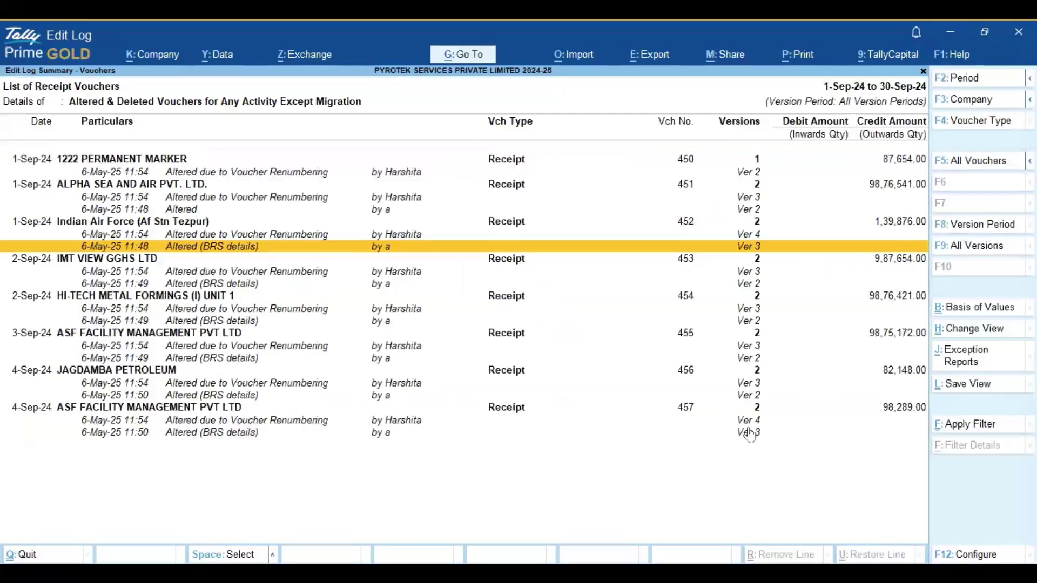
pyautogui.press('Escape')
pyautogui.press('Escape')
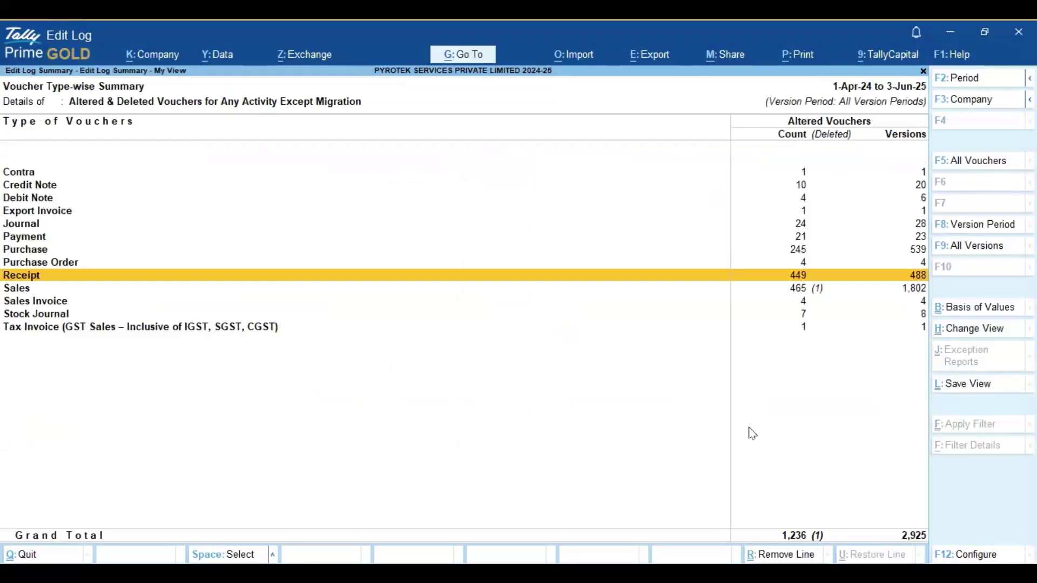
# Step: Set Include Vouchers with Altered Bank Reconciliation details to No in the summary's Basis of Values
pyautogui.click(993, 312)
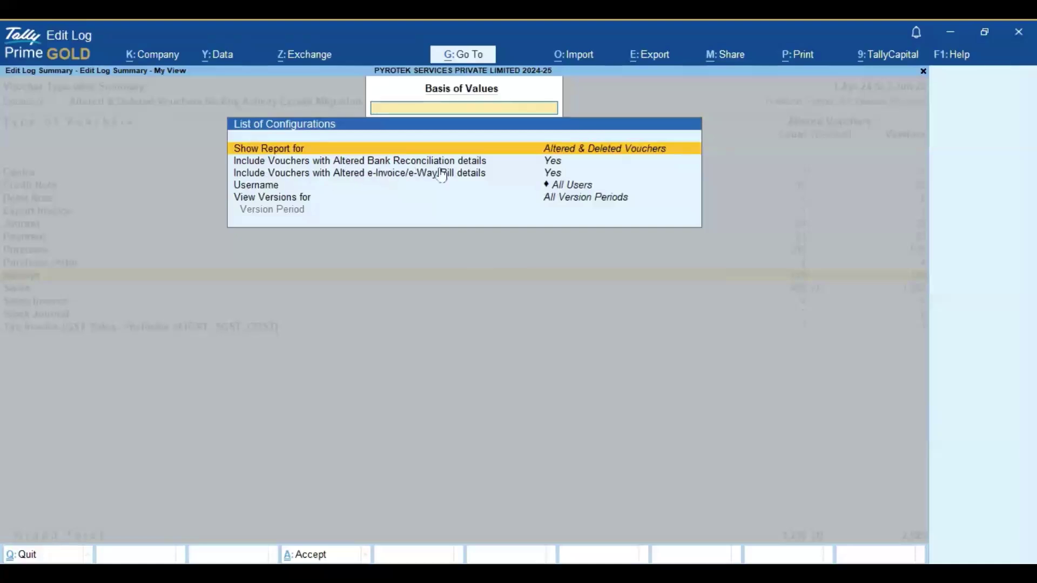
pyautogui.press('Down')
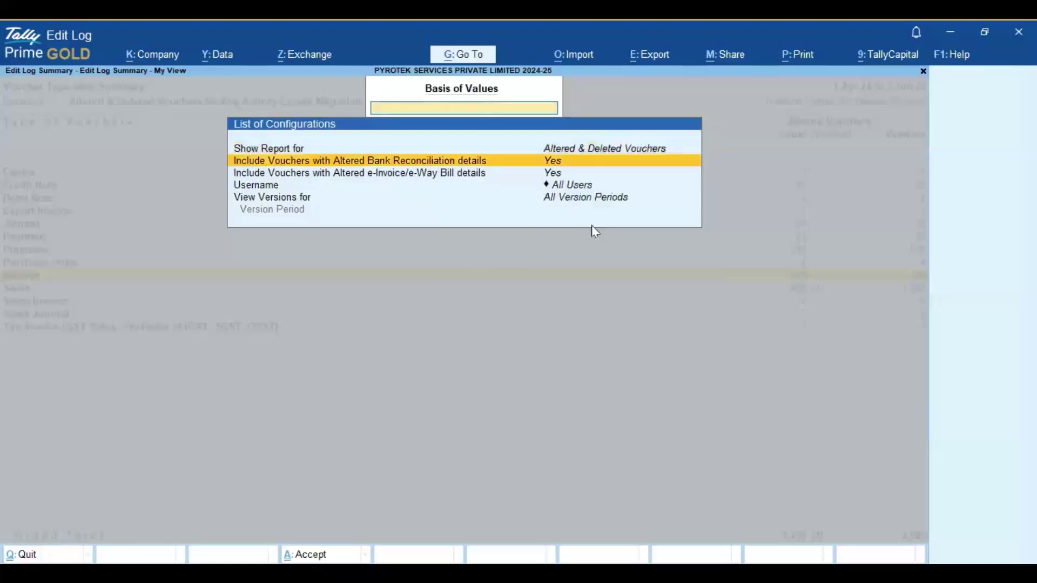
pyautogui.press('Return')
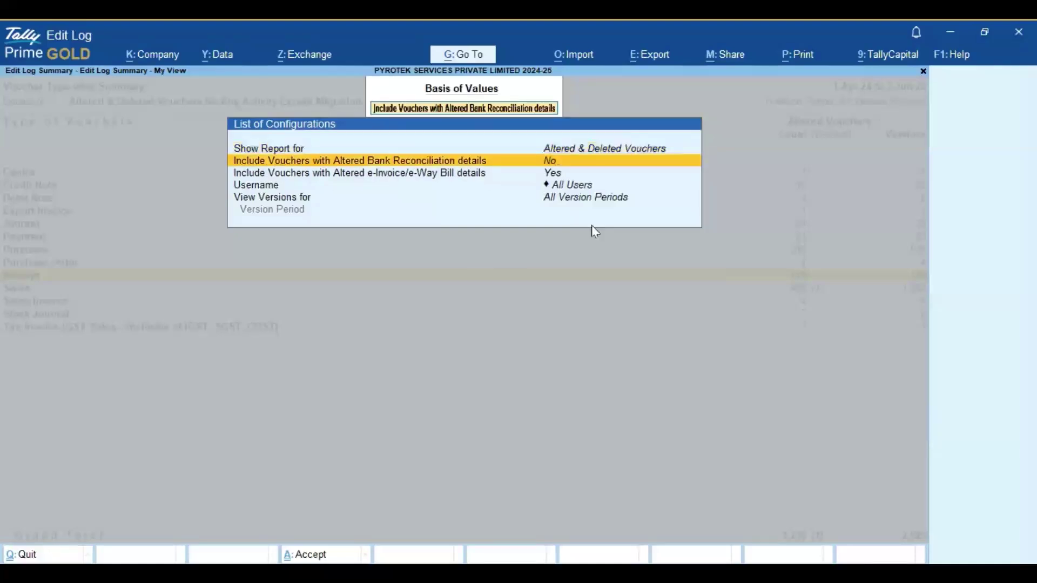
pyautogui.hotkey('ctrl', 'a')
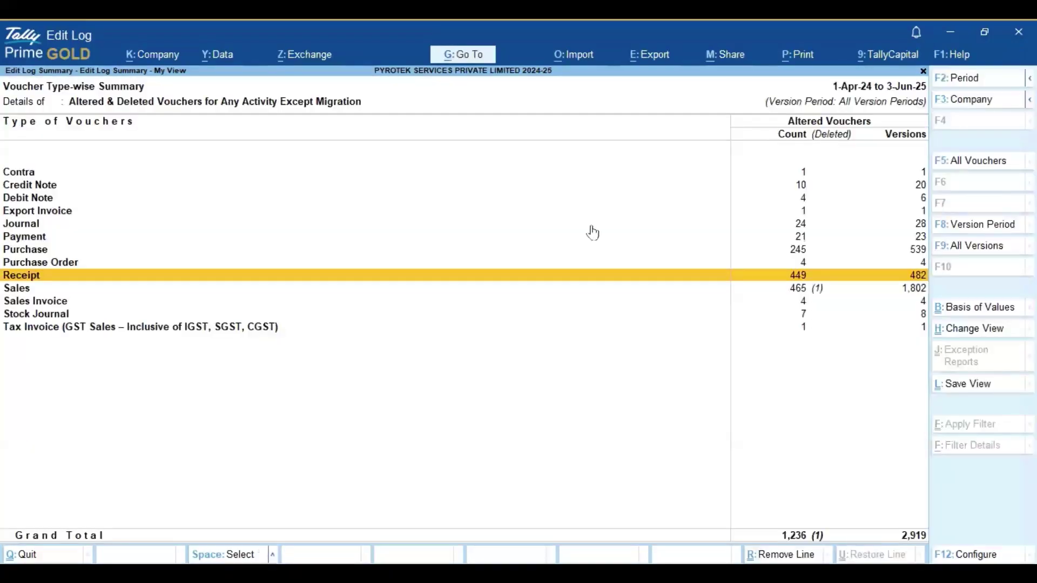
# Step: Recheck the September receipt vouchers in detailed format for bank reconciliation alterations and return to the Voucher Type-wise Summary
pyautogui.press('Return')
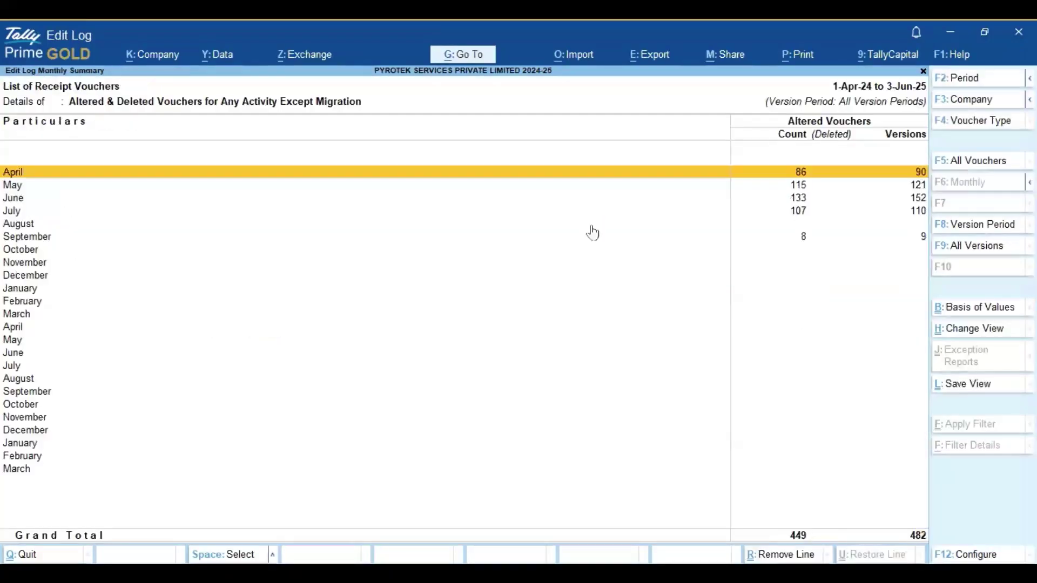
pyautogui.click(33, 241)
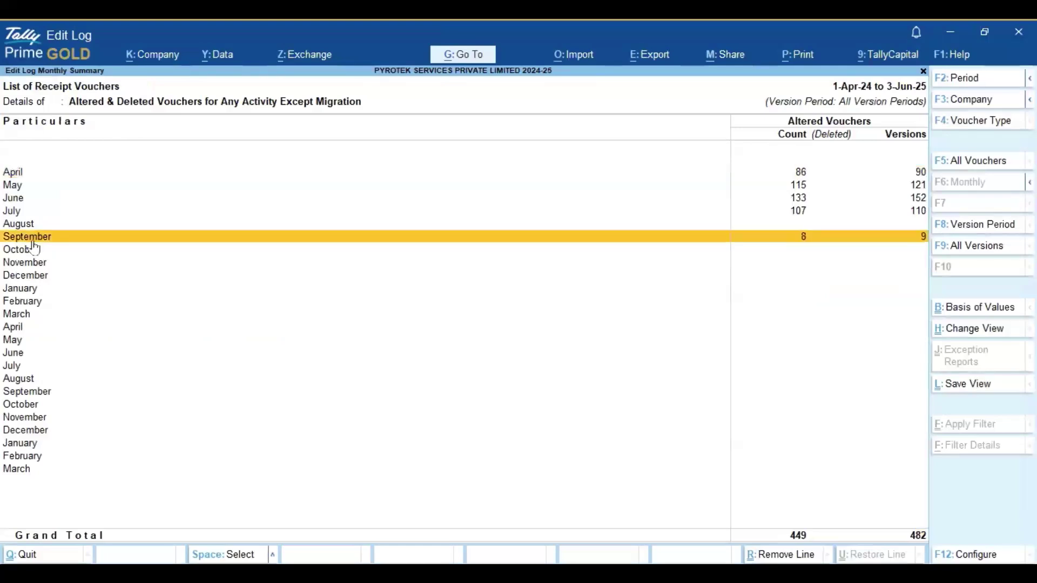
pyautogui.click(33, 241)
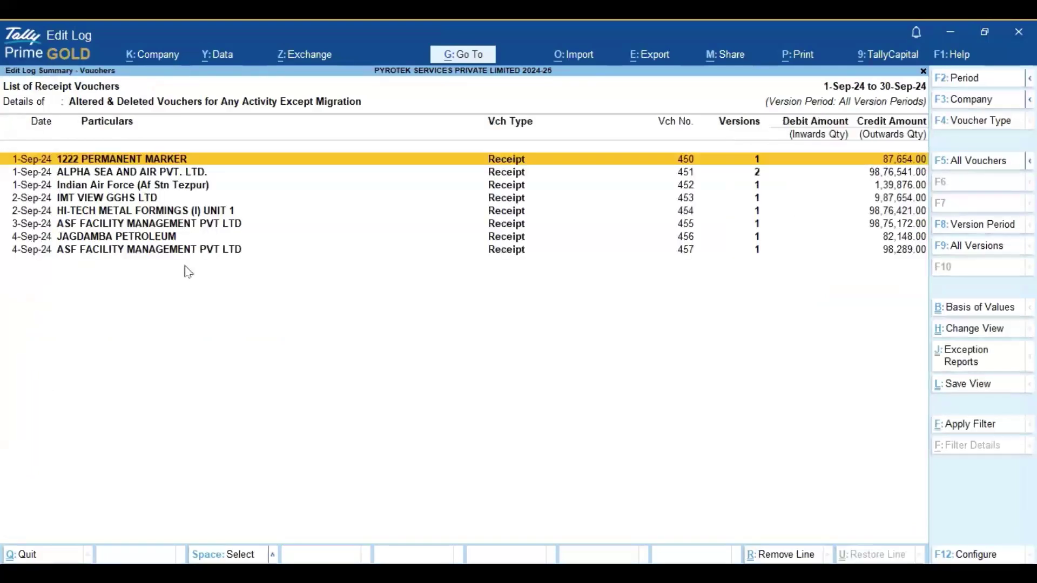
pyautogui.click(1030, 165)
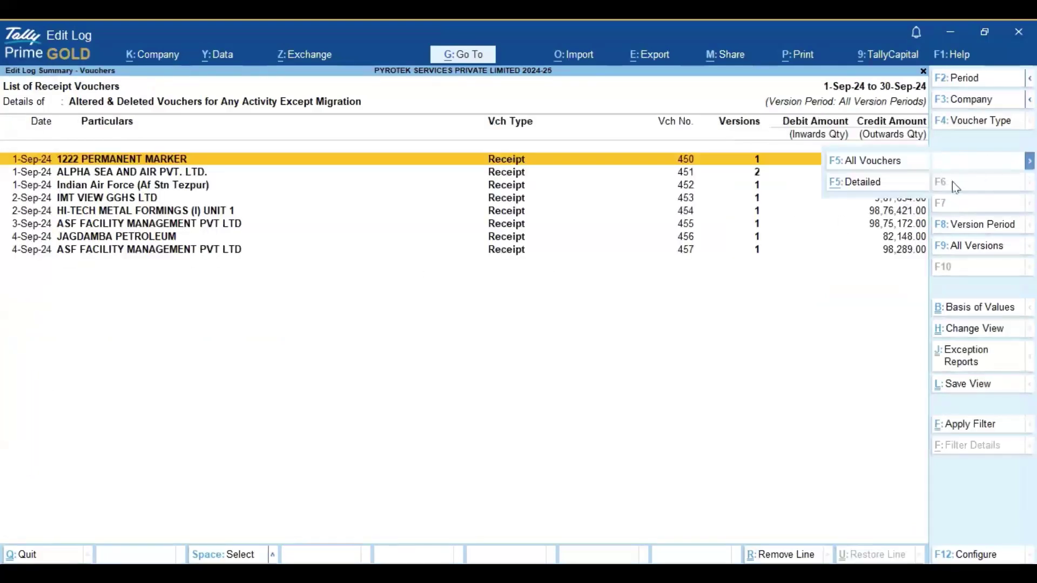
pyautogui.click(888, 184)
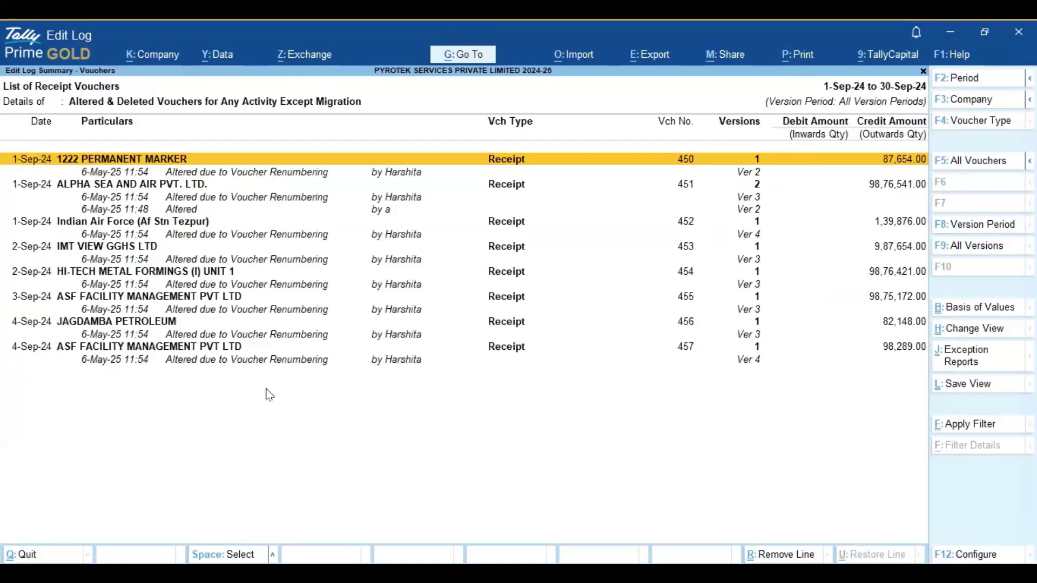
pyautogui.press('Escape')
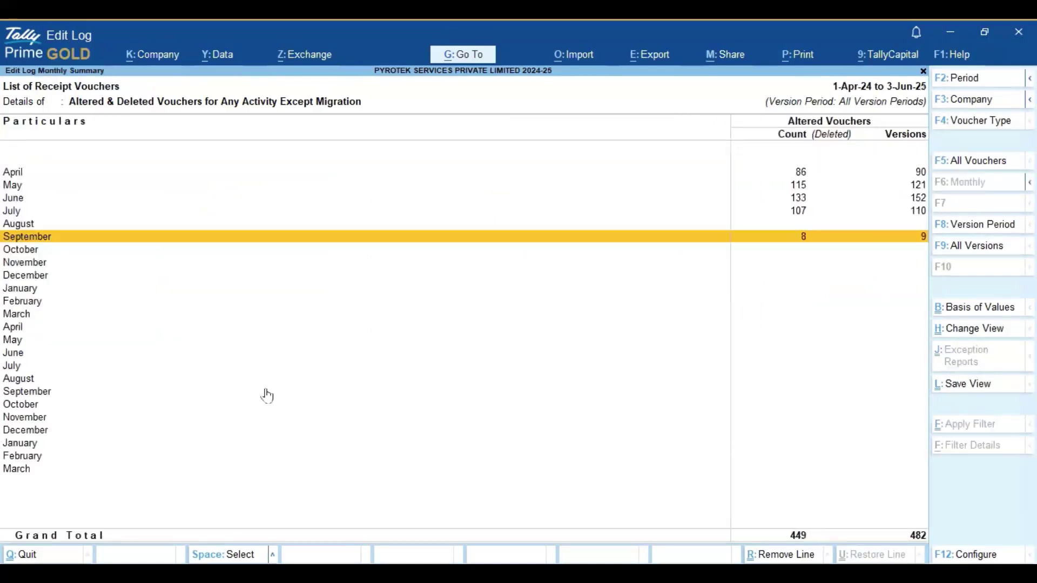
pyautogui.press('Escape')
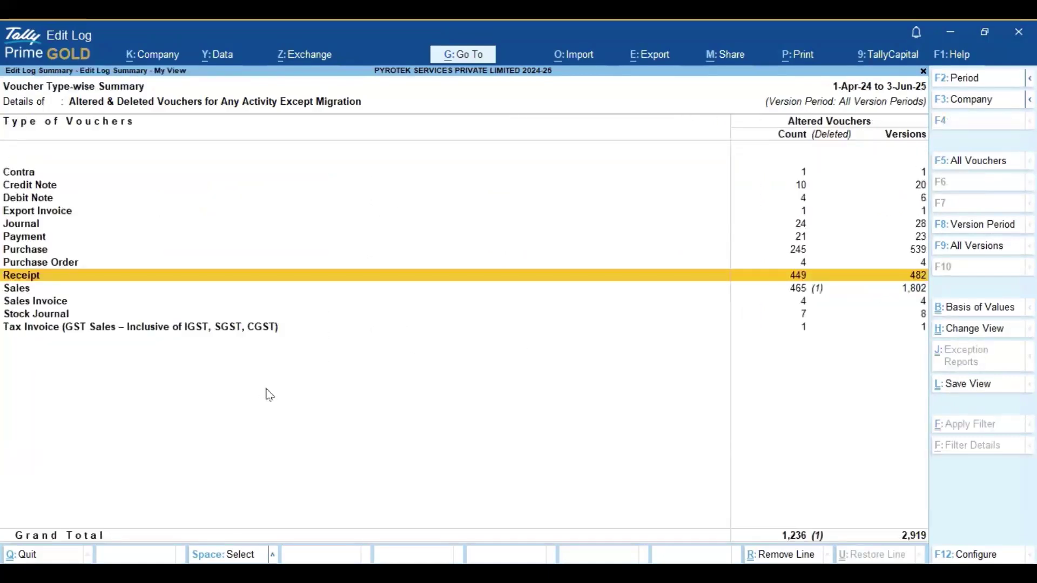
# Step: Drill down to the August sales vouchers and show the list in detailed format
pyautogui.press('Down')
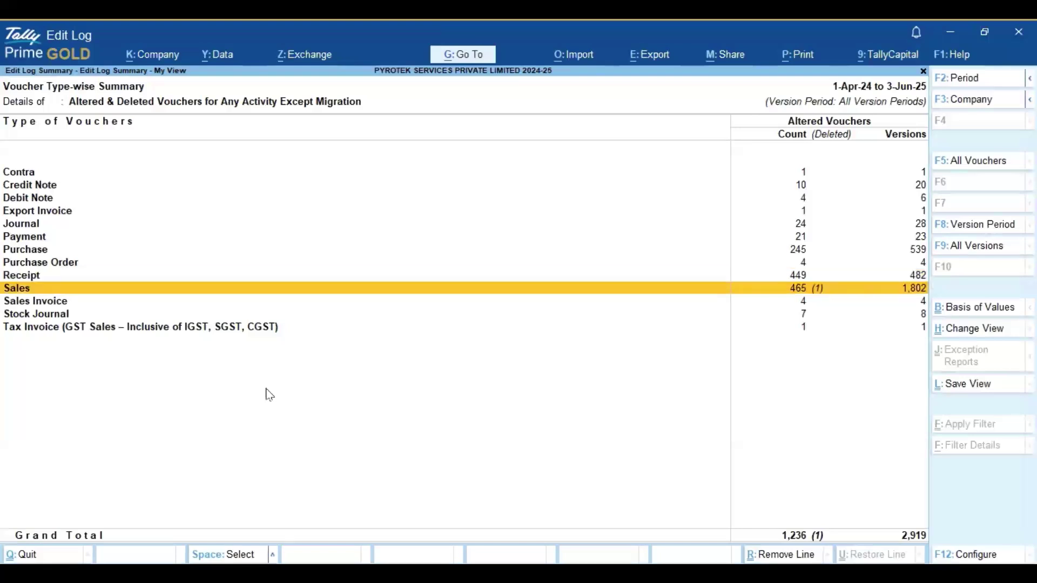
pyautogui.press('Return')
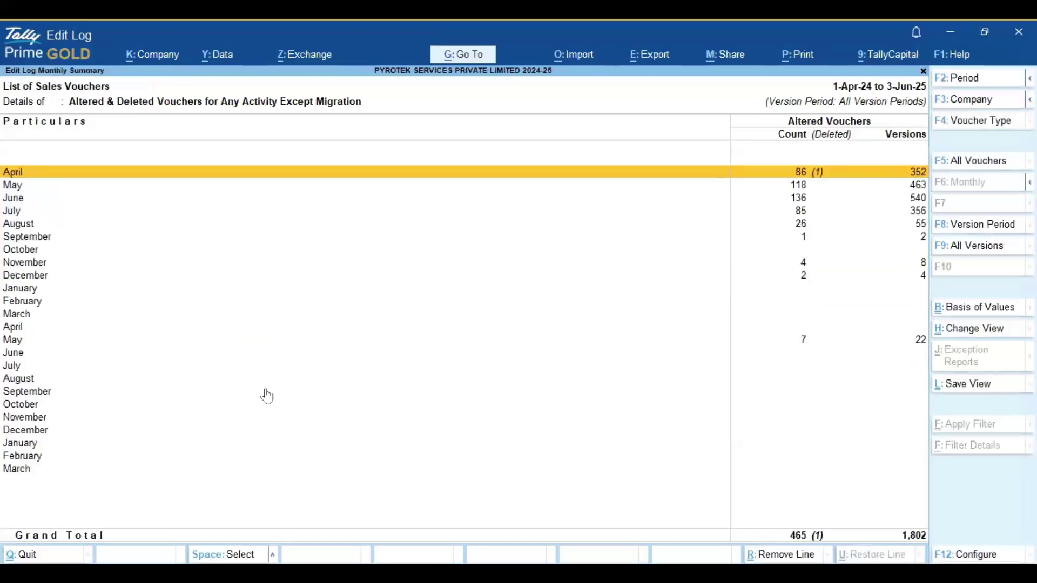
pyautogui.press('Down')
pyautogui.press('Down')
pyautogui.press('Down')
pyautogui.press('Down')
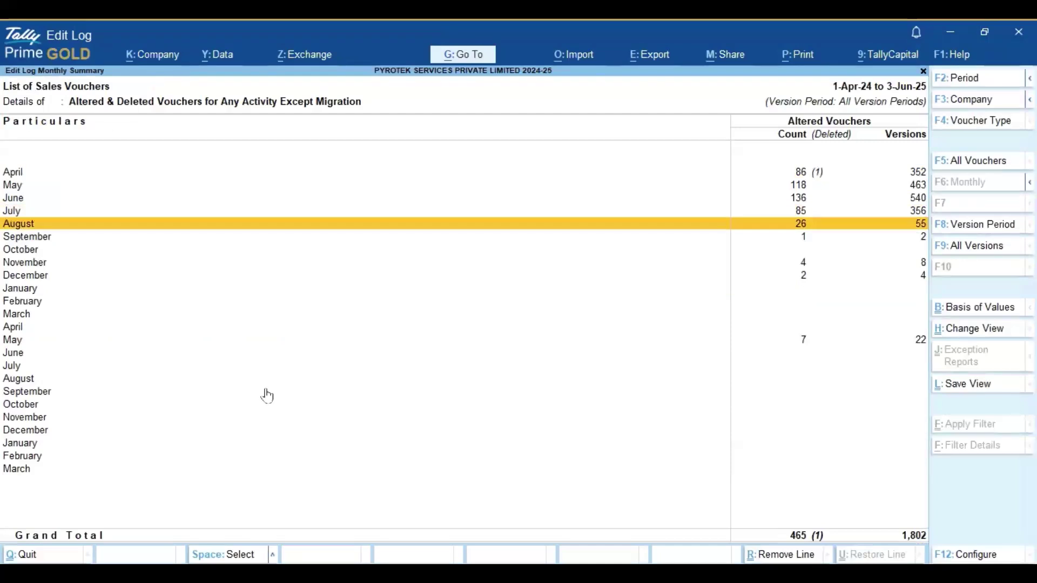
pyautogui.press('Return')
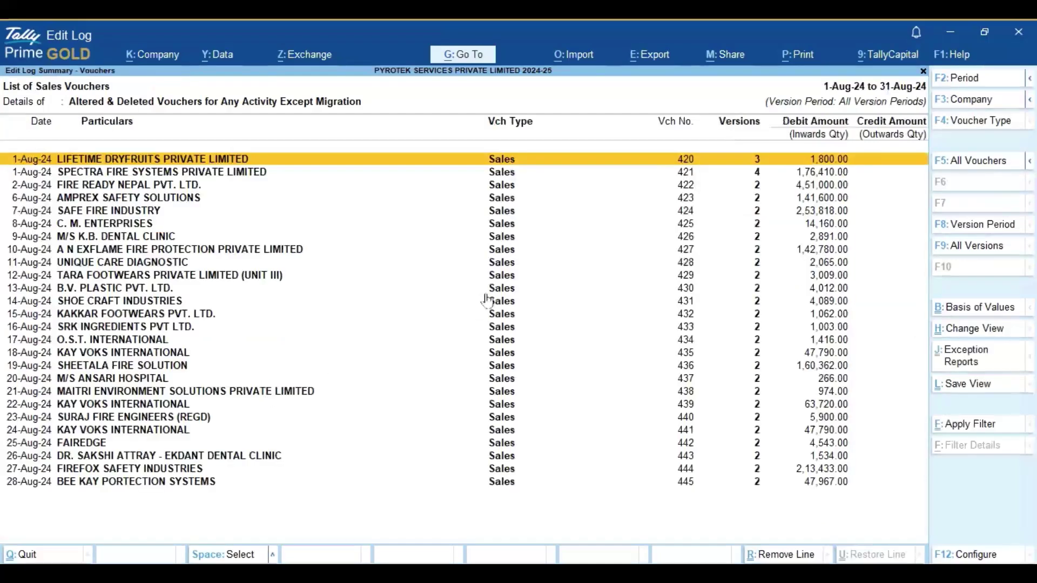
pyautogui.click(1029, 161)
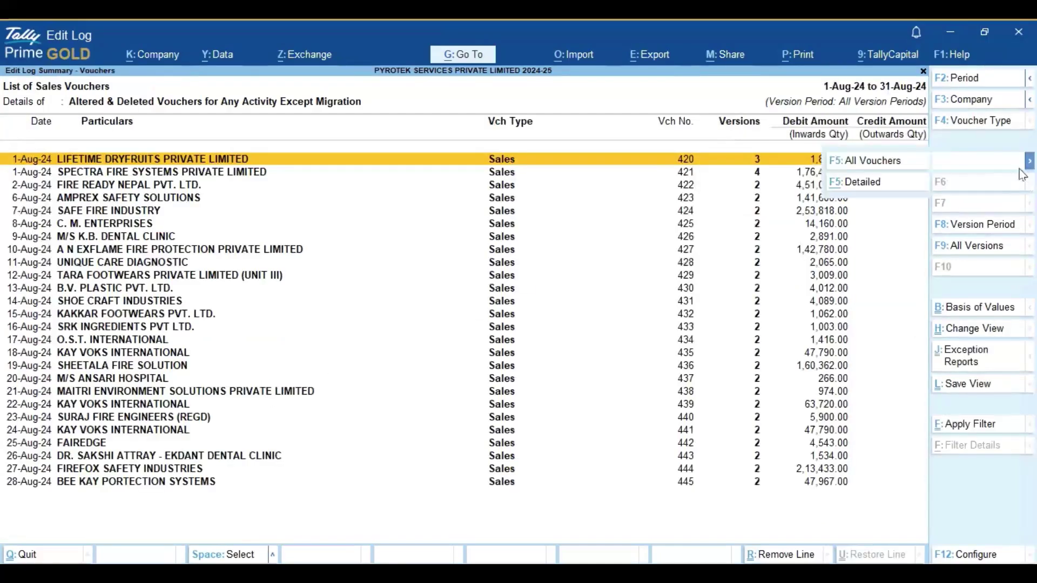
pyautogui.click(864, 182)
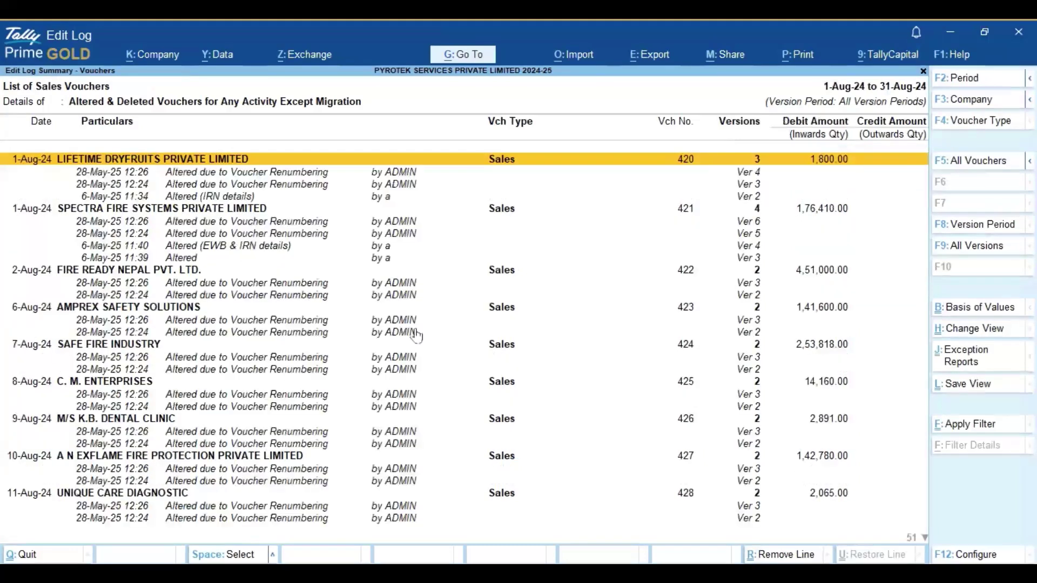
# Step: Examine the IRN details alteration of the 1-Aug-24 LIFETIME DRYFRUITS PRIVATE LIMITED sales voucher and return to the Voucher Type-wise Summary
pyautogui.click(201, 197)
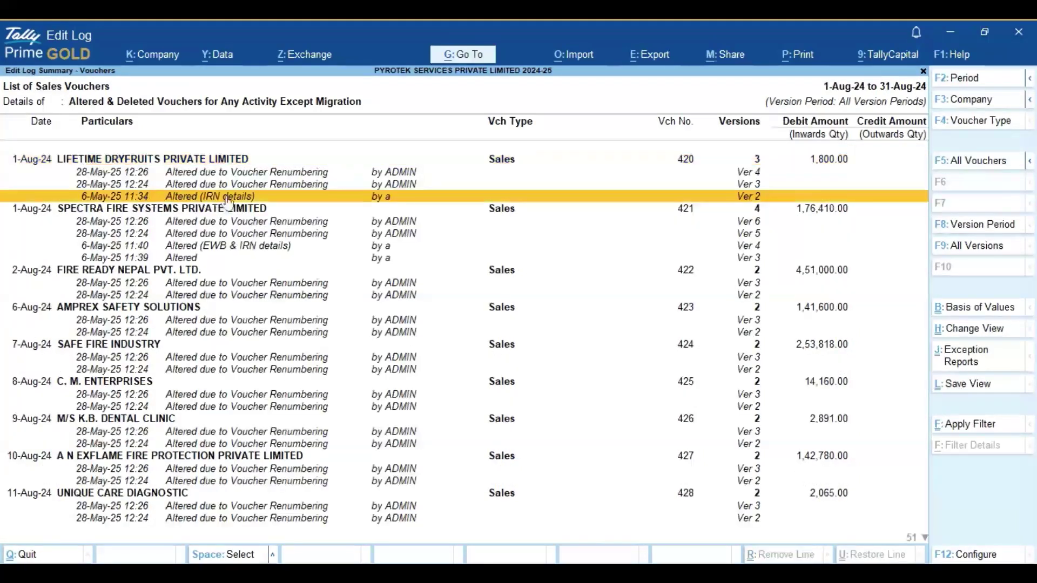
pyautogui.click(249, 247)
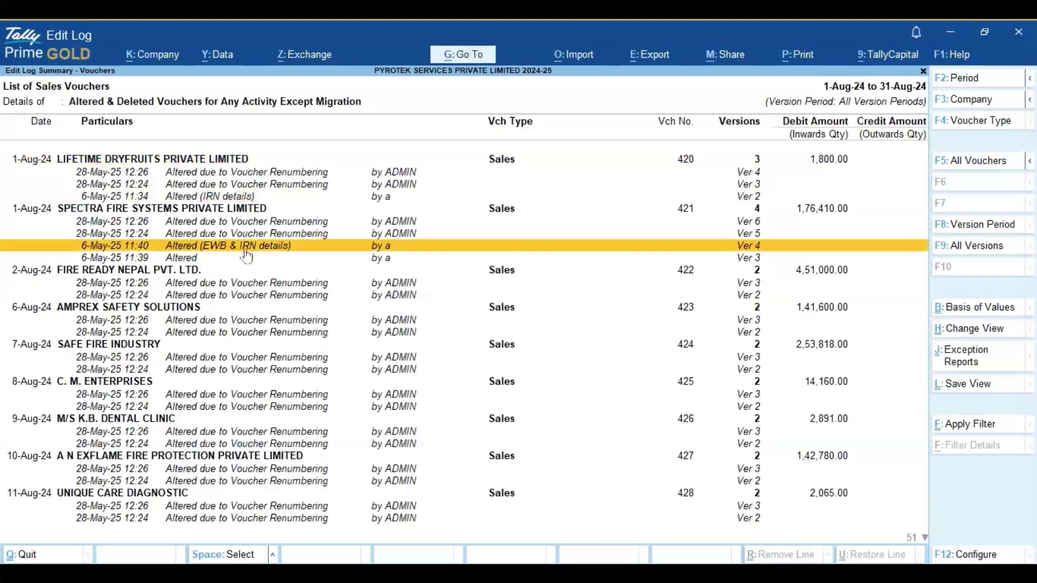
pyautogui.click(260, 198)
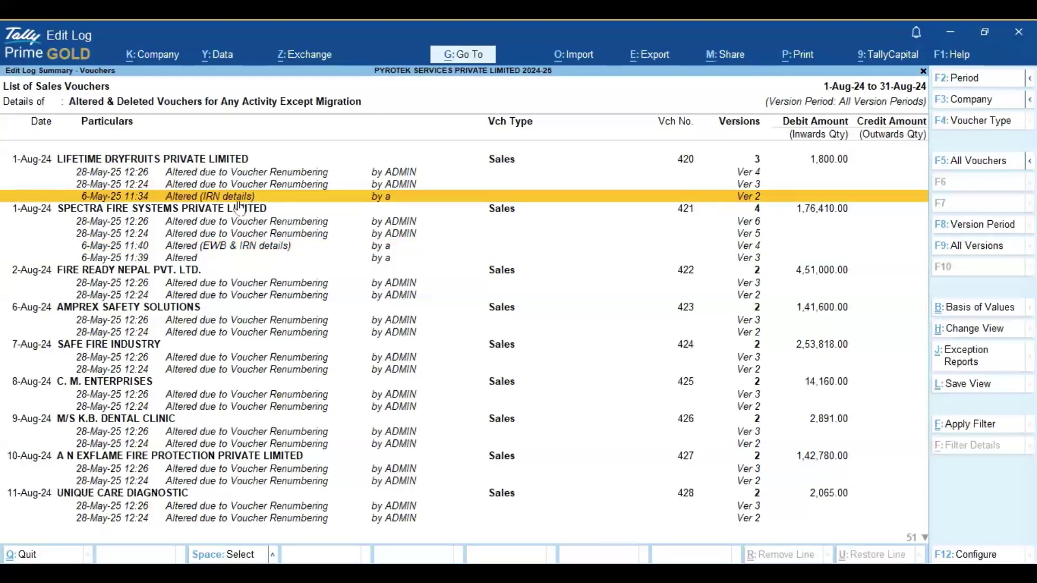
pyautogui.press('Return')
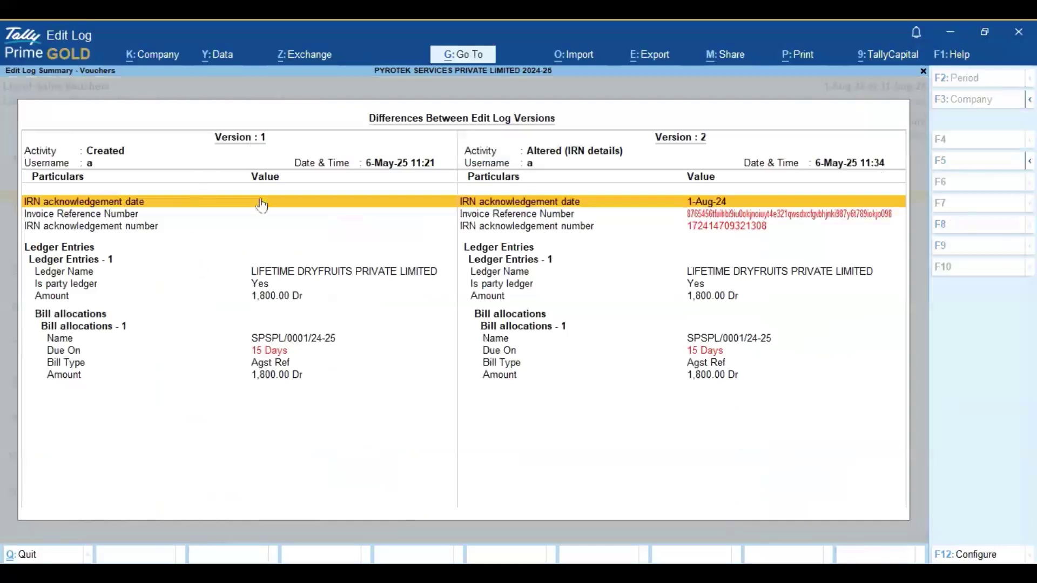
pyautogui.click(267, 217)
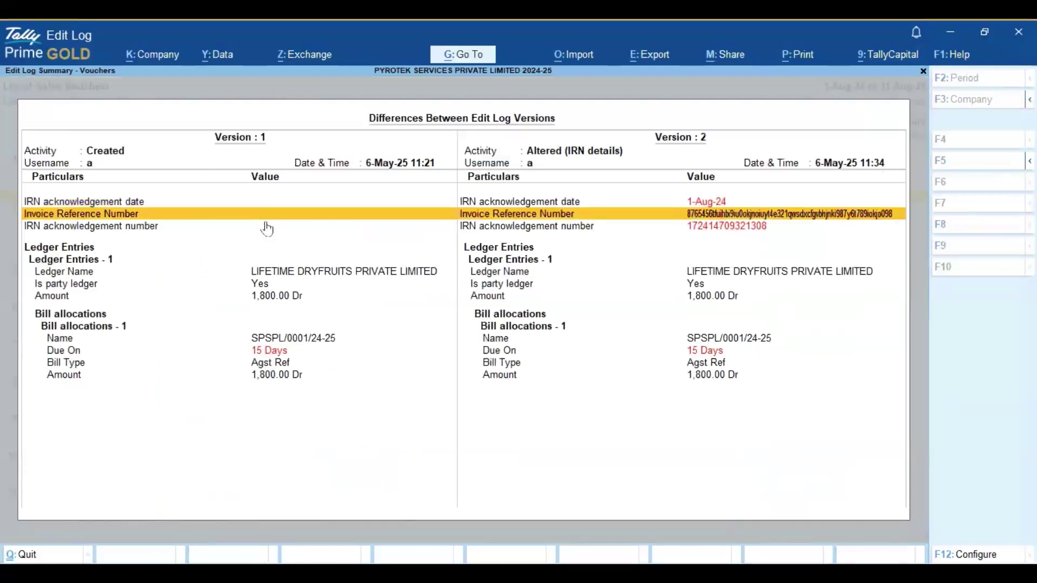
pyautogui.click(266, 226)
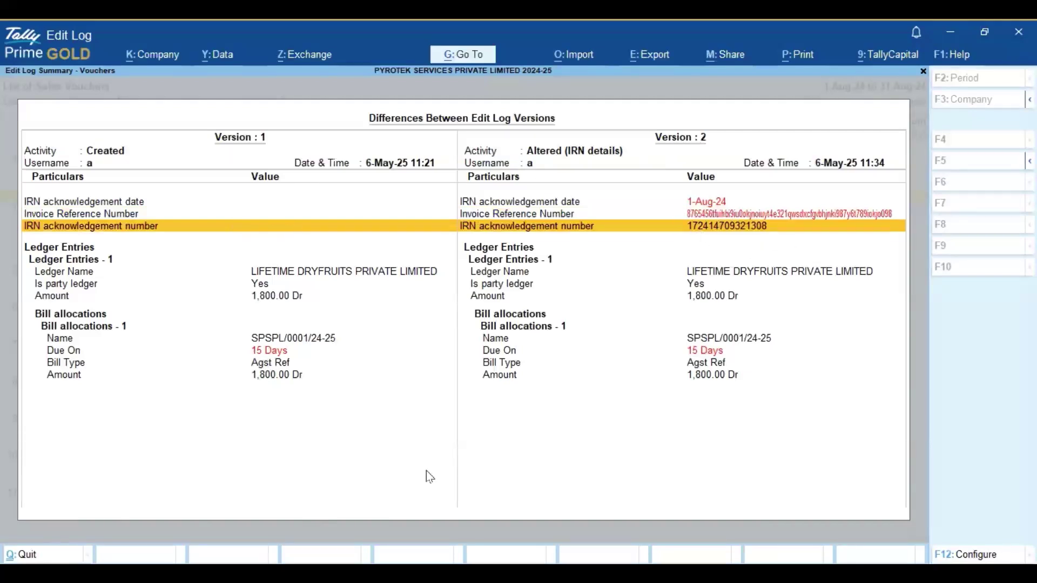
pyautogui.press('Escape')
pyautogui.press('Escape')
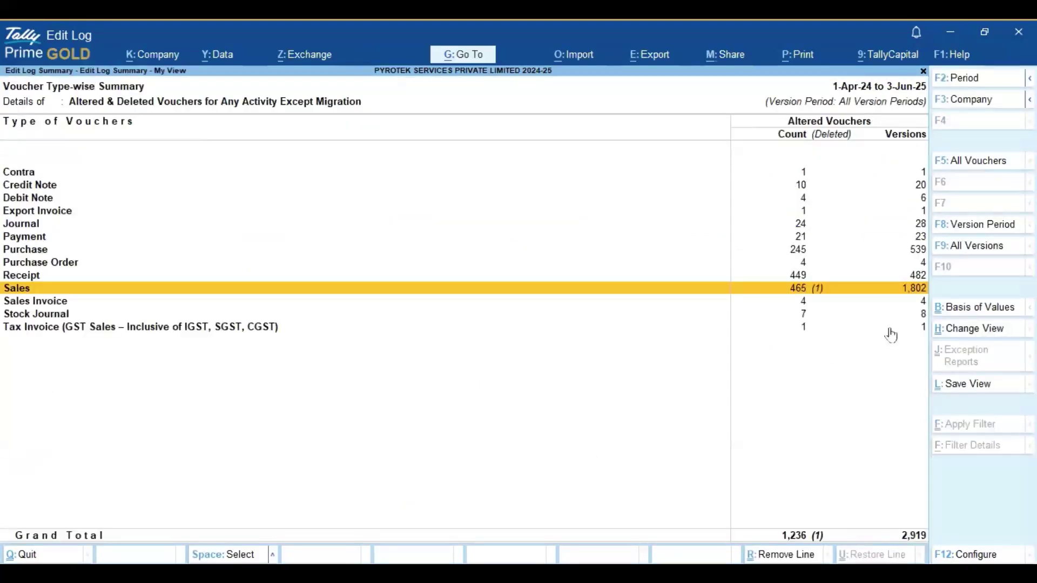
# Step: Set Include Vouchers with Altered e-Invoice/e-Way Bill details to No in the summary's Basis of Values
pyautogui.click(953, 310)
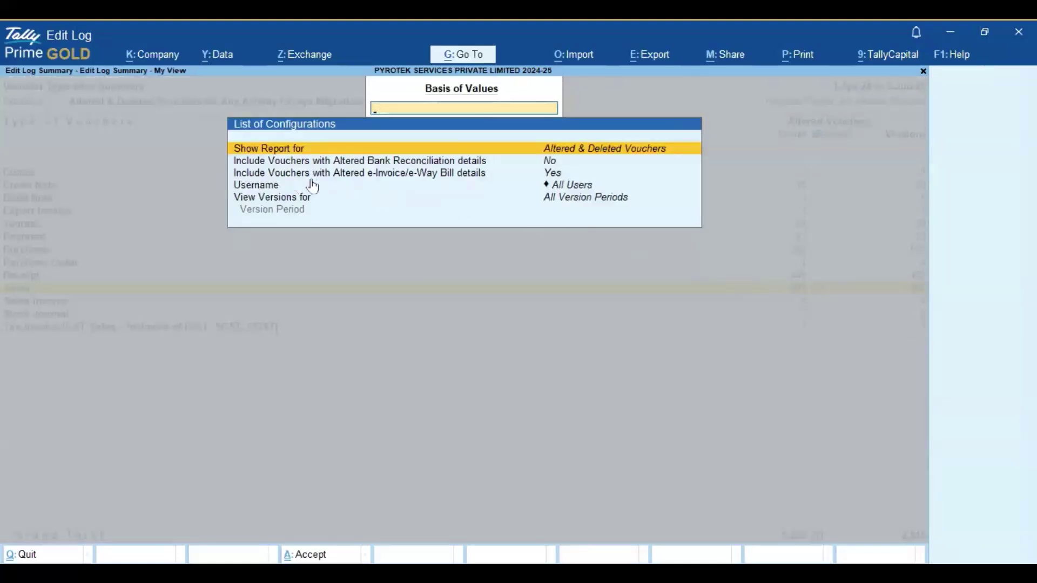
pyautogui.click(469, 181)
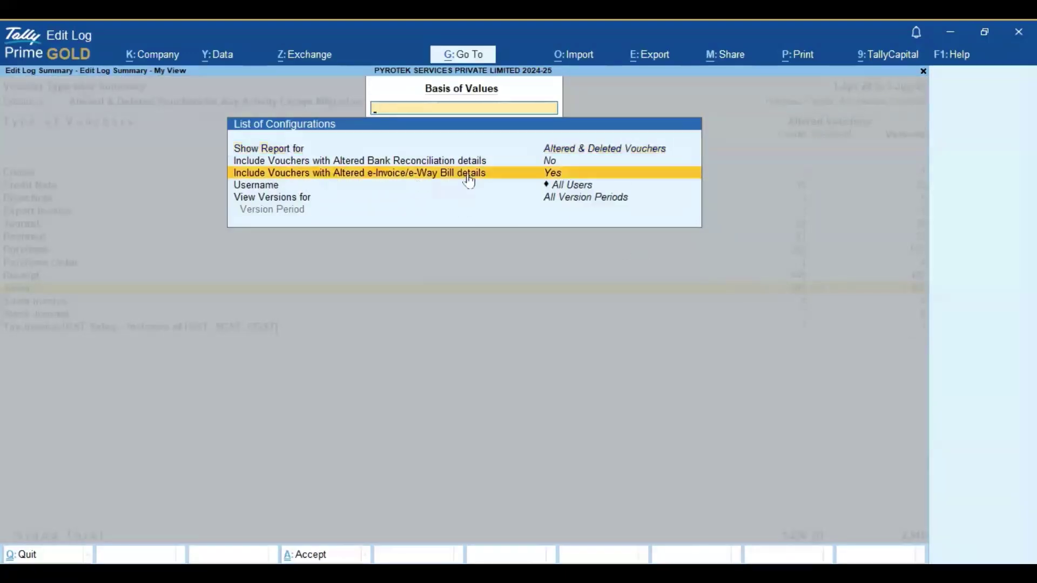
pyautogui.click(474, 181)
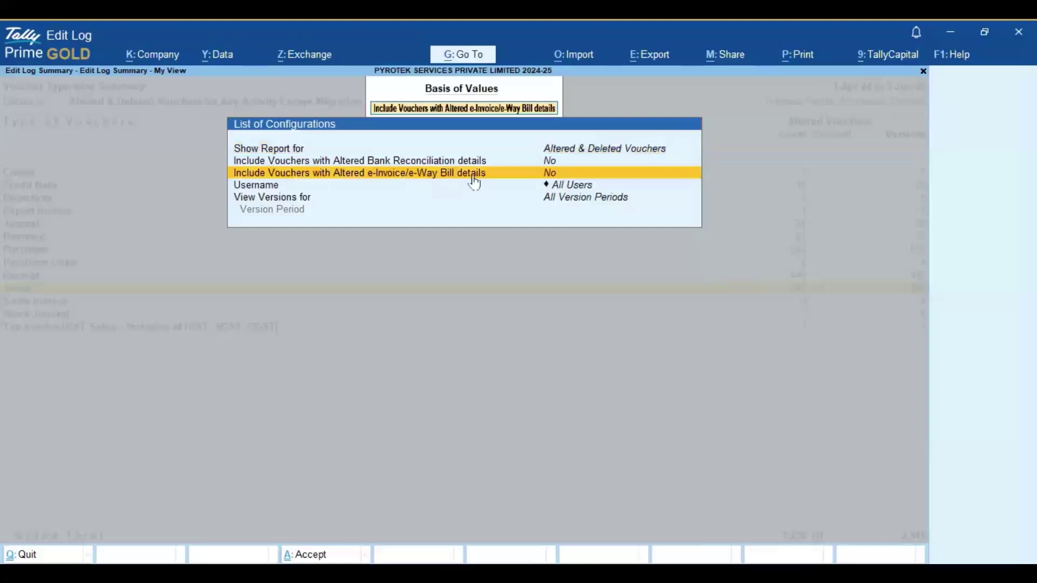
pyautogui.hotkey('ctrl', 'a')
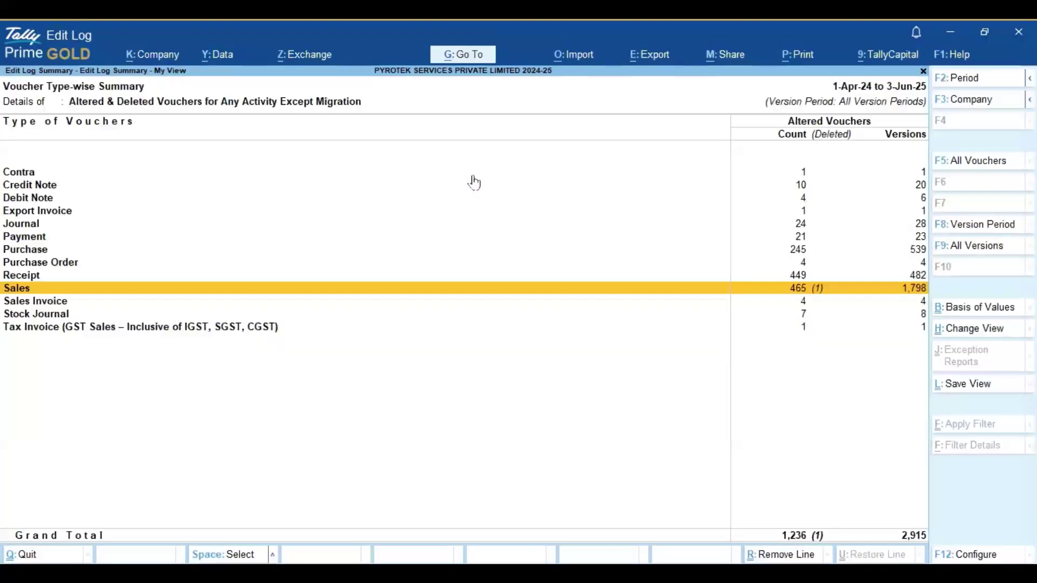
# Step: Recheck the August sales vouchers in detailed format for e-Invoice alterations and leave the Edit Log Summary
pyautogui.press('Return')
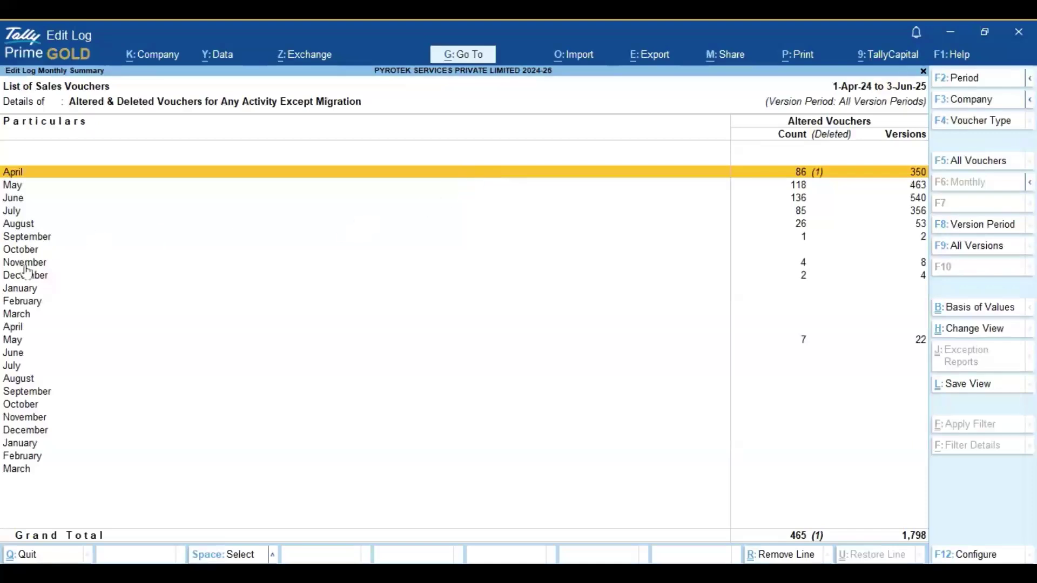
pyautogui.click(28, 243)
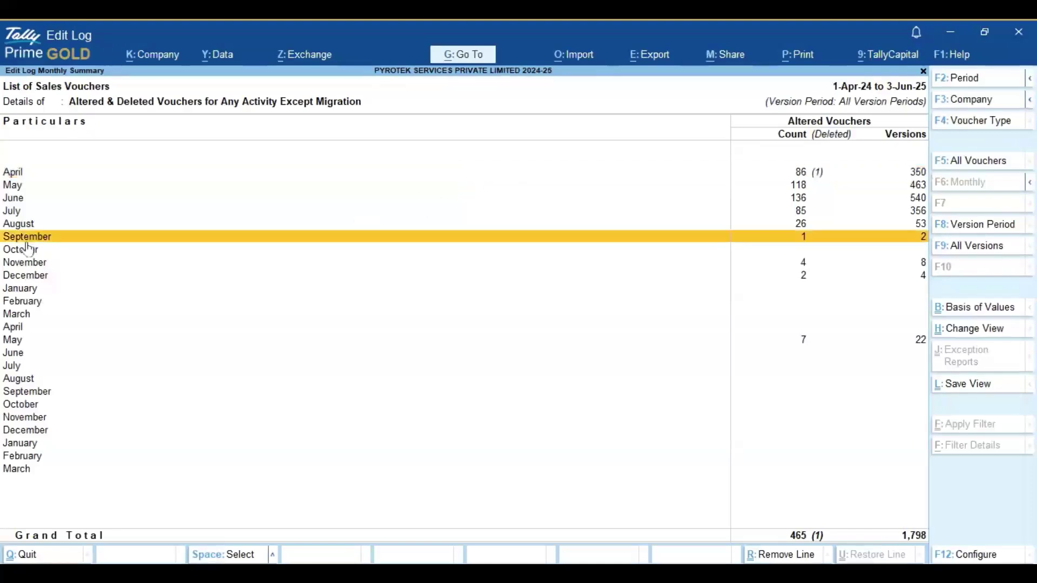
pyautogui.press('Up')
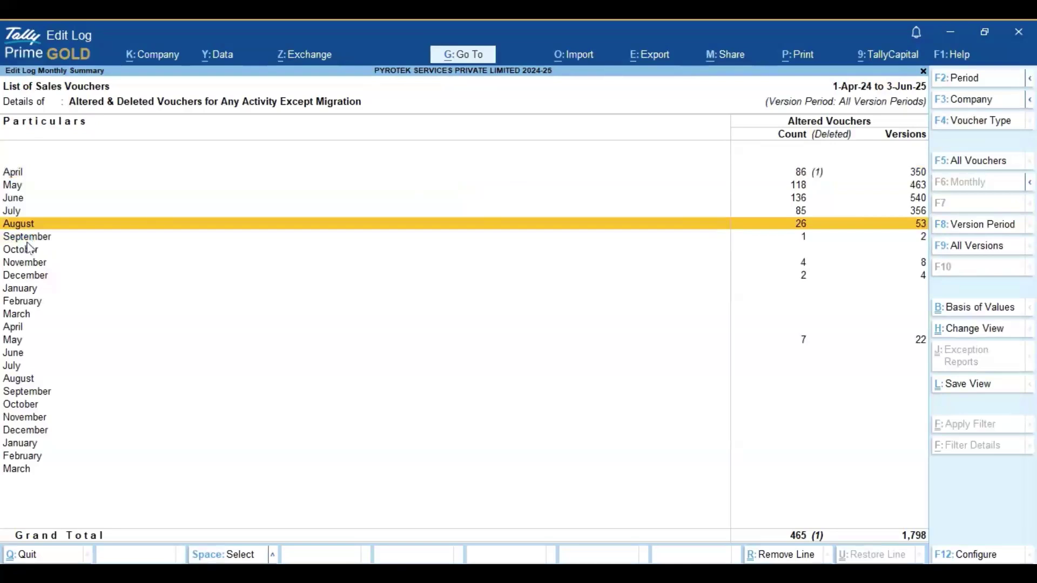
pyautogui.press('Return')
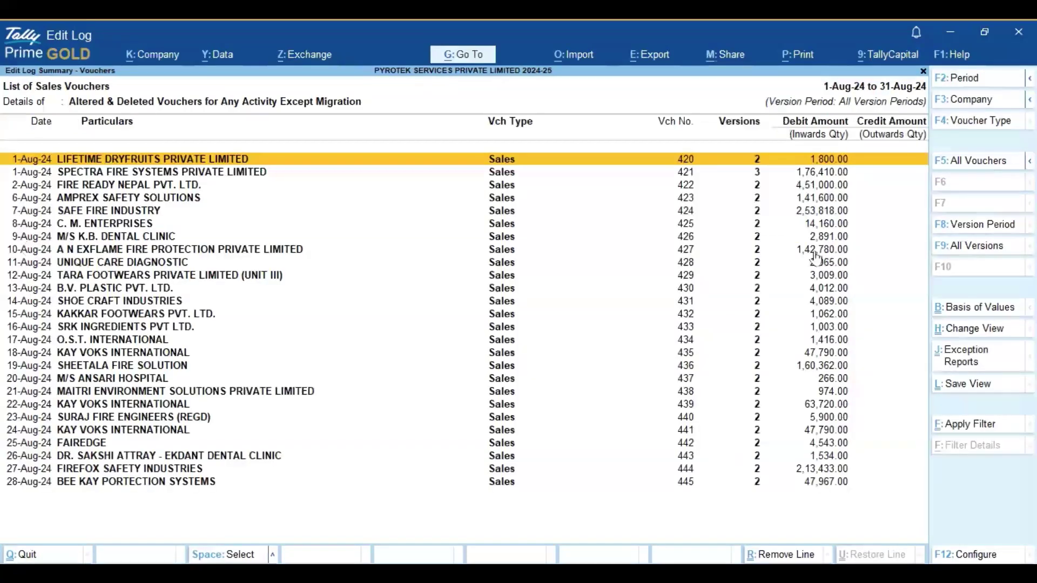
pyautogui.click(1030, 161)
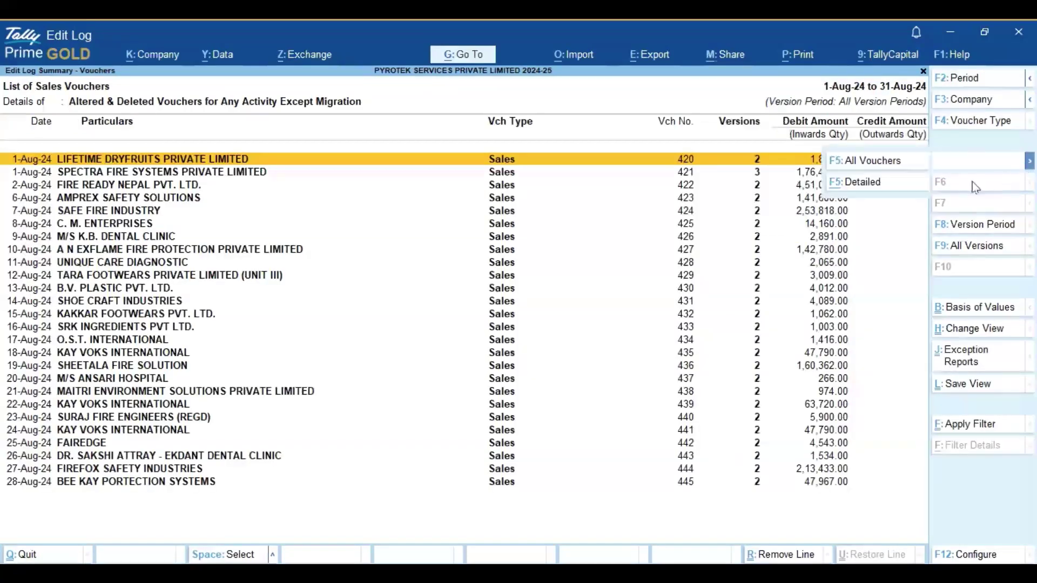
pyautogui.click(896, 182)
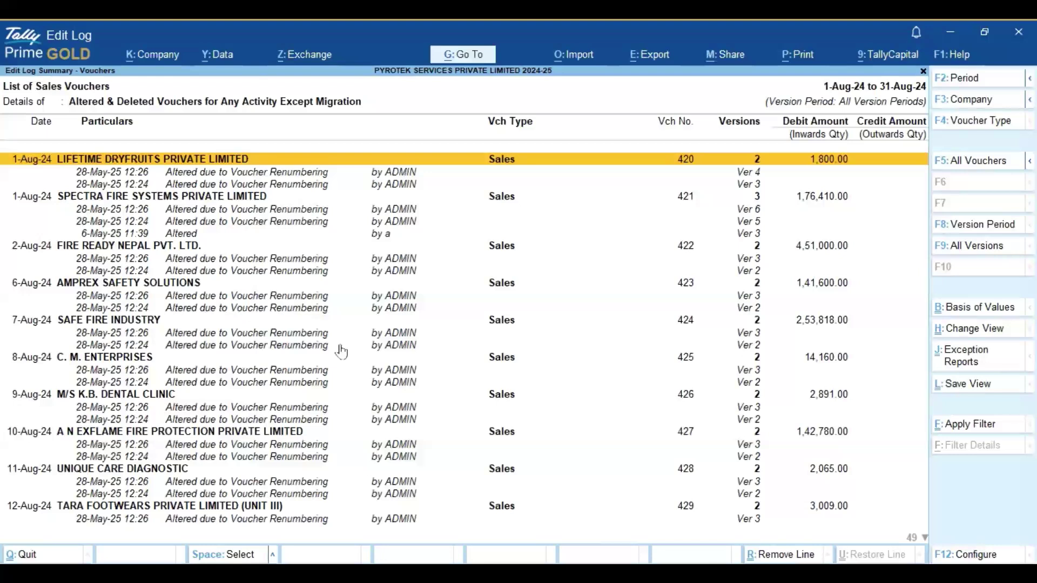
pyautogui.press('Escape')
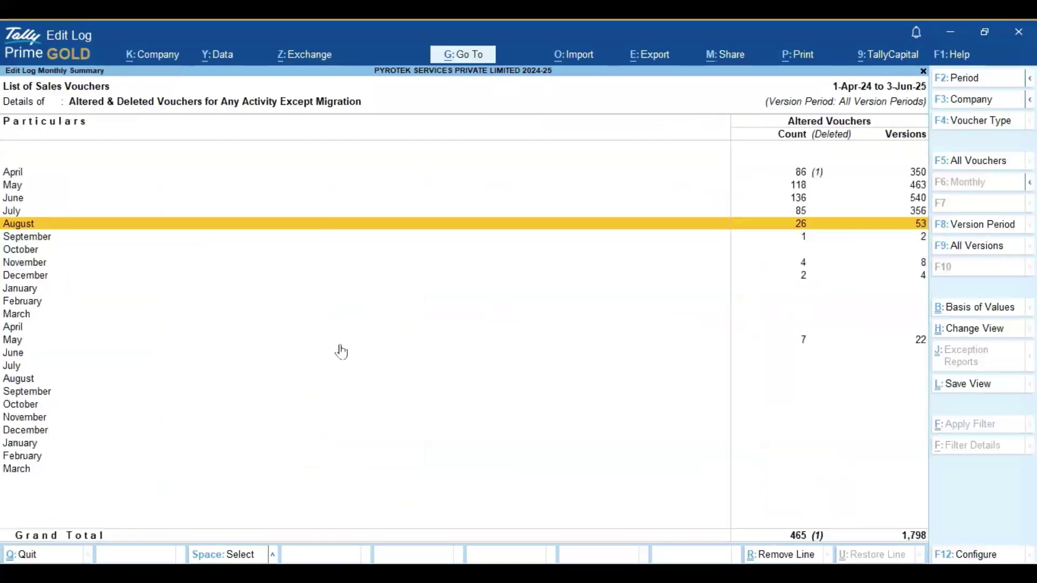
pyautogui.press('Escape')
pyautogui.press('Escape')
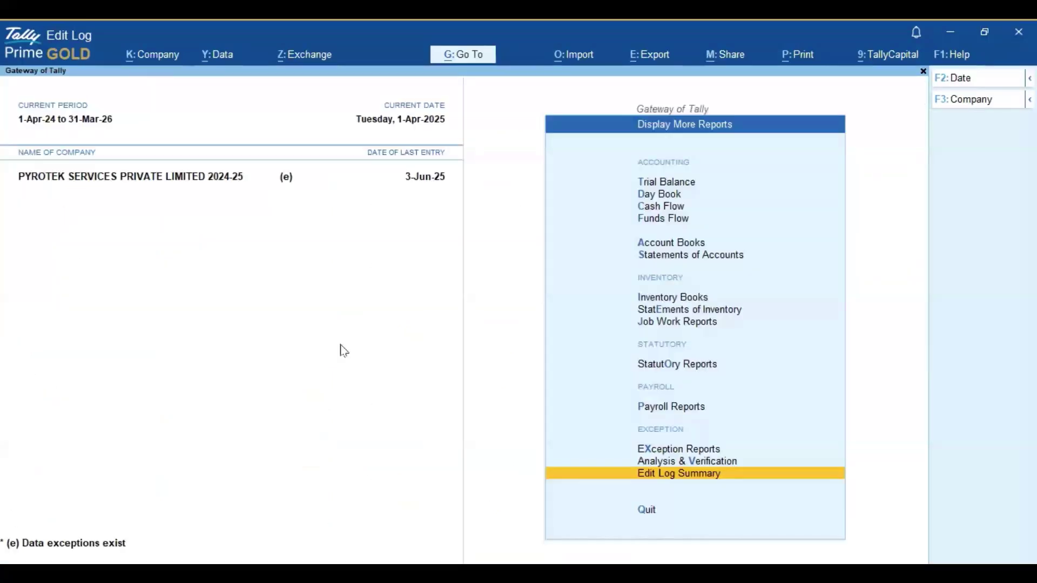
pyautogui.press('Escape')
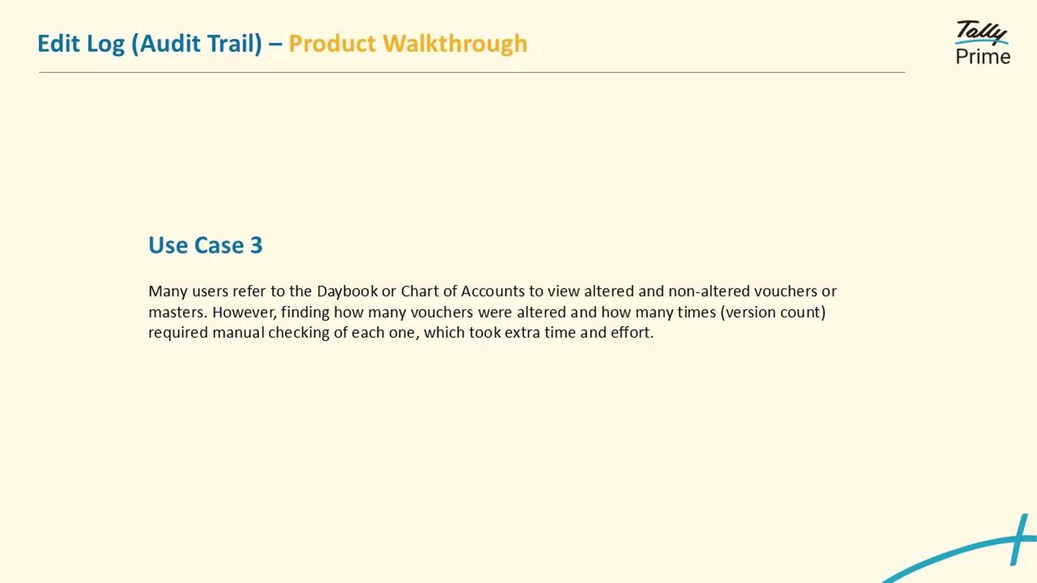
pyautogui.press('Right')
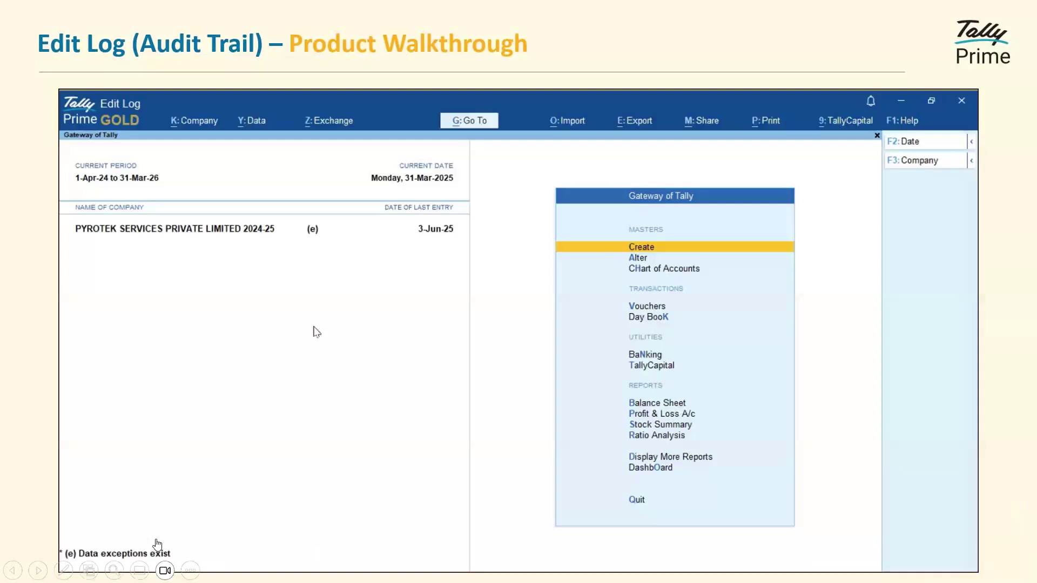
pyautogui.click(237, 557)
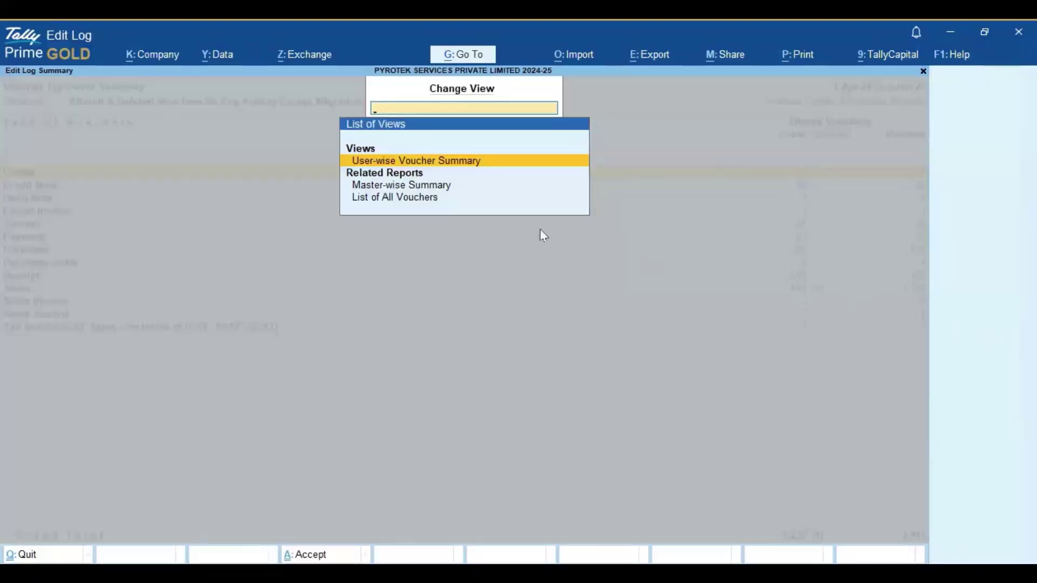
# Step: Change the view to List of All Vouchers and examine the edit log of the 1-Apr-24 Office Expense journal voucher
pyautogui.click(427, 206)
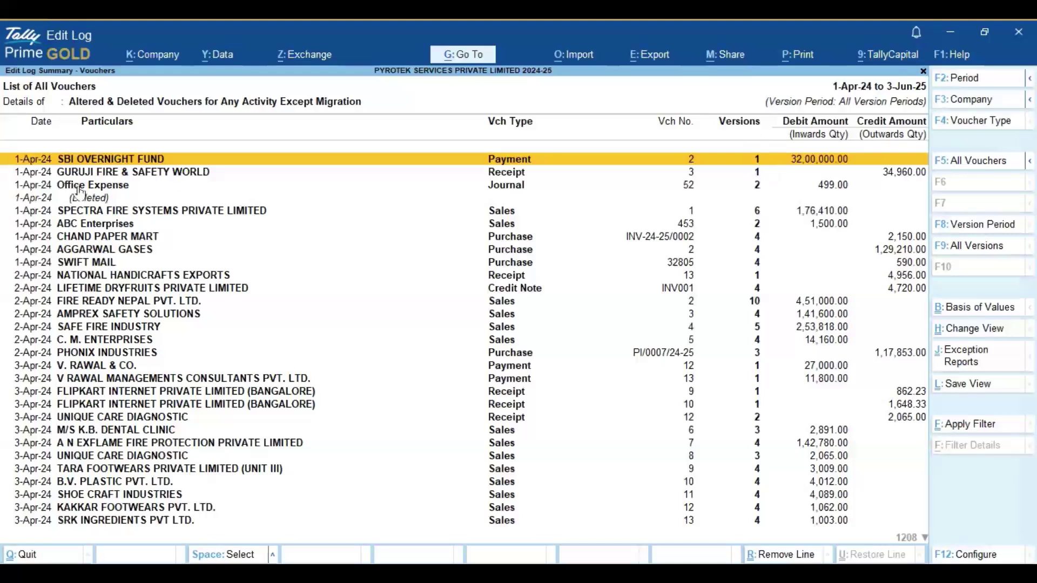
pyautogui.click(108, 186)
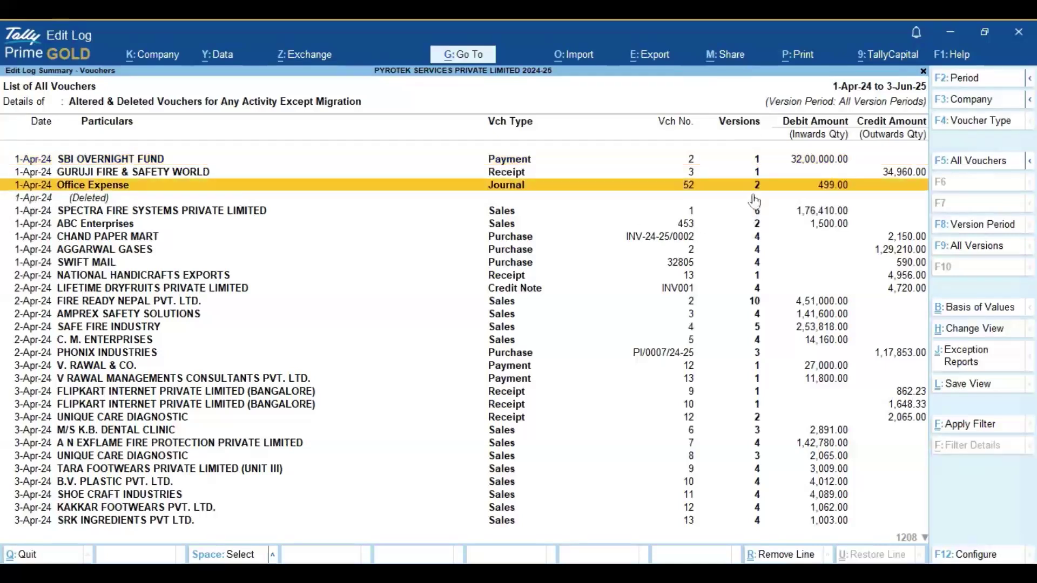
pyautogui.press('Return')
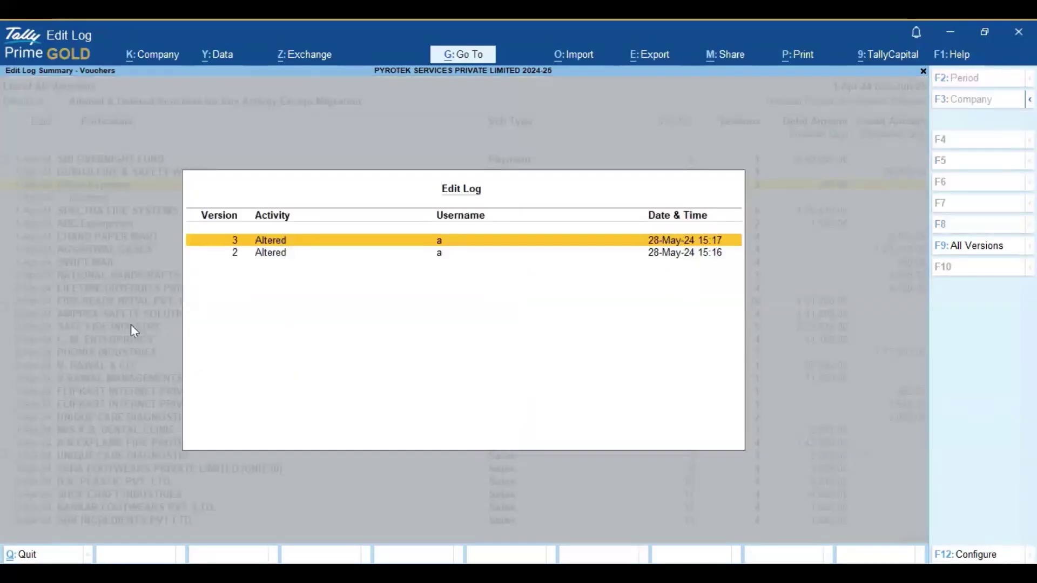
pyautogui.press('Escape')
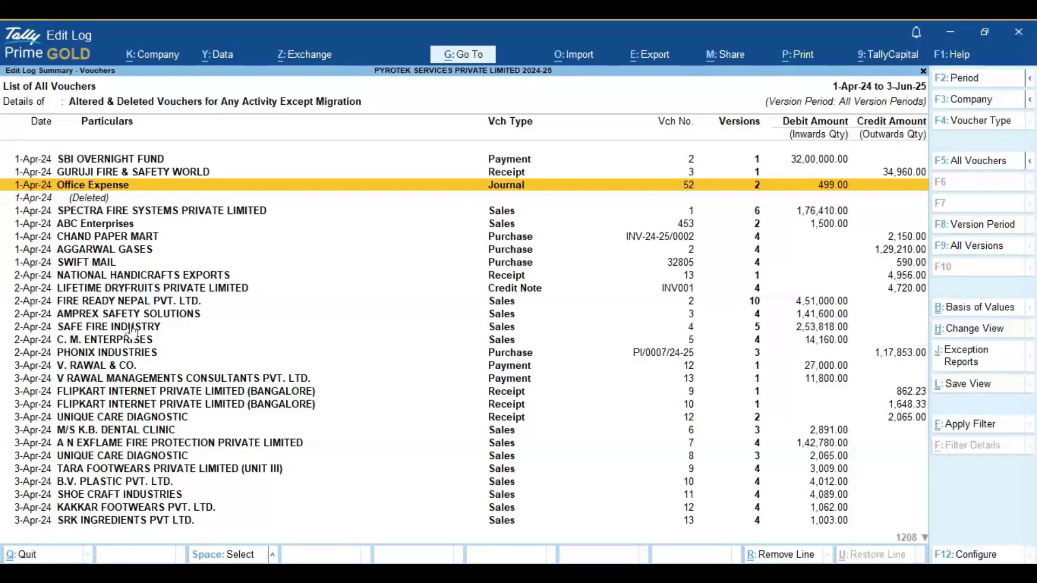
# Step: Examine the versions of the 2-Apr-24 FIRE READY NEPAL PVT. LTD. sales voucher in its edit log and expanded within the list
pyautogui.click(111, 304)
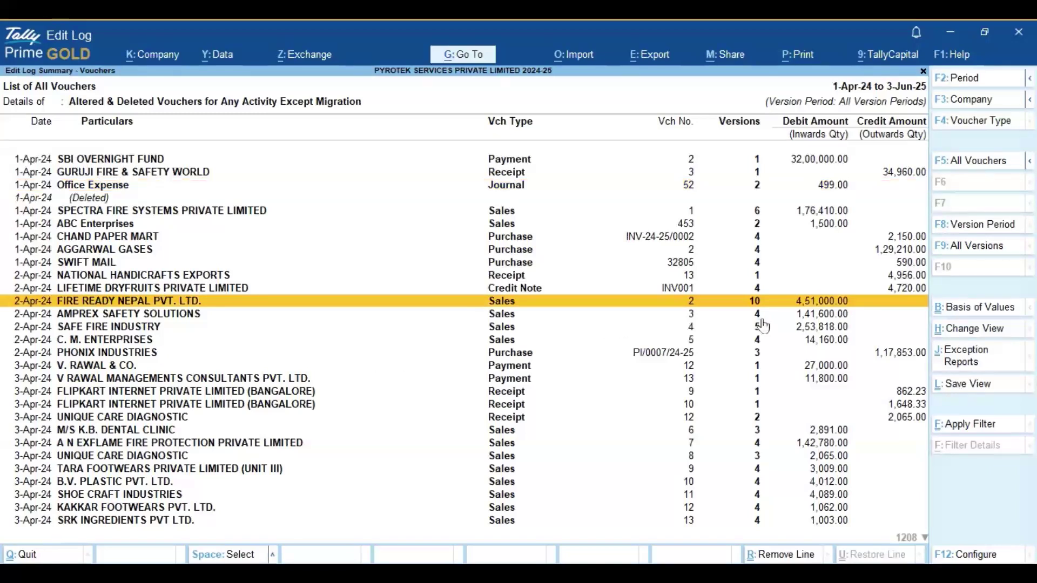
pyautogui.press('Return')
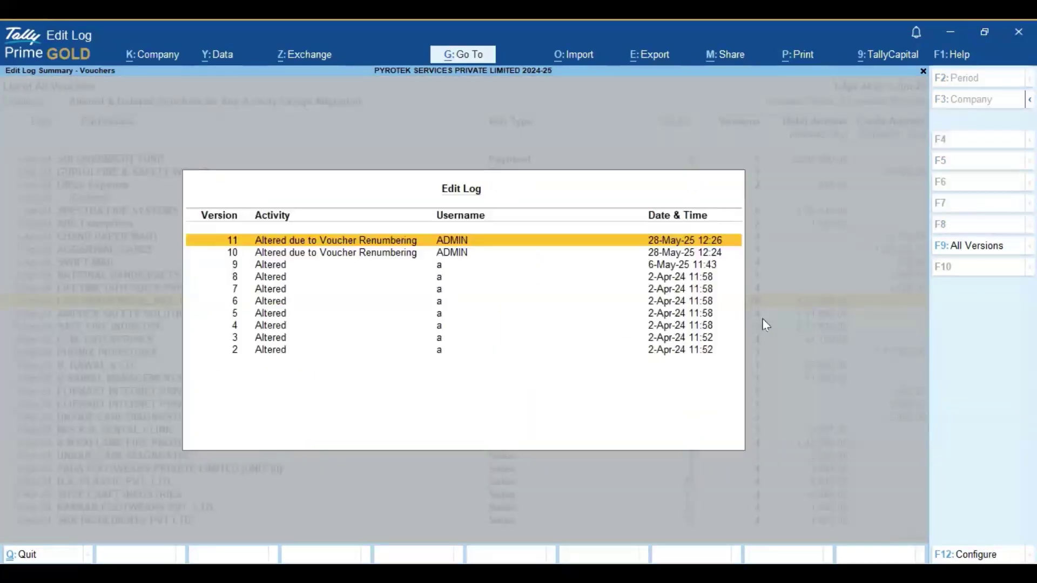
pyautogui.press('Escape')
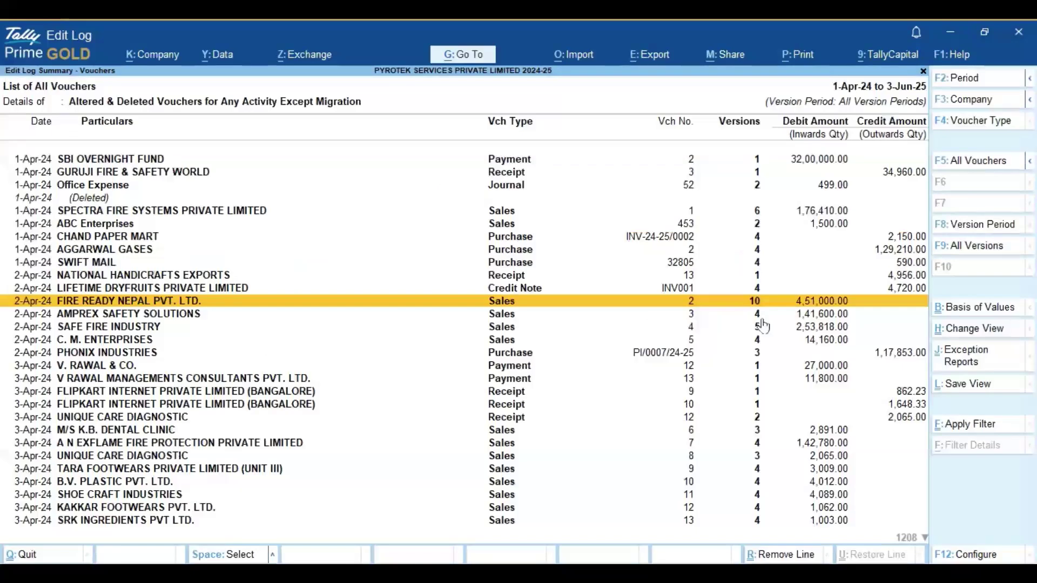
pyautogui.hotkey('shift', 'Return')
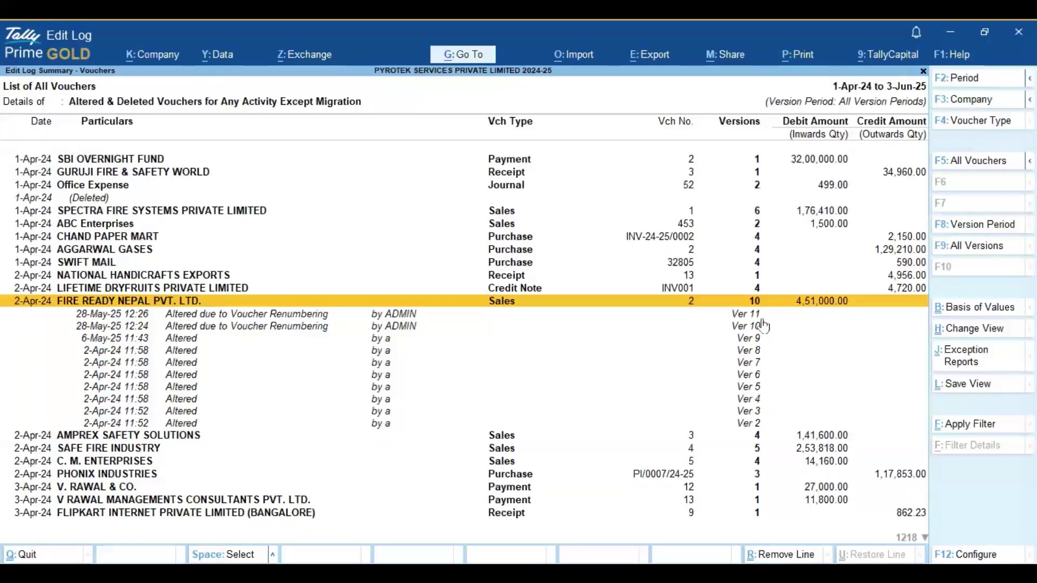
pyautogui.hotkey('shift', 'Return')
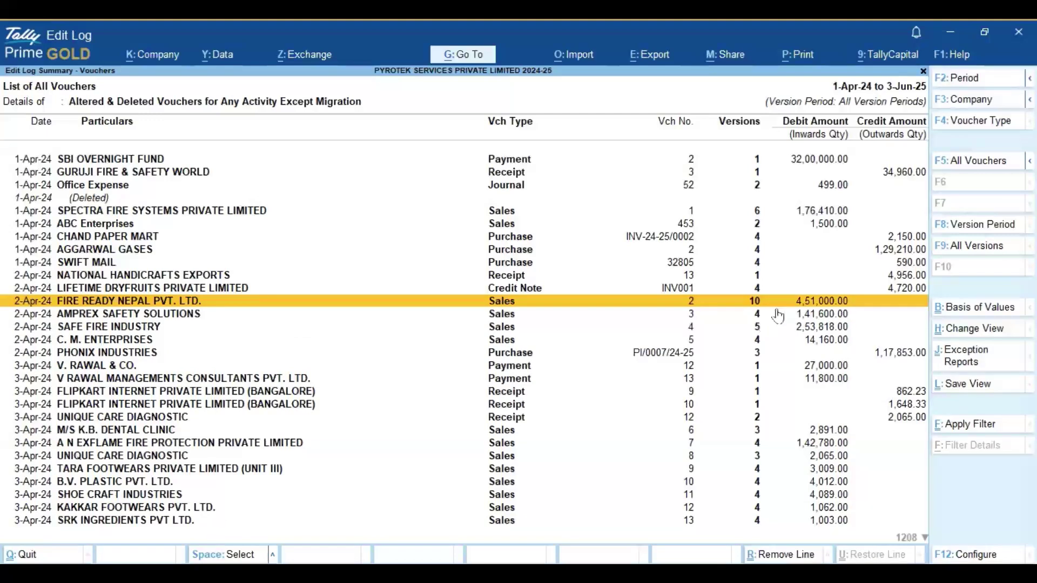
# Step: Sort the list of all vouchers by Versions (Decreasing) and go to its first voucher
pyautogui.click(972, 556)
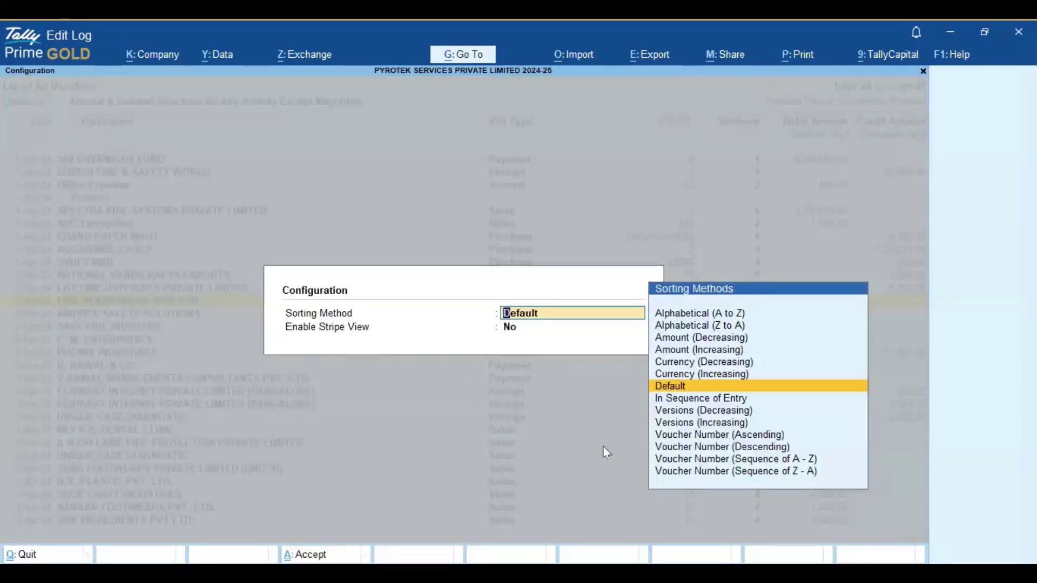
pyautogui.click(667, 414)
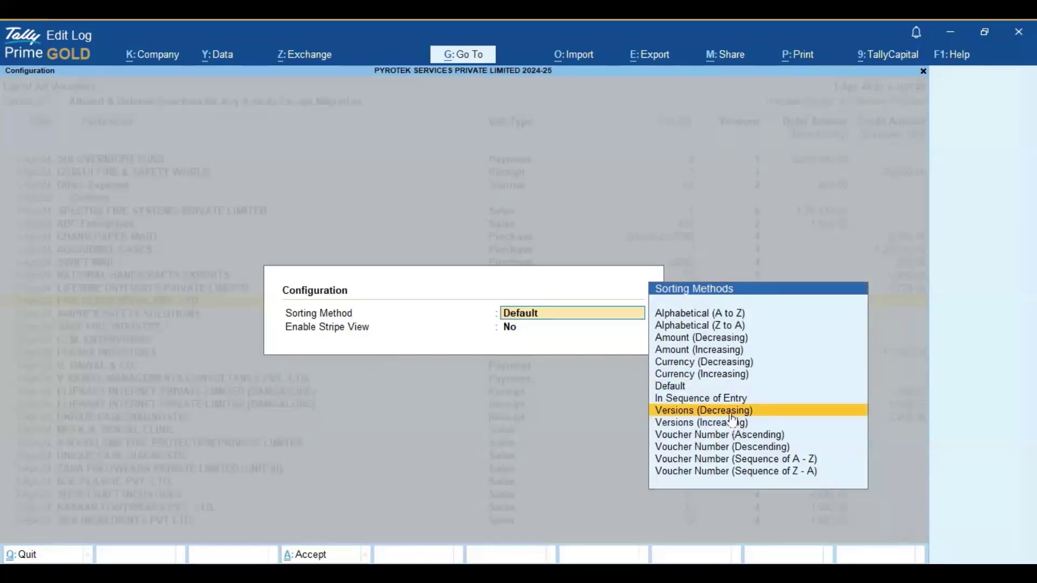
pyautogui.press('Return')
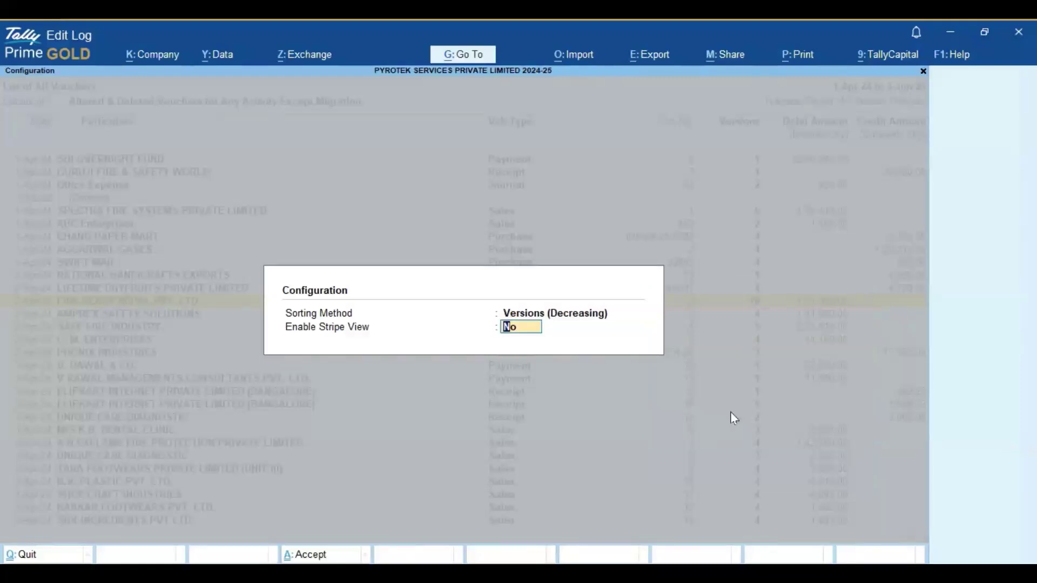
pyautogui.press('Return')
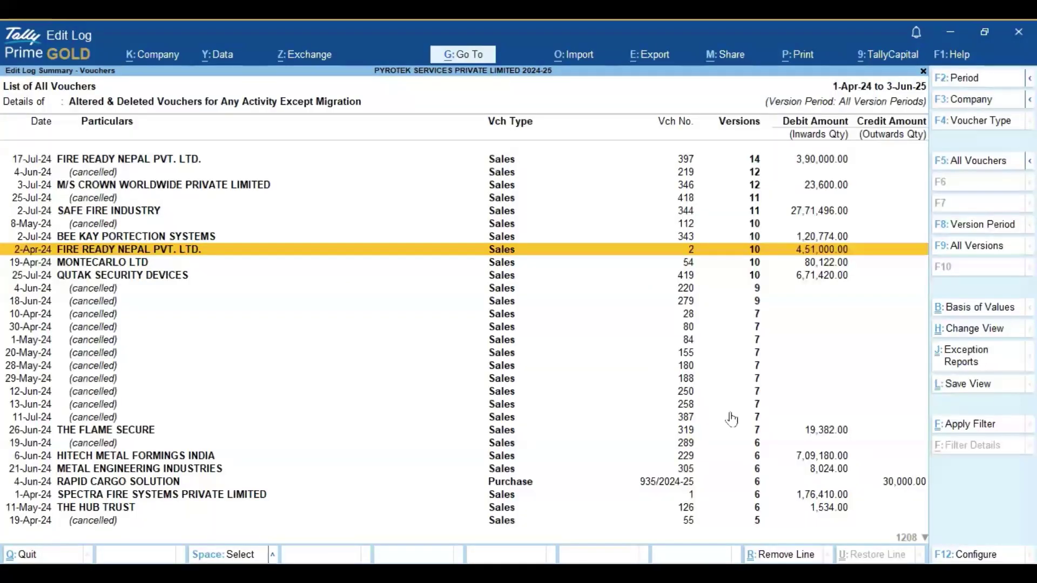
pyautogui.hotkey('ctrl', 'Home')
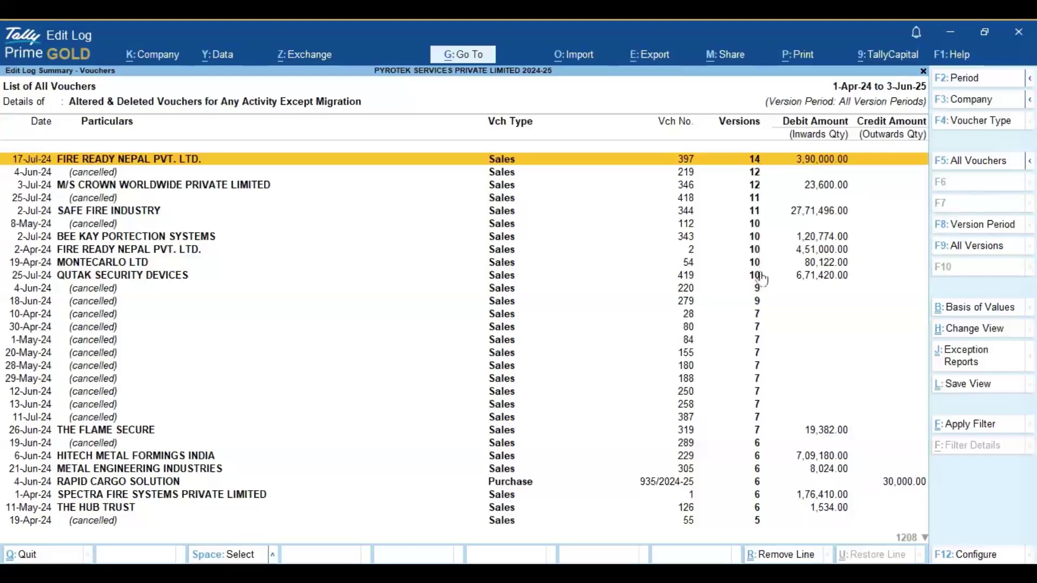
# Step: Examine the edit log of the 17-Jul-24 FIRE READY NEPAL PVT. LTD. sales voucher and leave the Edit Log Summary
pyautogui.click(743, 162)
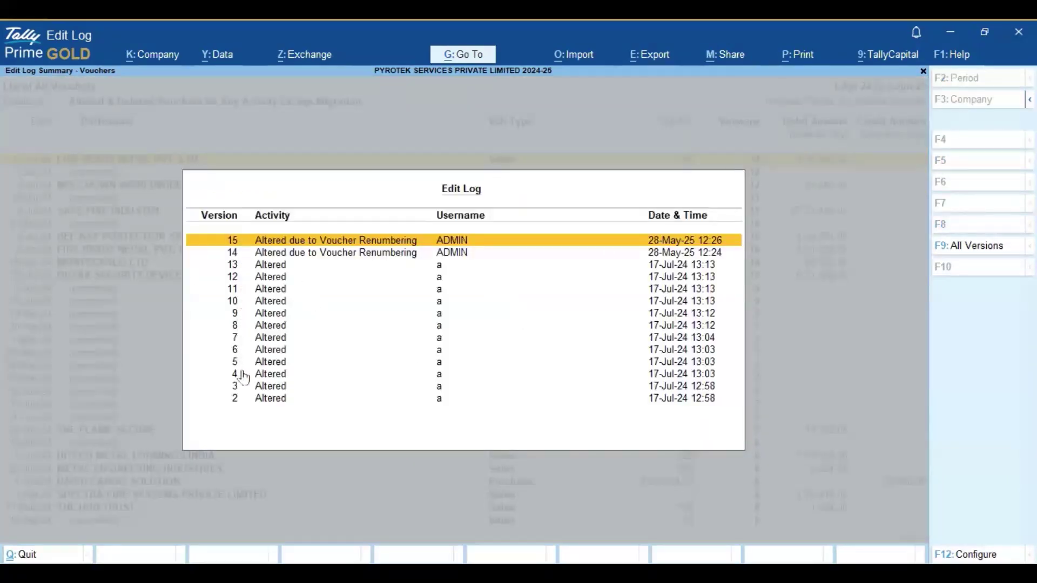
pyautogui.click(144, 358)
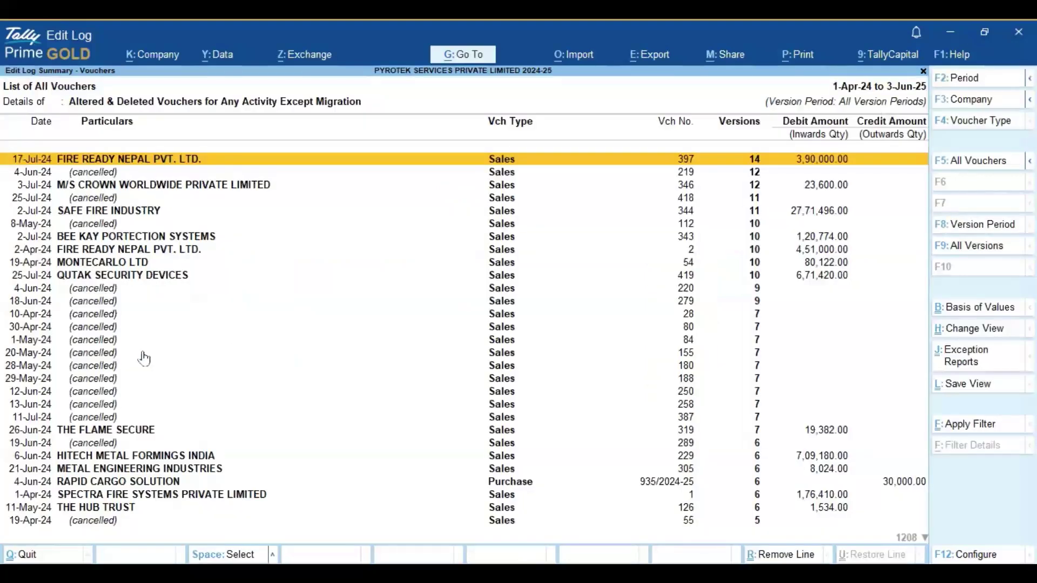
pyautogui.press('Escape')
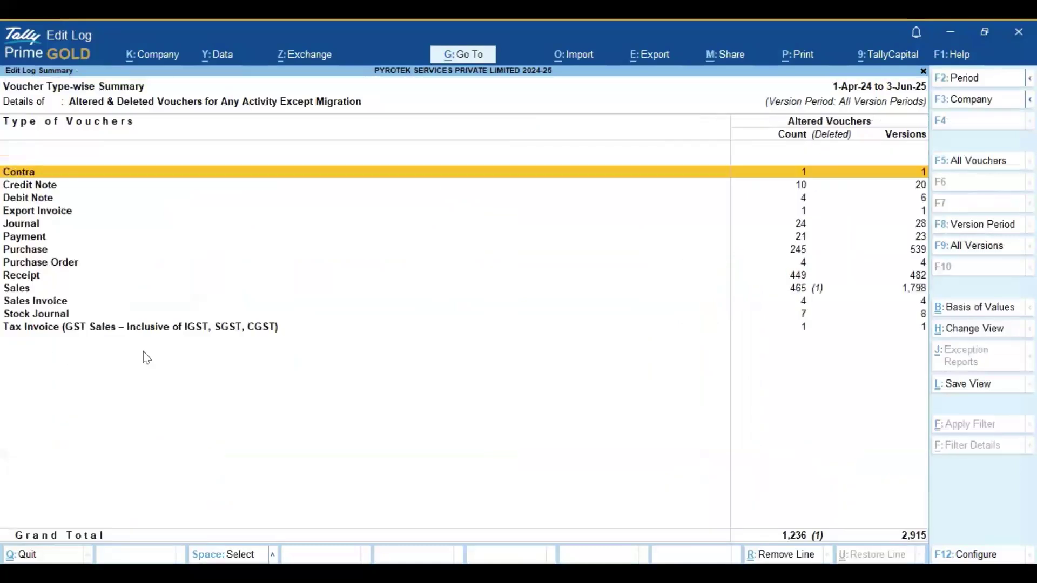
pyautogui.press('Escape')
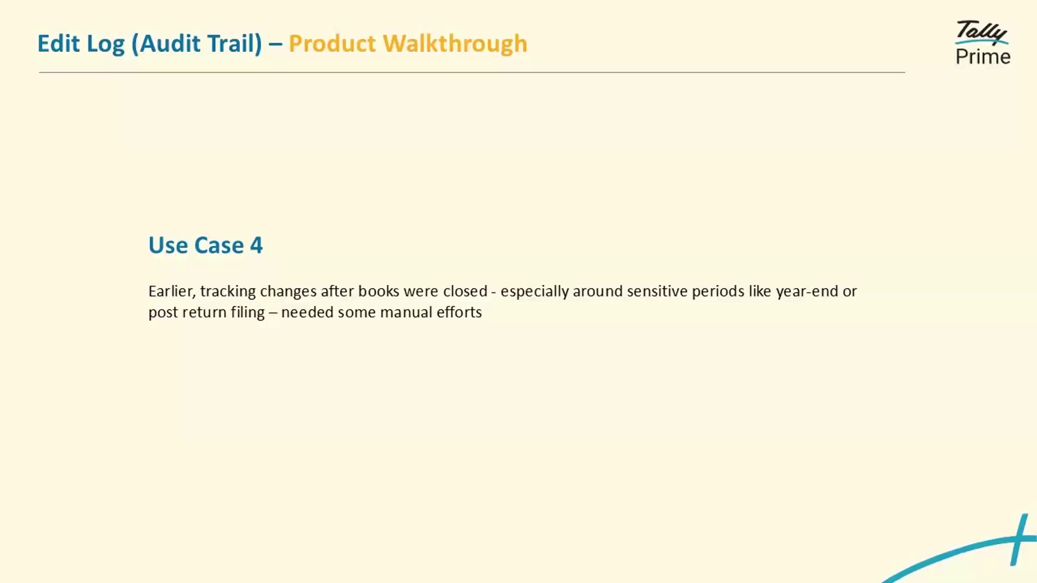
pyautogui.click(209, 351)
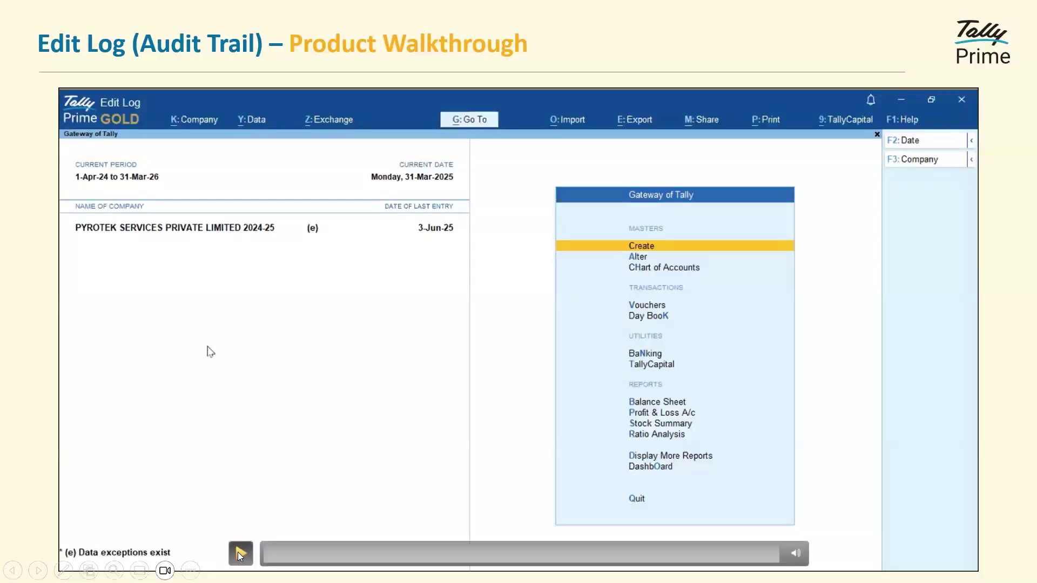
pyautogui.click(240, 555)
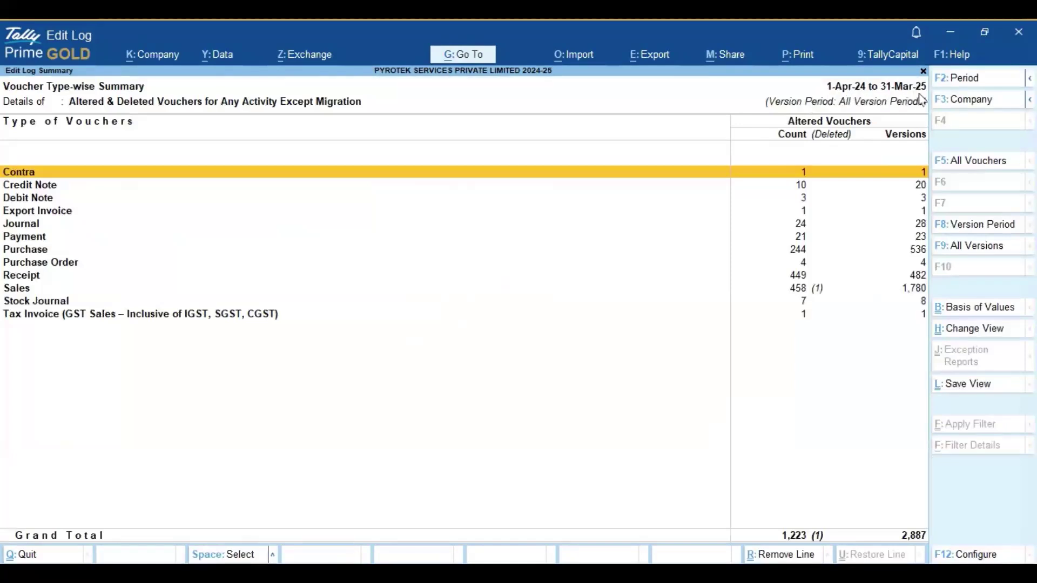
# Step: Limit the Edit Log Summary to versions from 1-Apr-25 onward, leaving the version period's end date blank
pyautogui.click(997, 229)
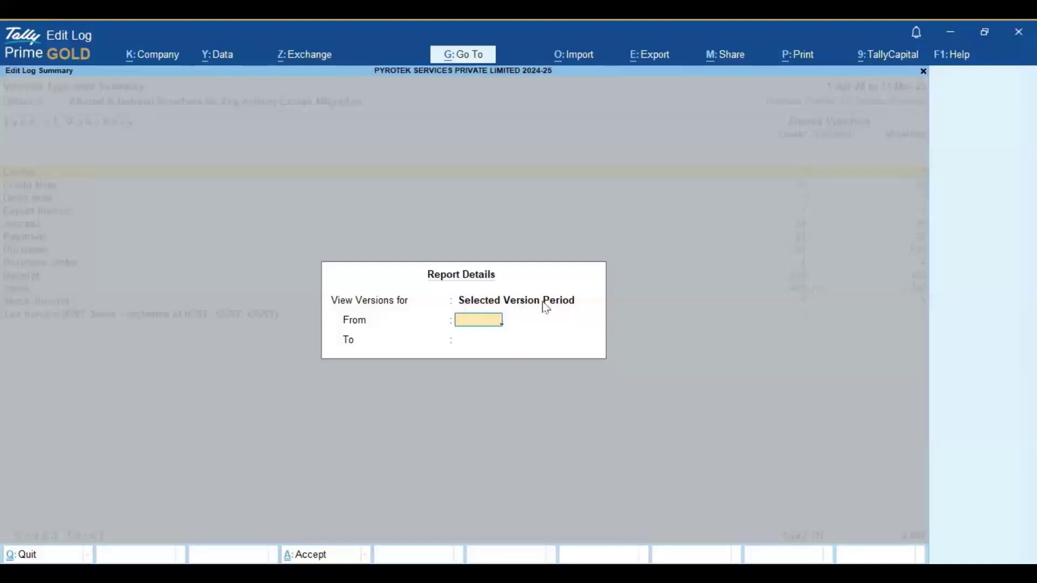
pyautogui.write('apr- 25')
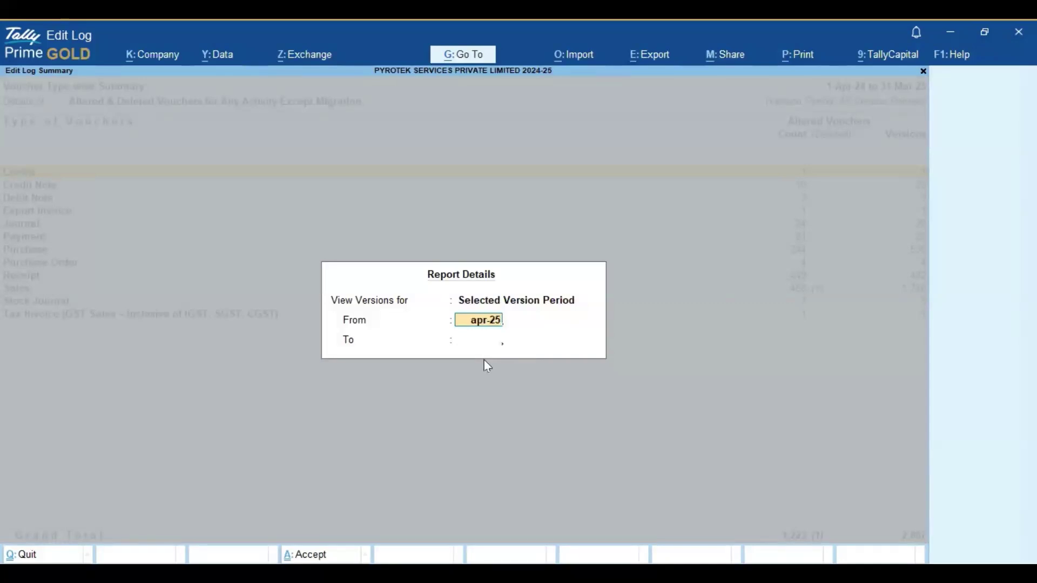
pyautogui.press('Return')
pyautogui.press('Return')
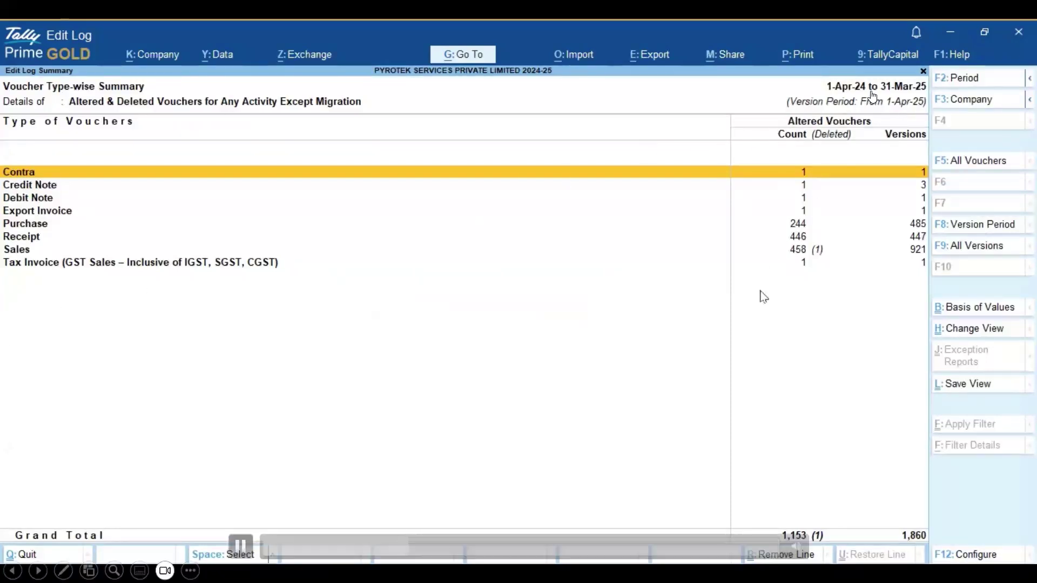
# Step: Set the report's basis of values to Altered & Deleted Vouchers with Manual Activity as the only type of activity
pyautogui.click(1014, 316)
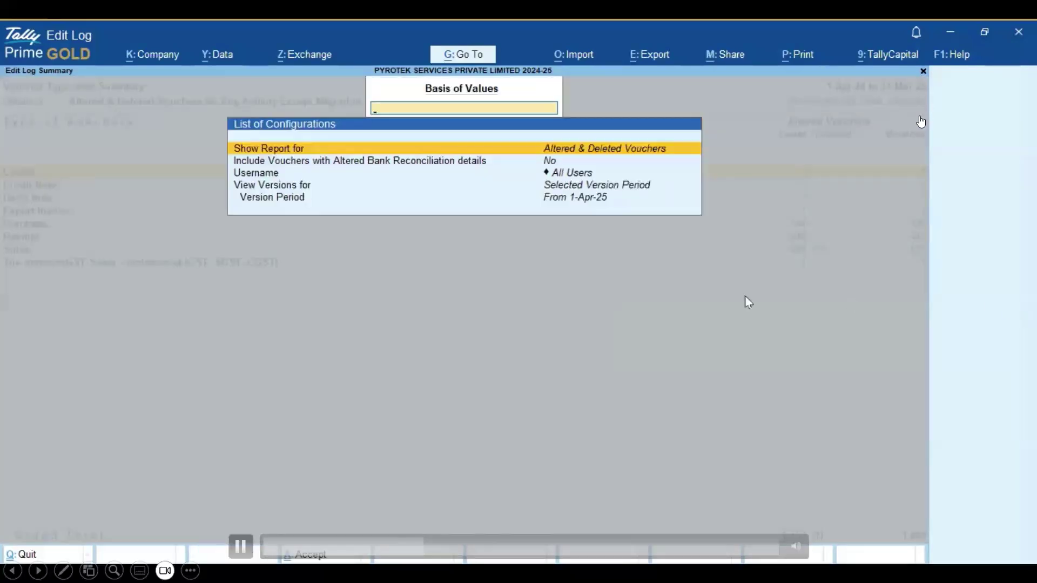
pyautogui.click(638, 150)
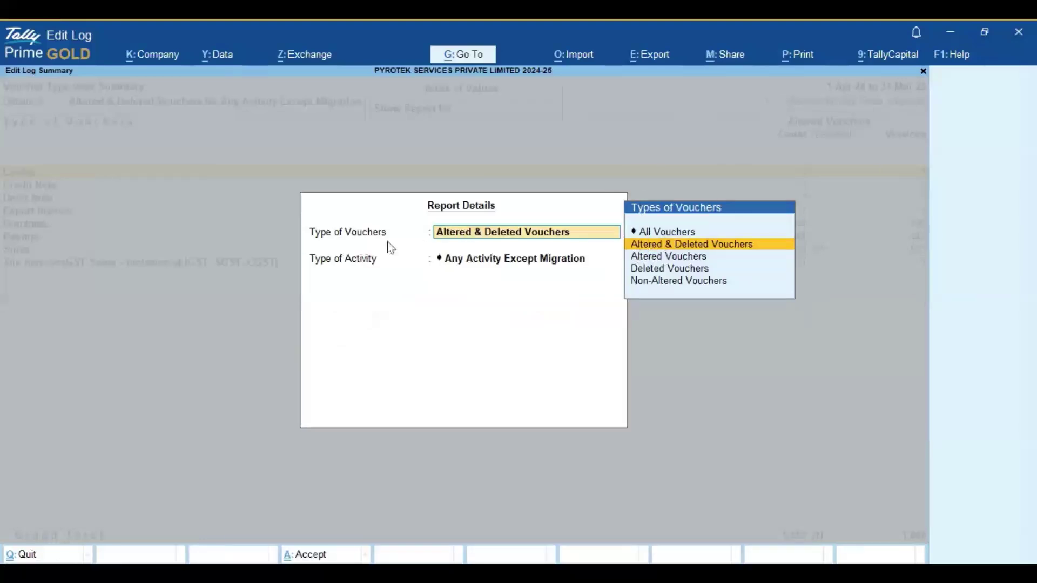
pyautogui.click(727, 247)
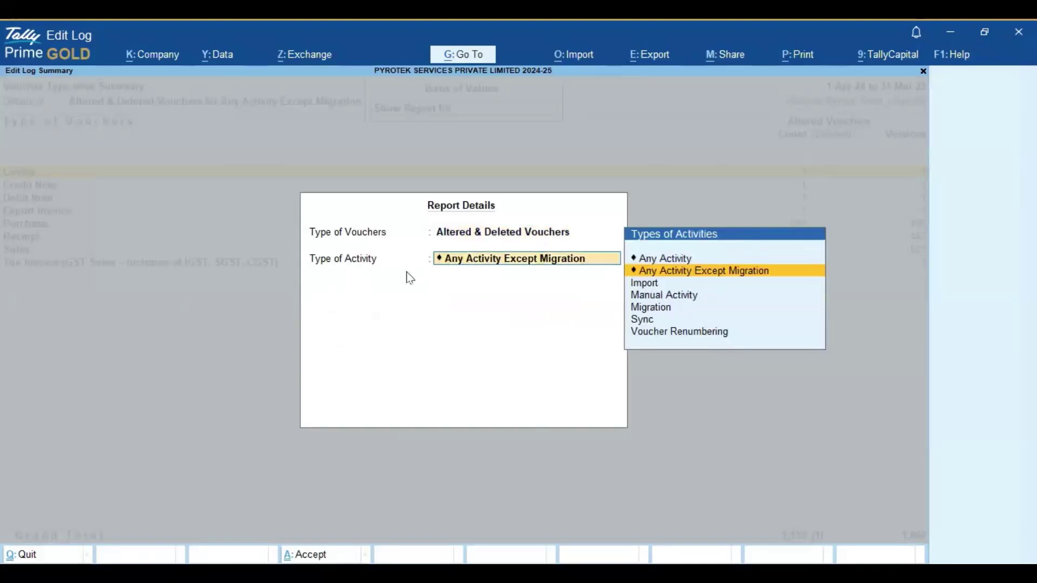
pyautogui.press('Down')
pyautogui.press('Down')
pyautogui.press('Down')
pyautogui.press('Down')
pyautogui.press('Down')
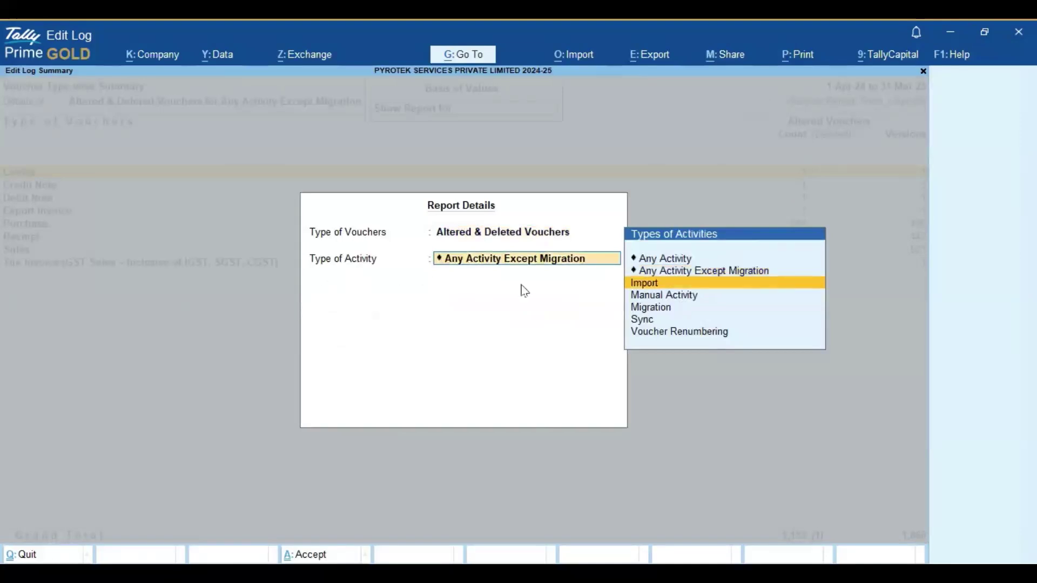
pyautogui.press('Up')
pyautogui.press('Up')
pyautogui.press('Up')
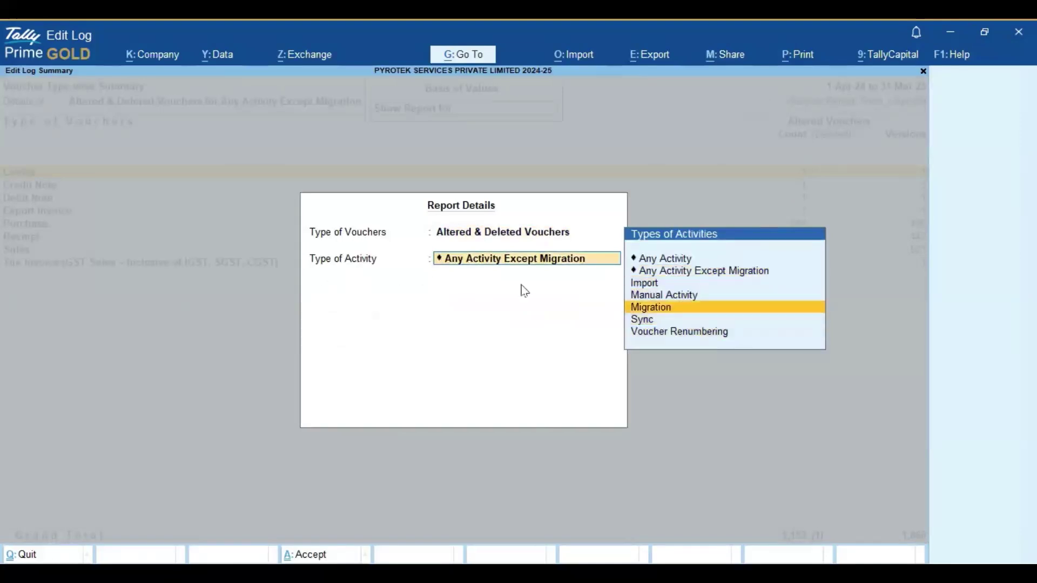
pyautogui.press('Return')
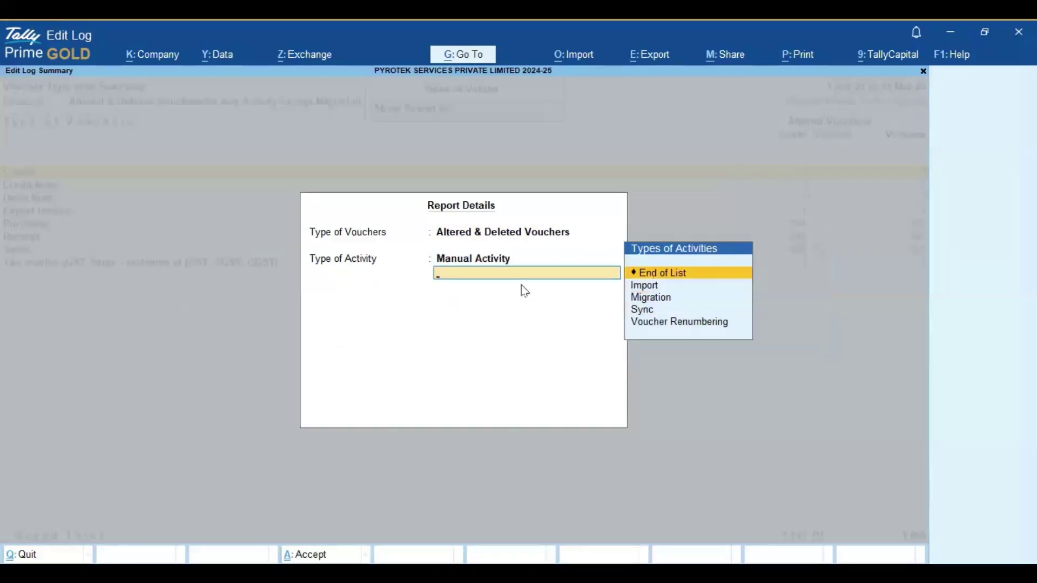
pyautogui.press('Return')
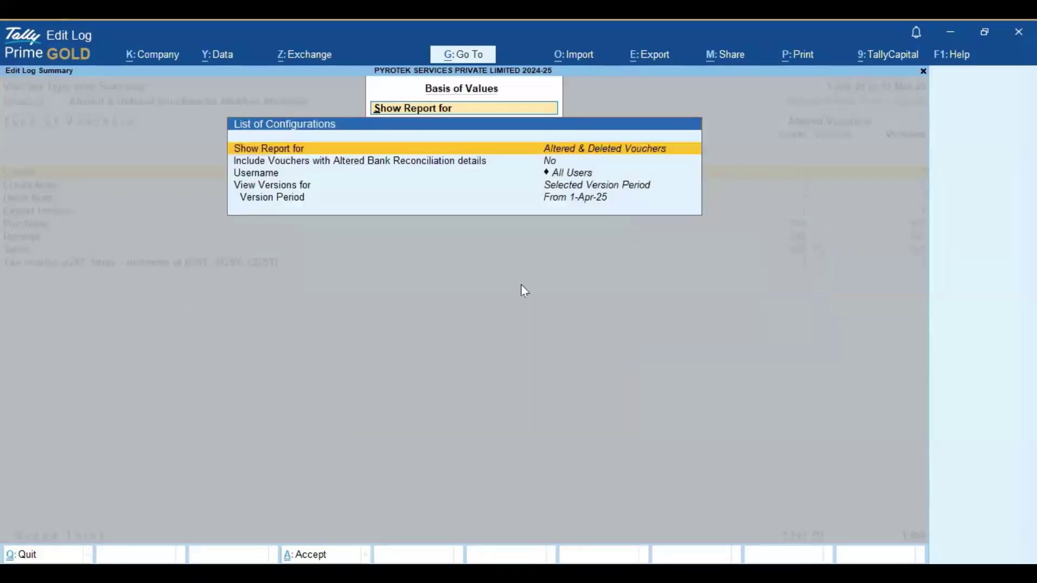
pyautogui.hotkey('ctrl', 'a')
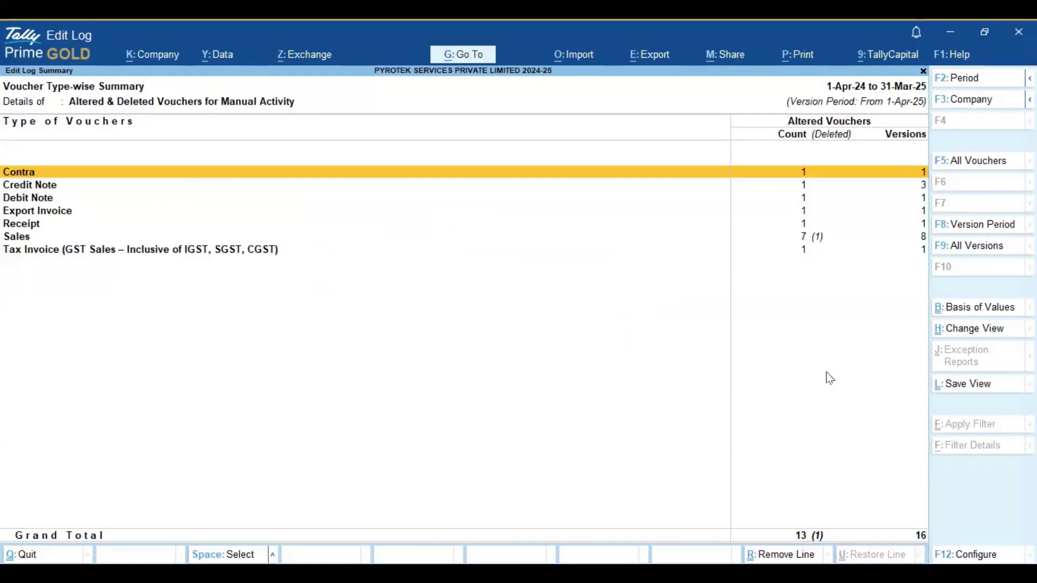
# Step: Change the view to User-wise Voucher Summary and open the monthly list of Sales vouchers for the admin user
pyautogui.click(990, 332)
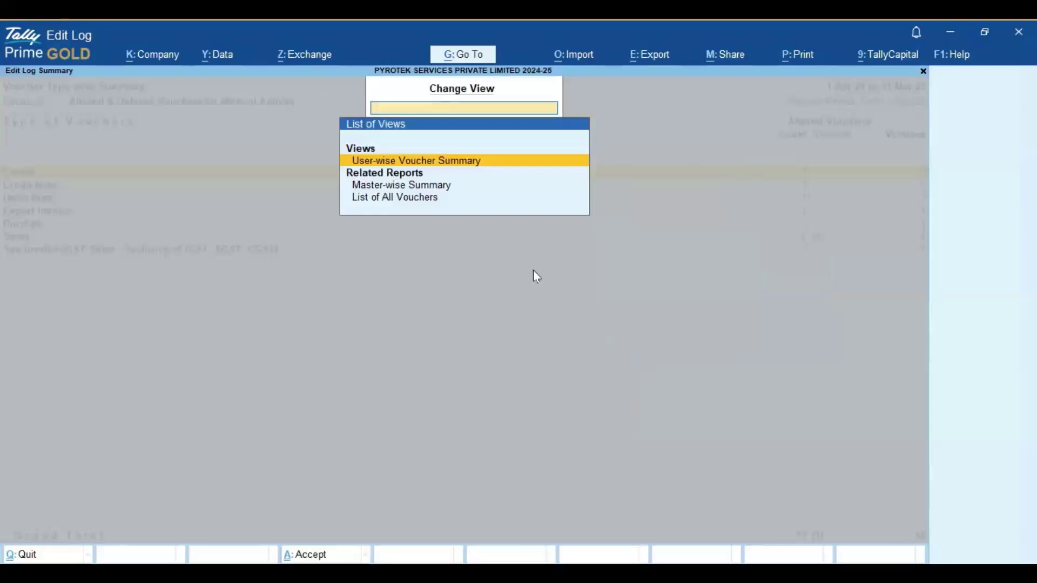
pyautogui.click(488, 161)
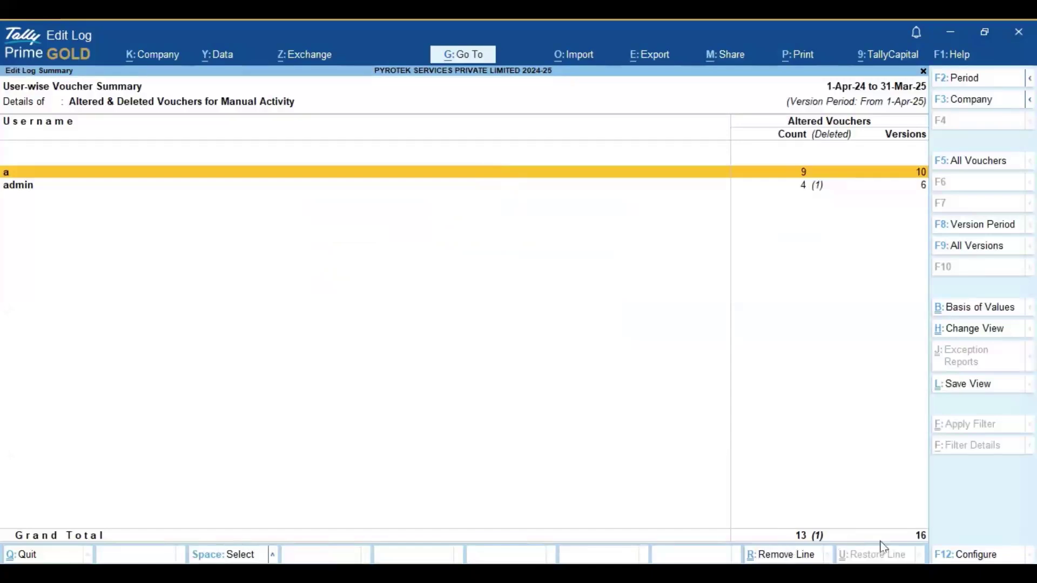
pyautogui.click(23, 189)
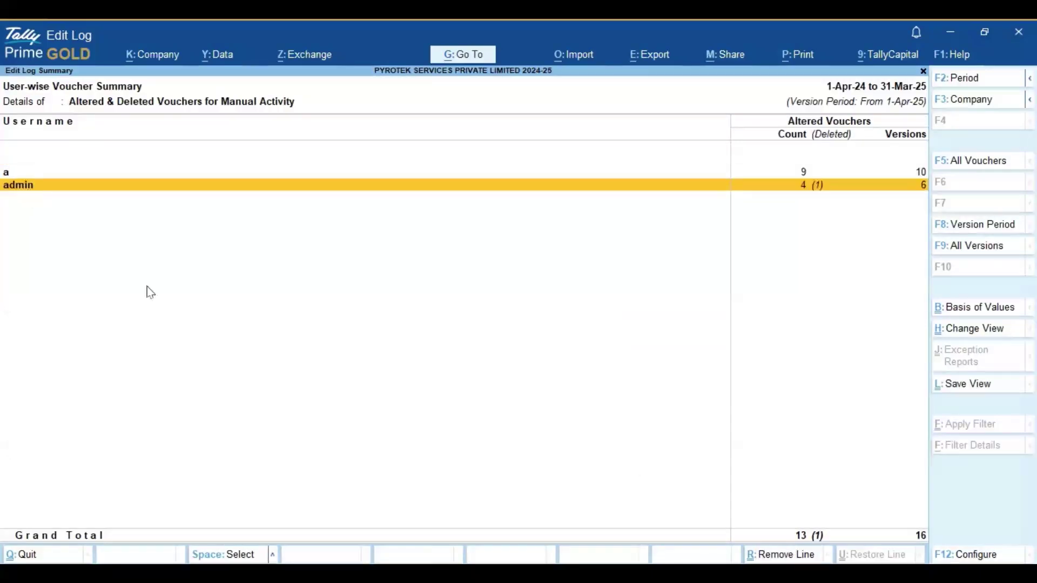
pyautogui.press('Return')
pyautogui.press('Down')
pyautogui.press('Down')
pyautogui.press('Down')
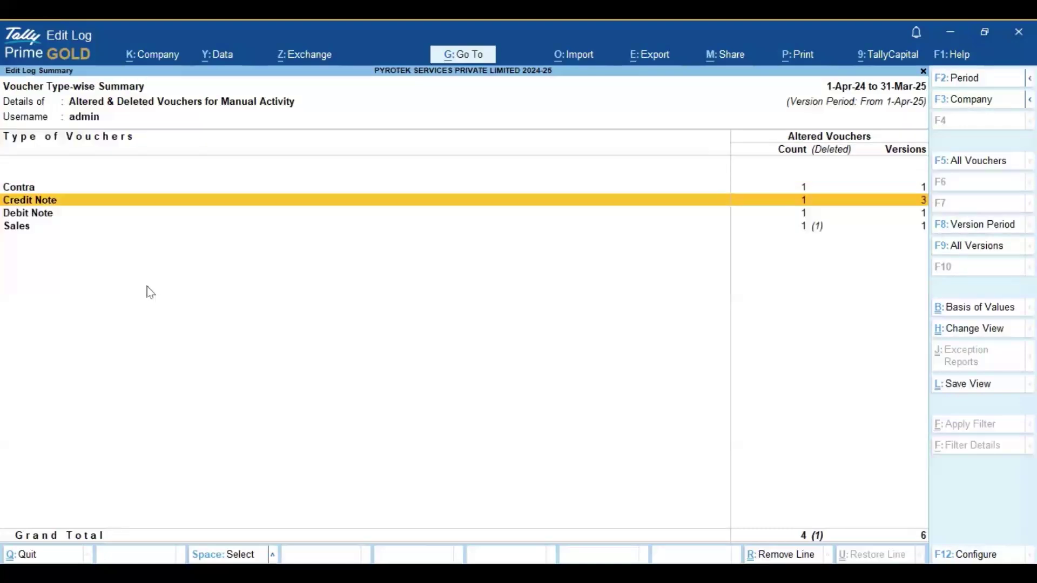
pyautogui.press('Return')
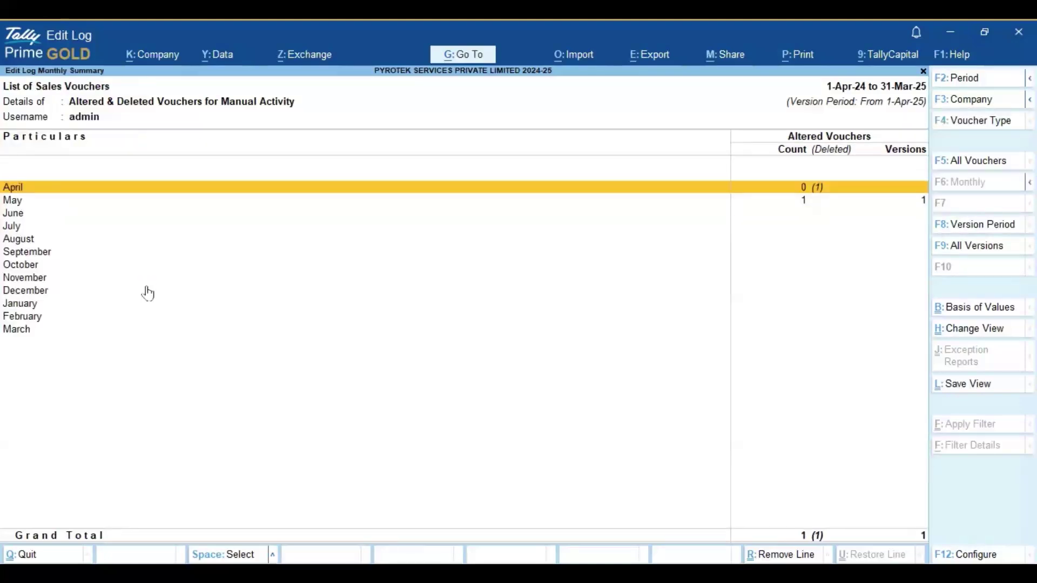
# Step: Examine all versions in the edit log of admin's deleted 1-Apr-24 sales voucher and return to the monthly list
pyautogui.press('Return')
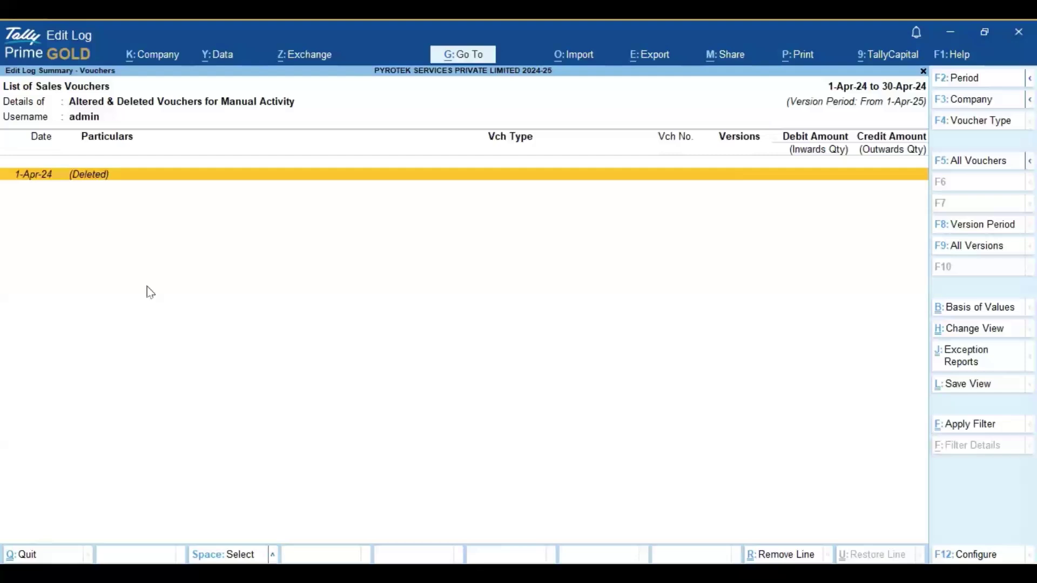
pyautogui.press('Return')
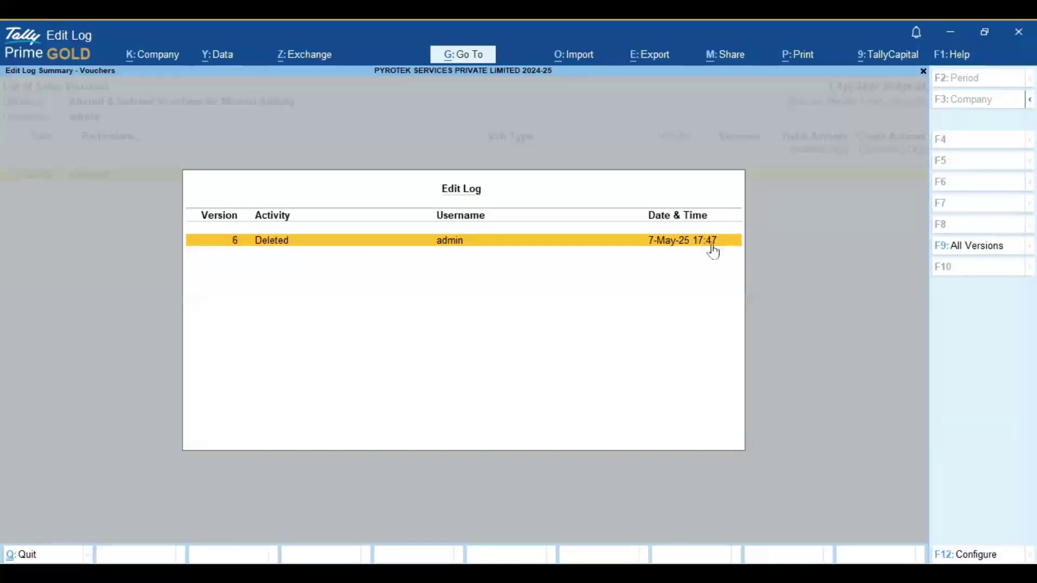
pyautogui.click(981, 253)
pyautogui.click(290, 306)
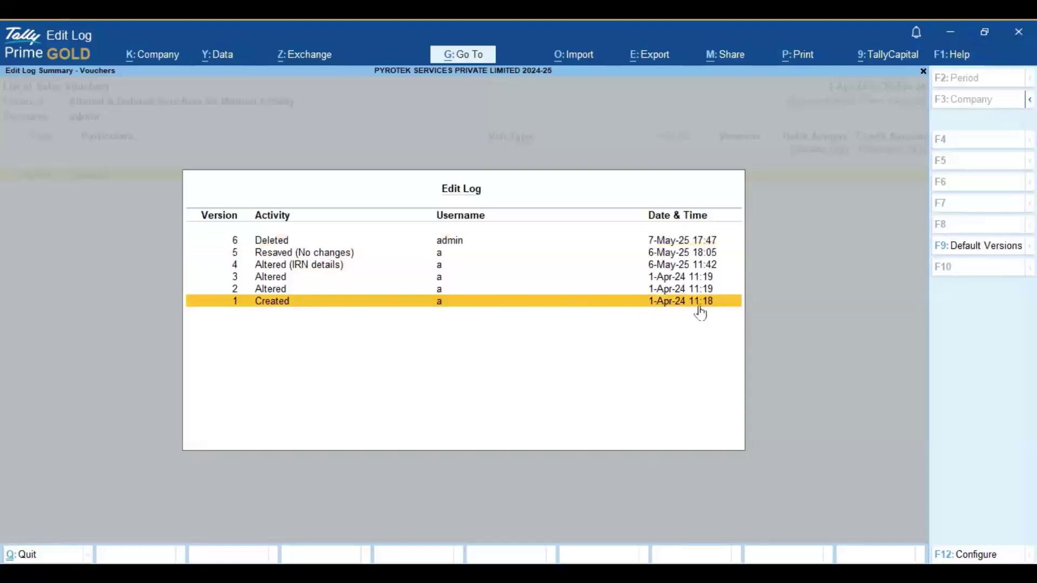
pyautogui.click(278, 241)
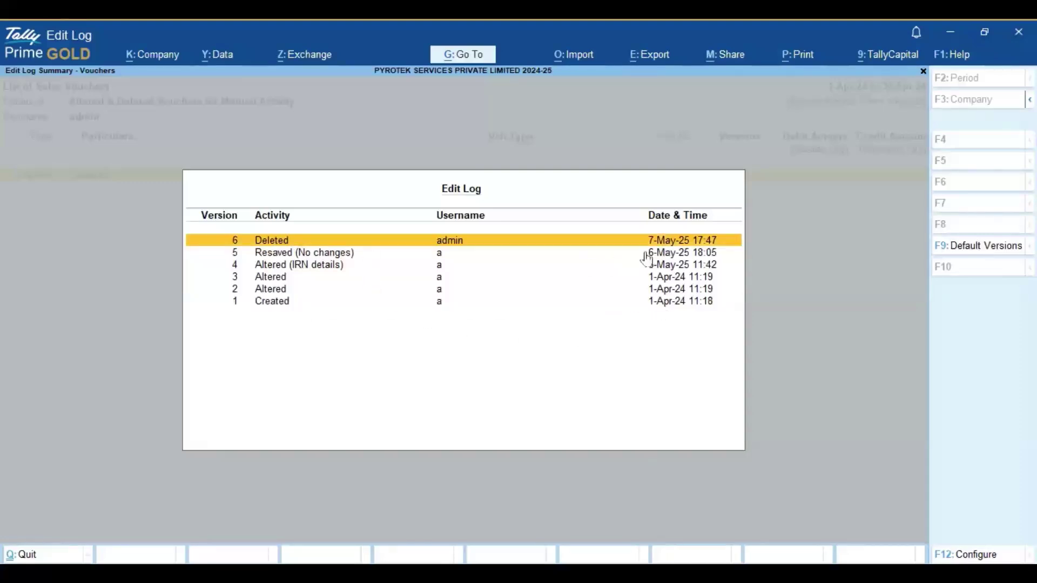
pyautogui.click(670, 255)
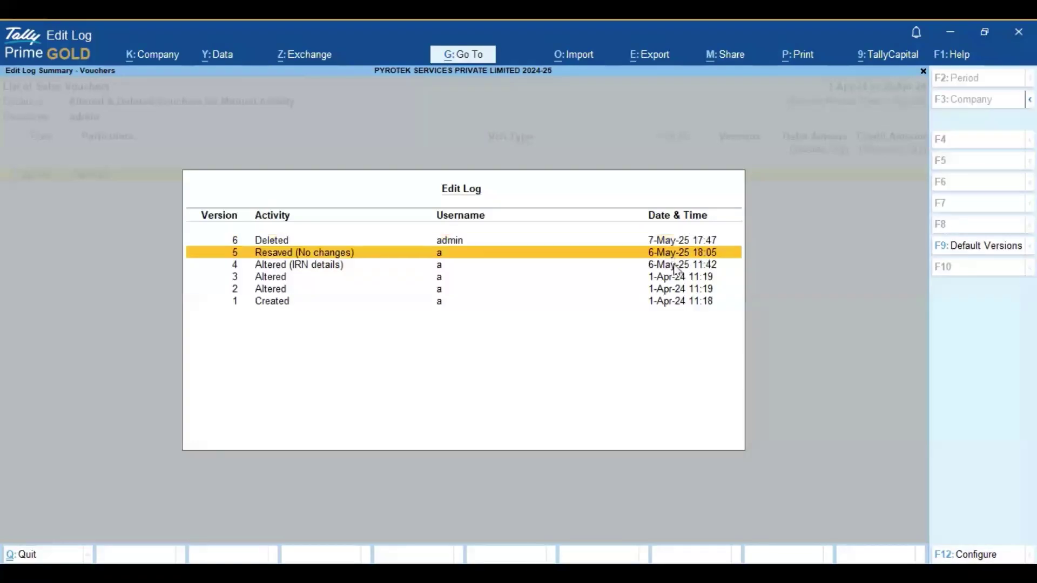
pyautogui.click(676, 266)
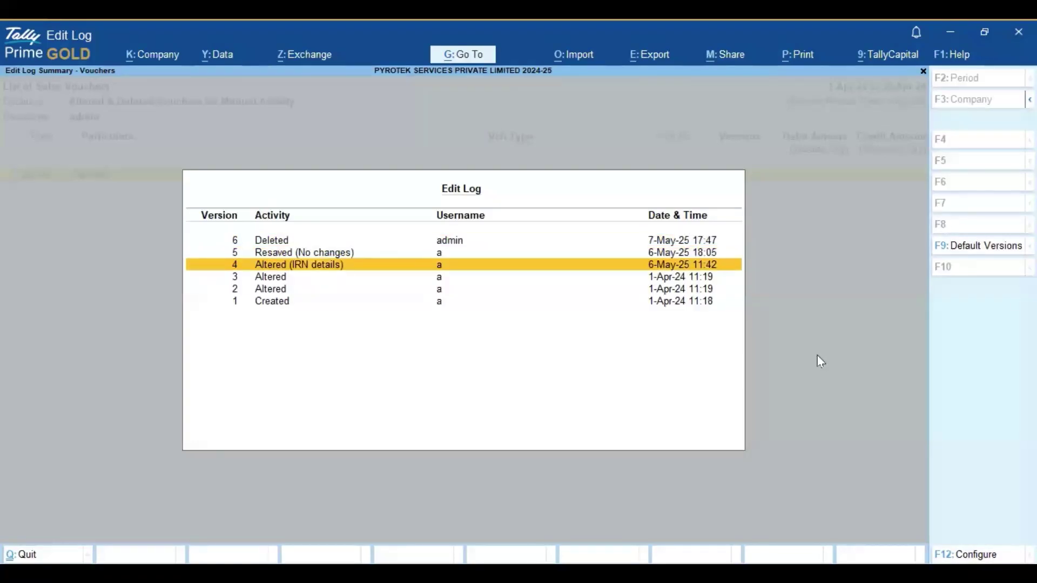
pyautogui.press('Escape')
pyautogui.press('Escape')
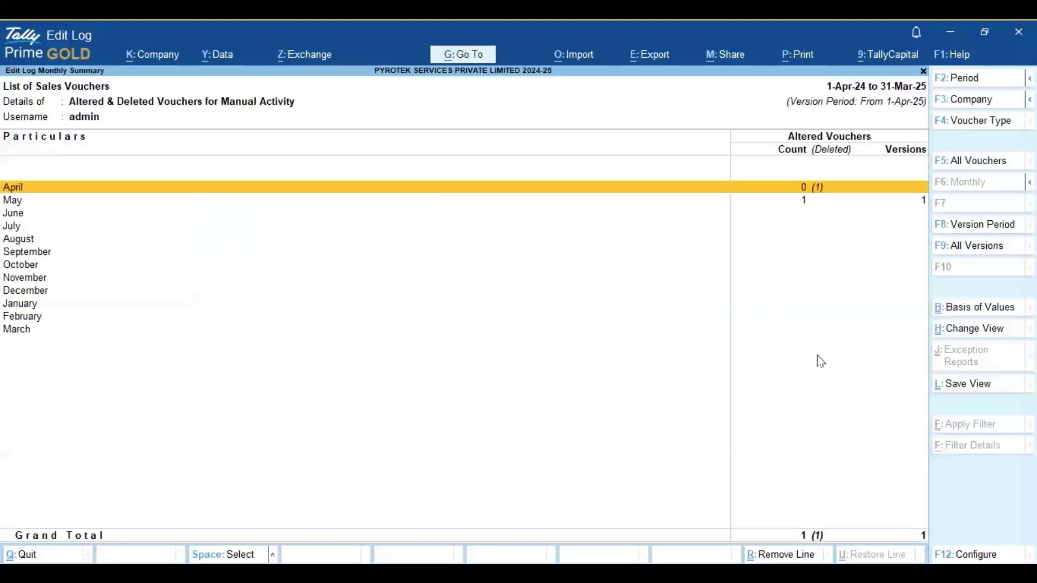
# Step: Examine all versions of the 1-May-24 SMS WATER GRACE BMW PRIVATE LIMITED sales voucher and leave the user's voucher reports
pyautogui.press('Down')
pyautogui.press('Return')
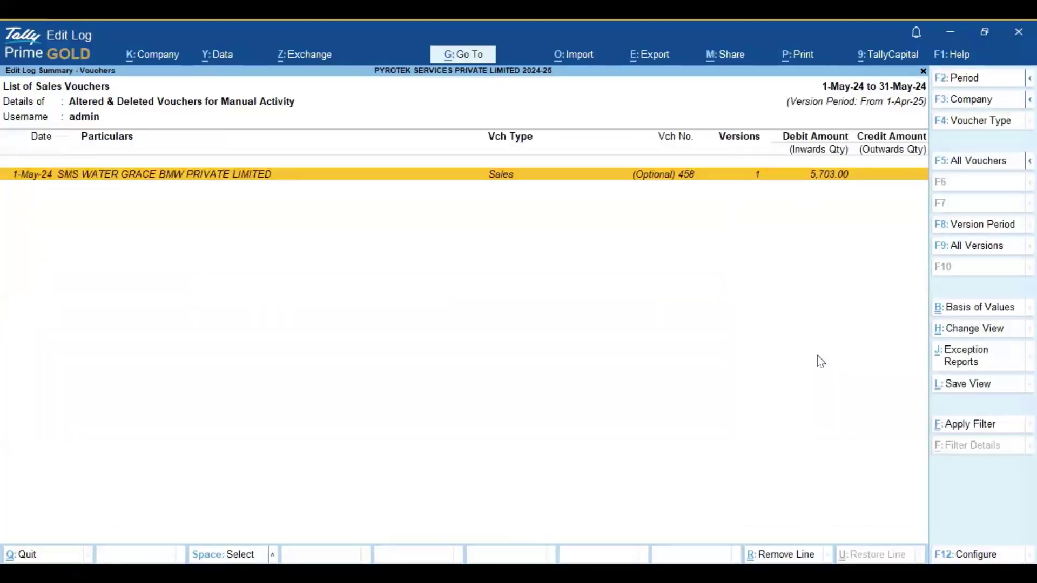
pyautogui.press('Return')
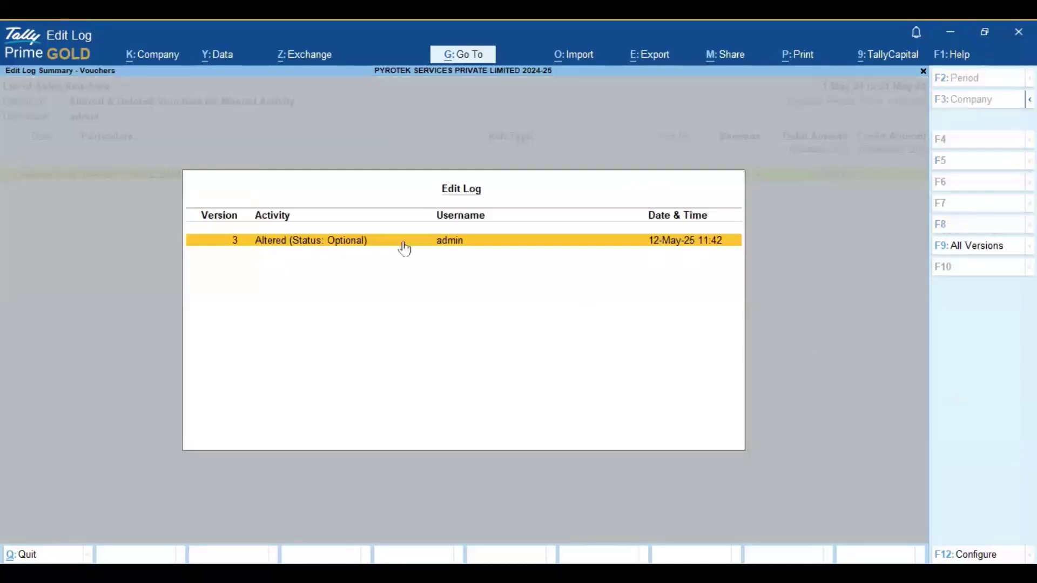
pyautogui.click(994, 251)
pyautogui.click(672, 268)
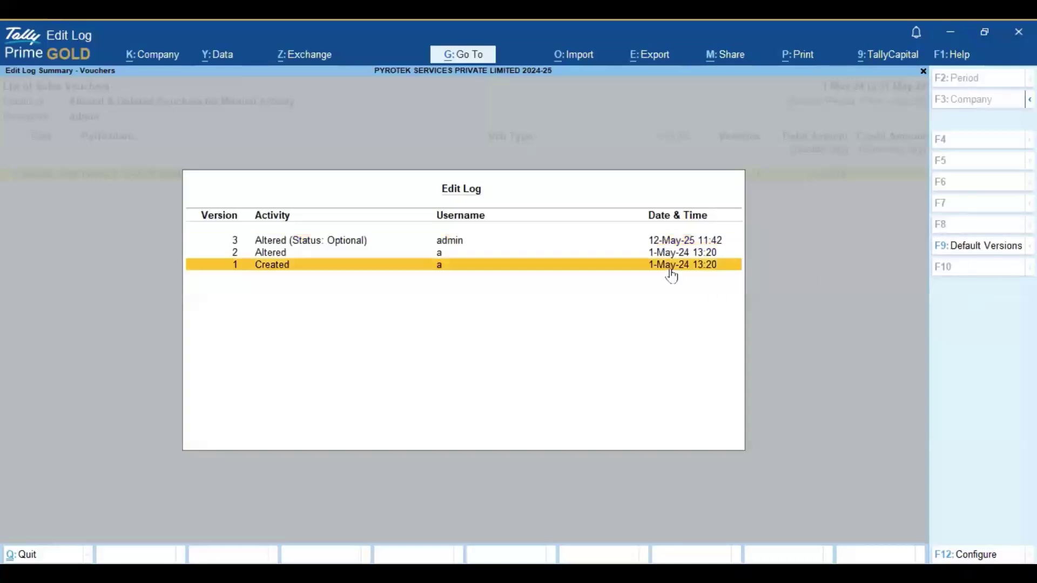
pyautogui.click(328, 241)
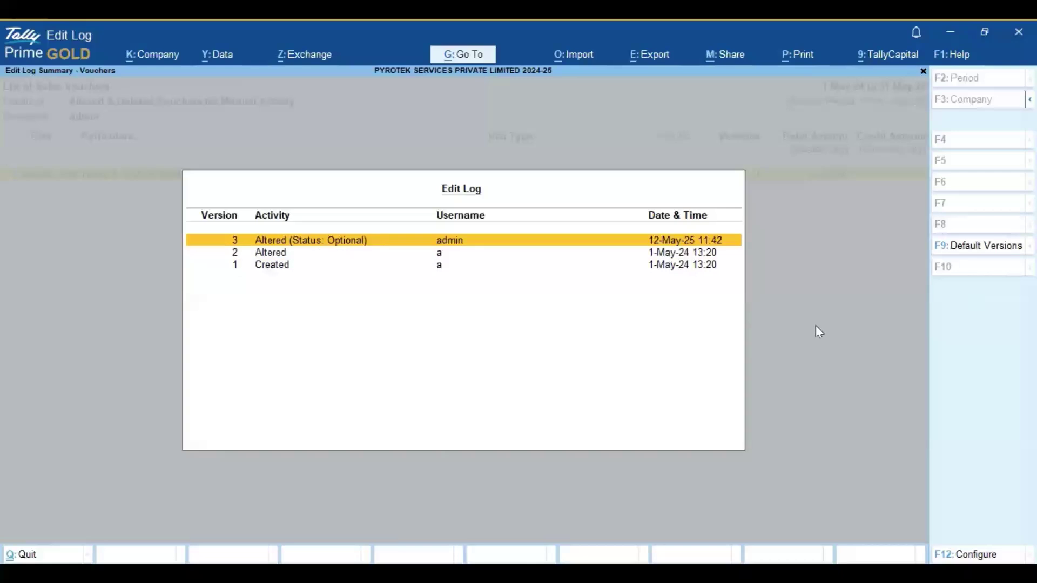
pyautogui.press('Escape')
pyautogui.press('Escape')
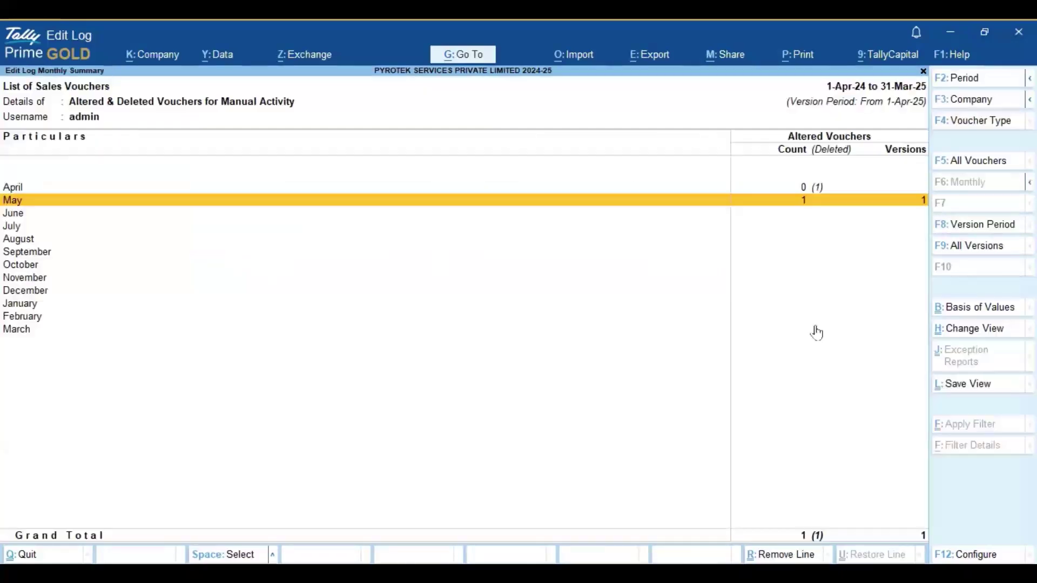
pyautogui.press('Escape')
pyautogui.press('Escape')
pyautogui.press('Escape')
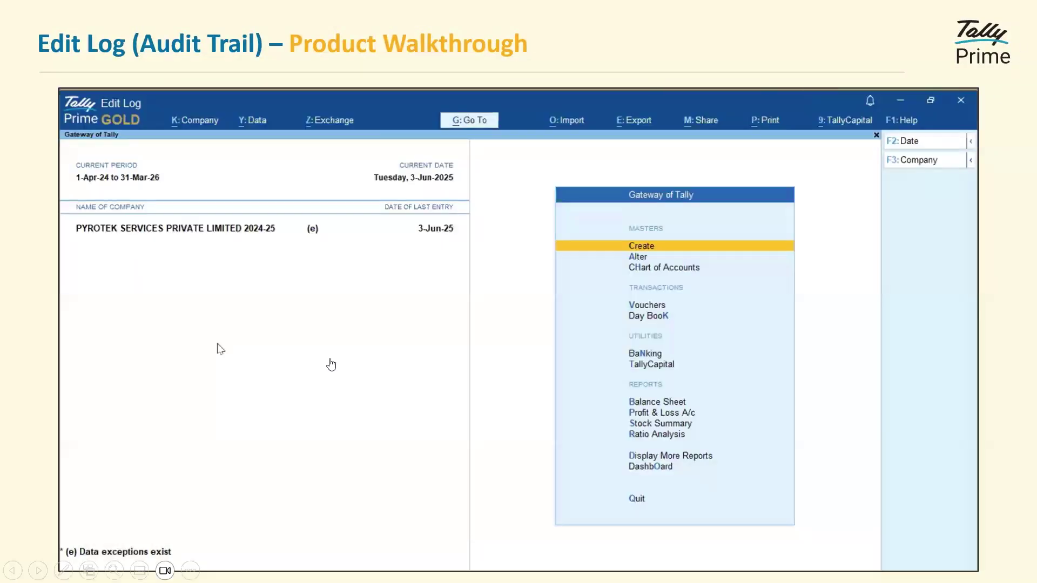
pyautogui.moveTo(245, 490)
pyautogui.click(240, 552)
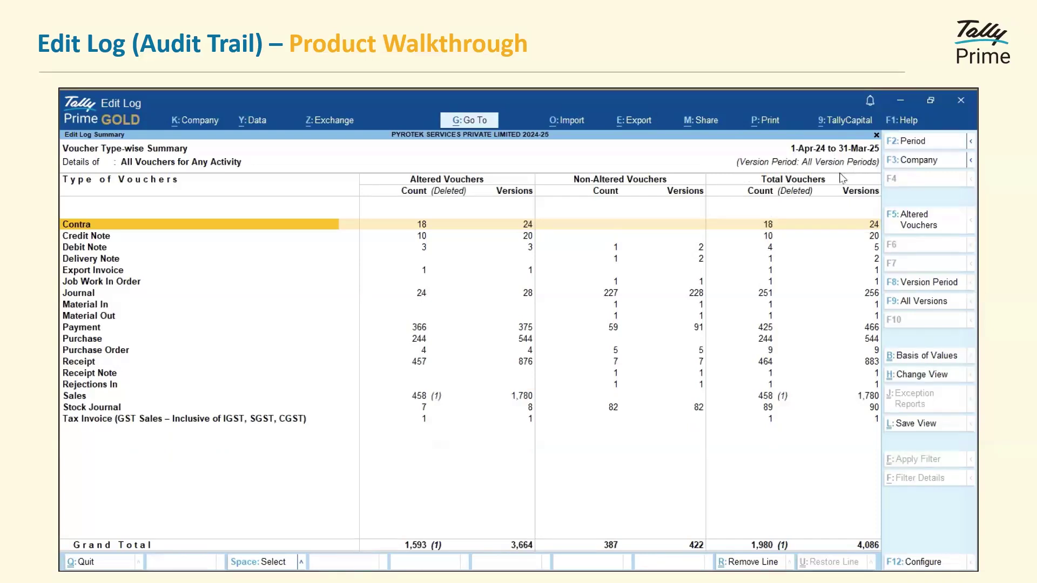
# Step: Set the version period of the all-vouchers Edit Log Summary to start from 1-4-2025 with no end date
pyautogui.click(914, 282)
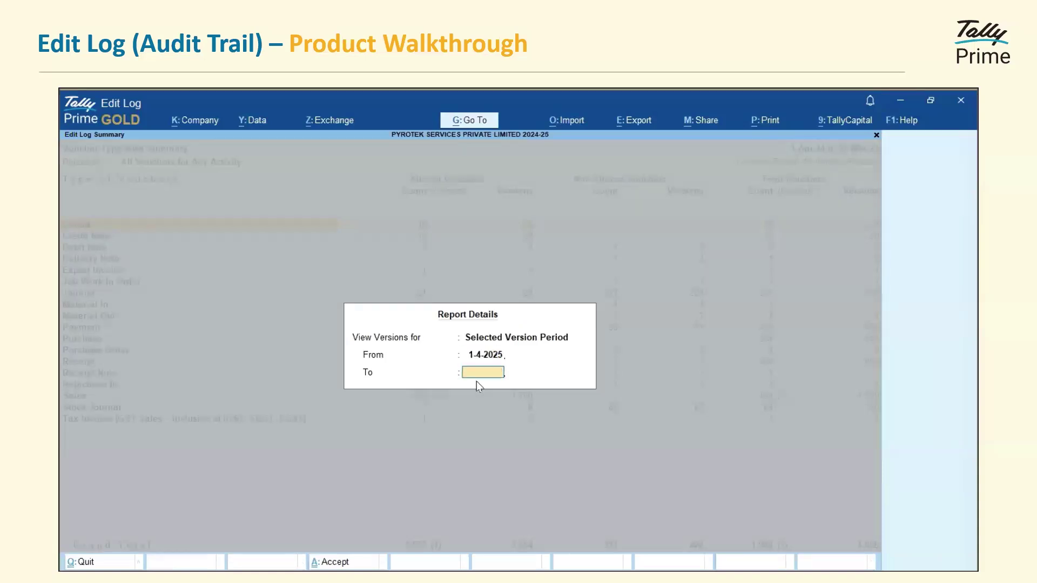
pyautogui.press('Return')
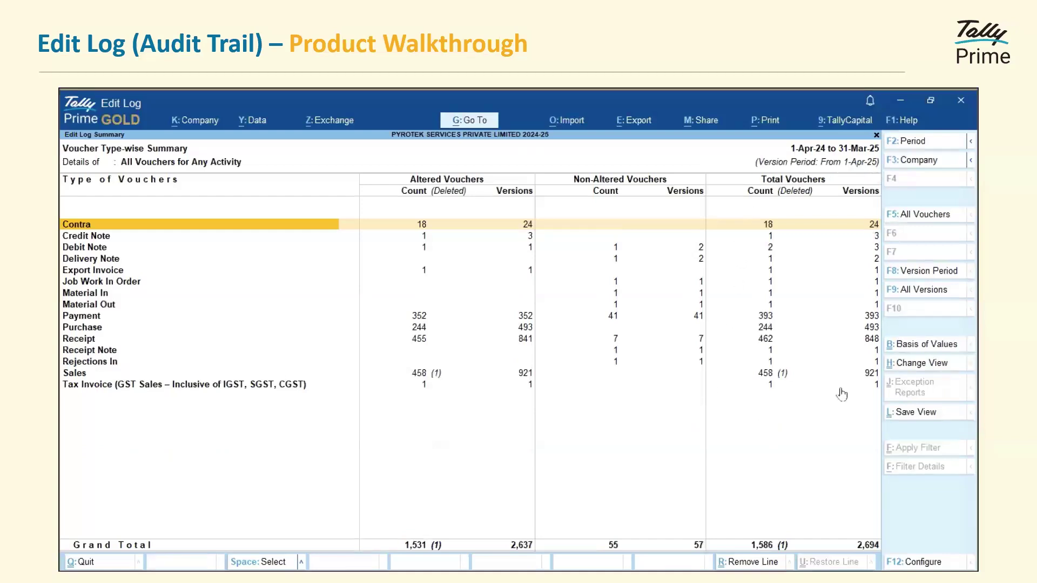
# Step: Configure the Edit Log Summary's basis of values to report all vouchers for Manual Activity only
pyautogui.click(948, 352)
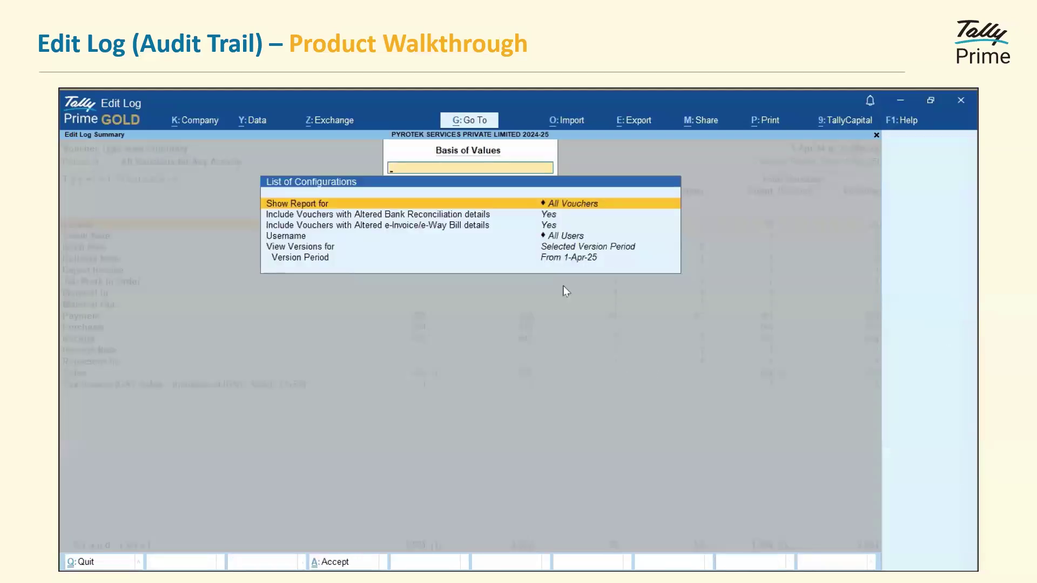
pyautogui.click(570, 204)
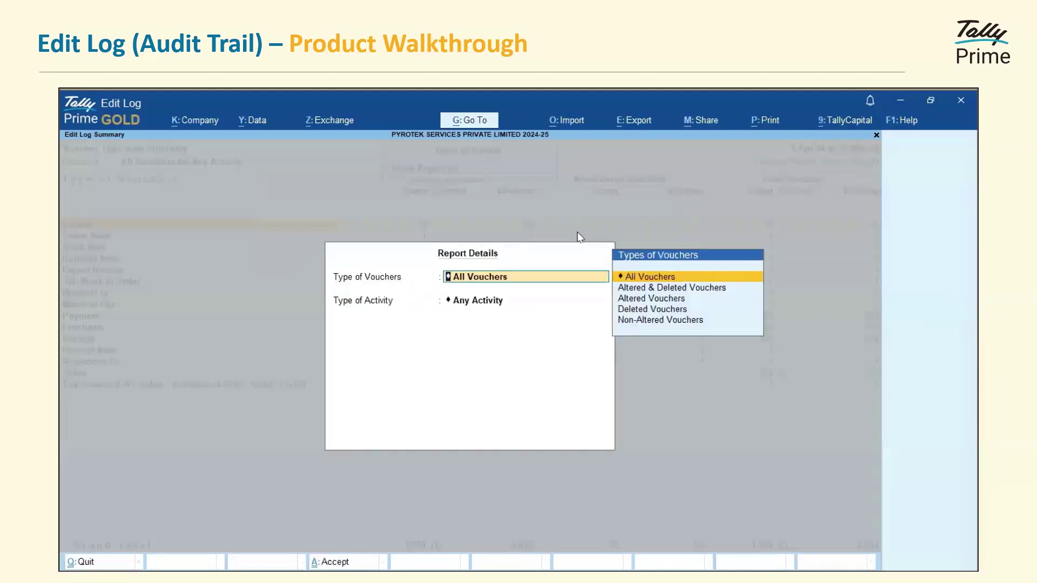
pyautogui.press('Return')
pyautogui.press('Down')
pyautogui.press('Down')
pyautogui.press('Down')
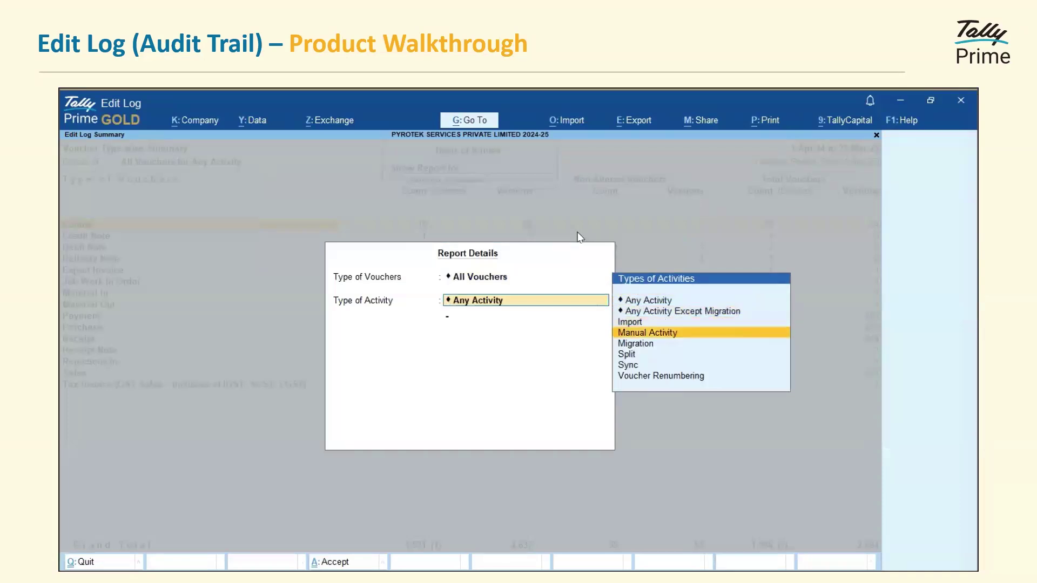
pyautogui.press('Return')
pyautogui.press('Return')
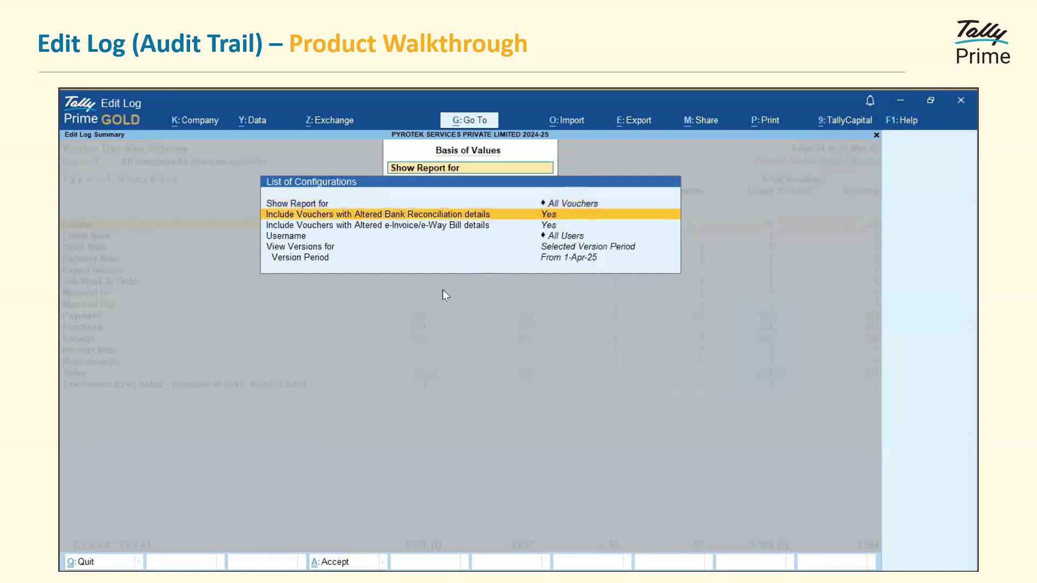
# Step: Exclude vouchers with altered bank reconciliation details and altered e-Invoice/e-Way Bill details, and apply the report configuration
pyautogui.press('Return')
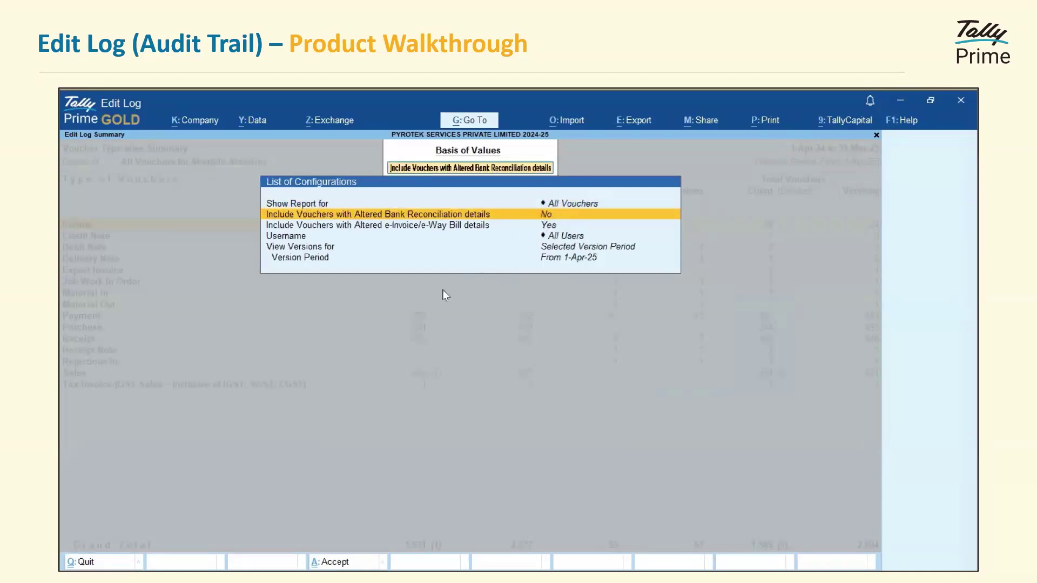
pyautogui.press('Down')
pyautogui.press('Return')
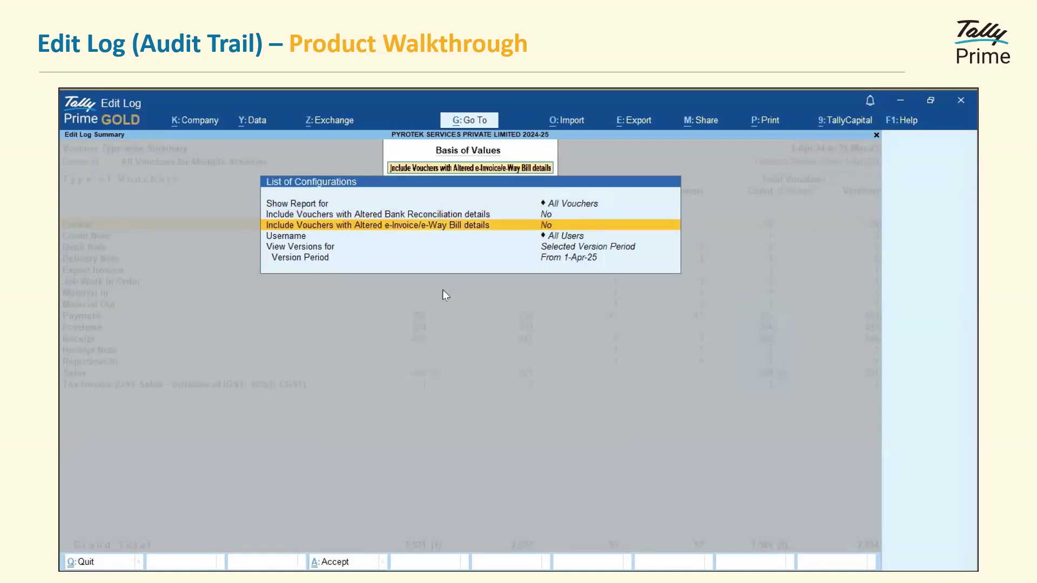
pyautogui.hotkey('ctrl', 'a')
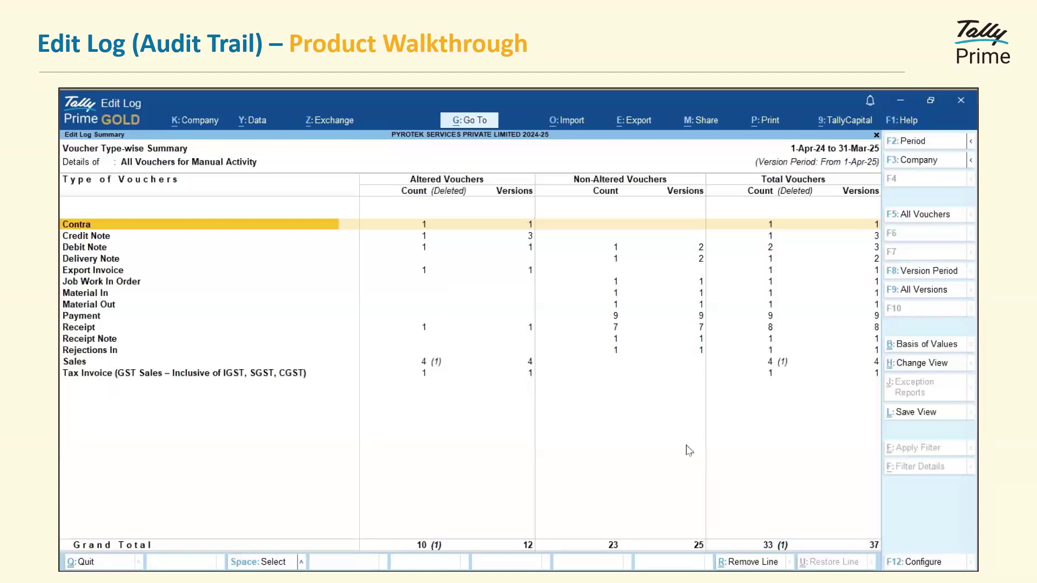
# Step: Save the report view as EL Report for FY 24-25 for This Company with the selected period, without making it the default
pyautogui.click(917, 416)
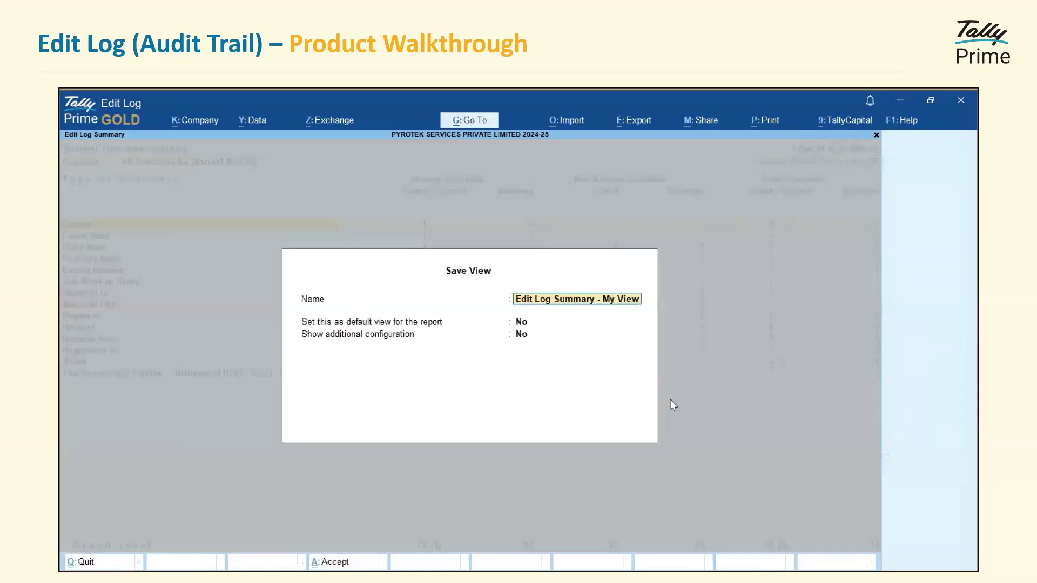
pyautogui.write('EL Report for FY 24-25')
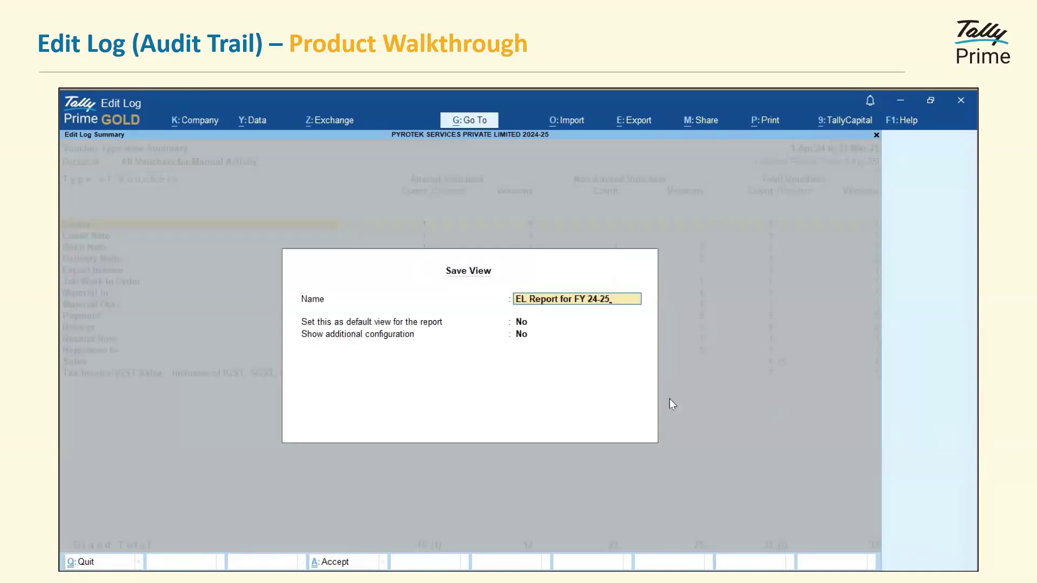
pyautogui.press('Return')
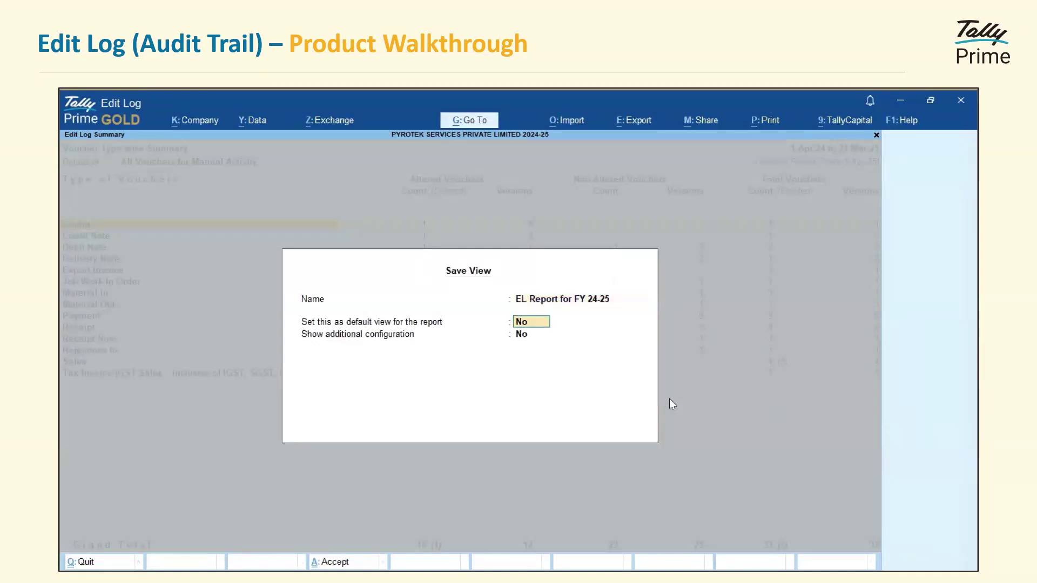
pyautogui.press('Return')
pyautogui.write('Y')
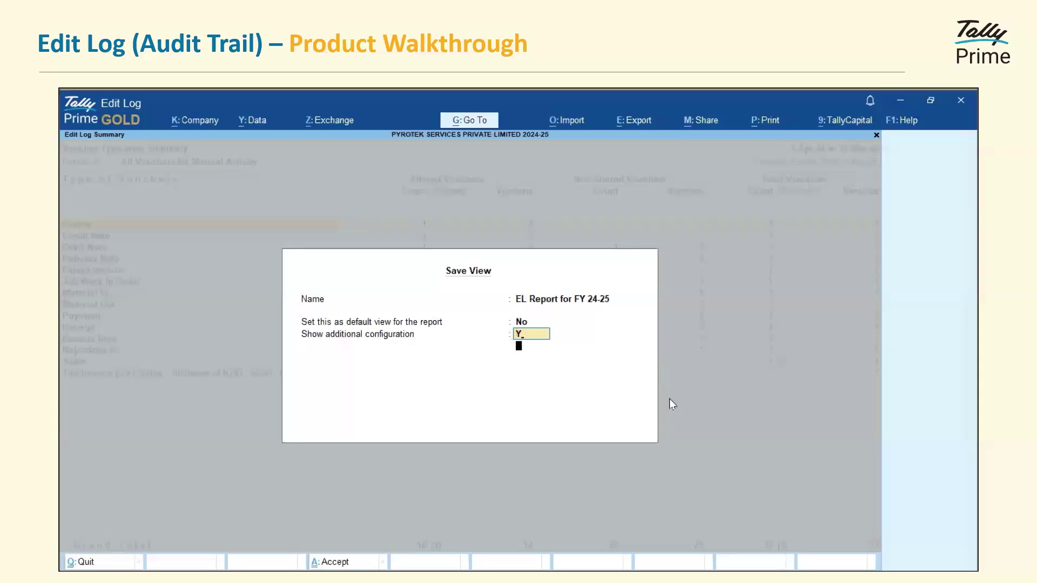
pyautogui.press('Return')
pyautogui.press('Down')
pyautogui.press('Return')
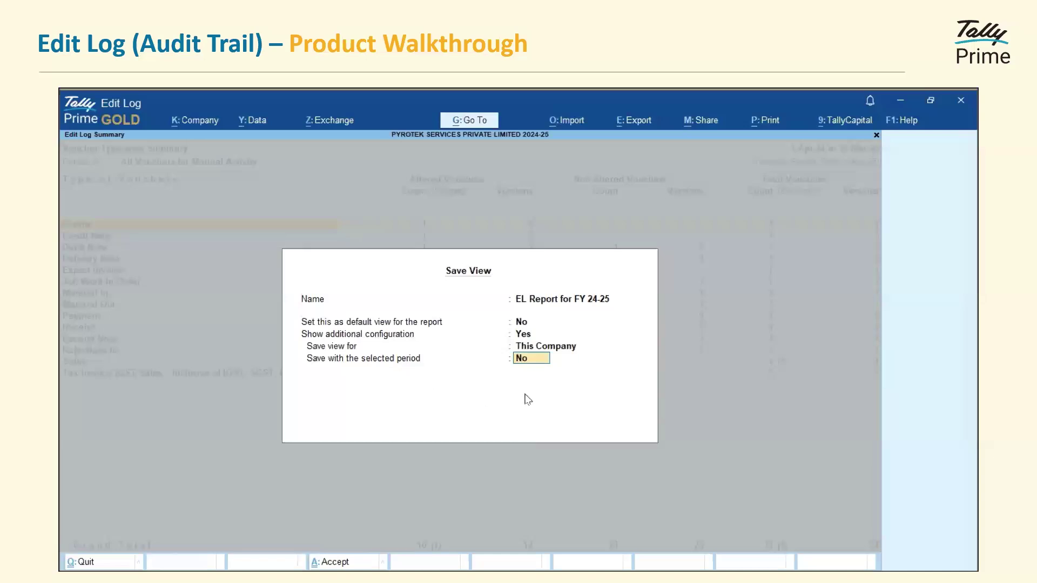
pyautogui.write('Yes')
pyautogui.press('Return')
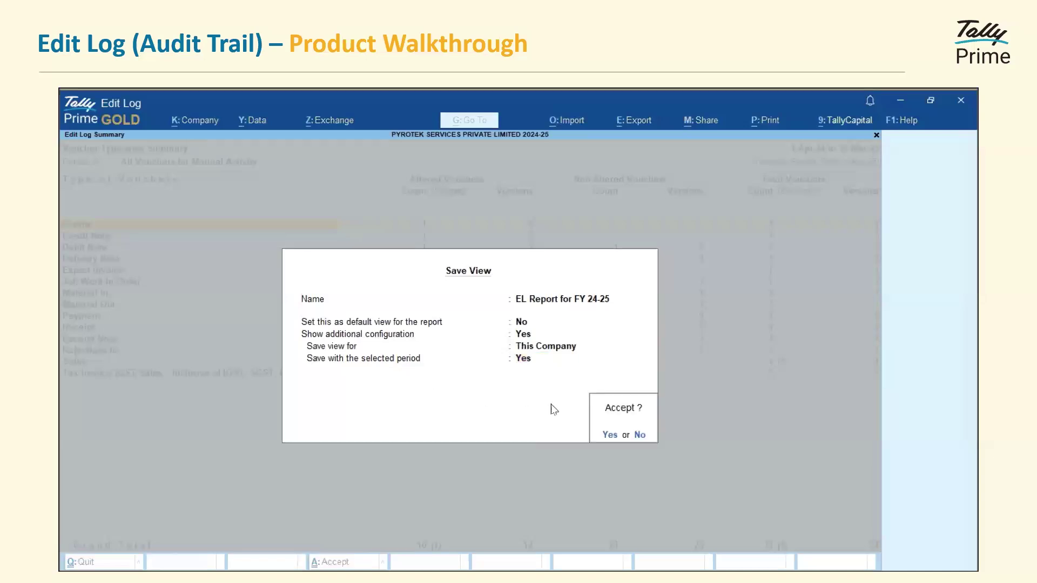
pyautogui.press('Return')
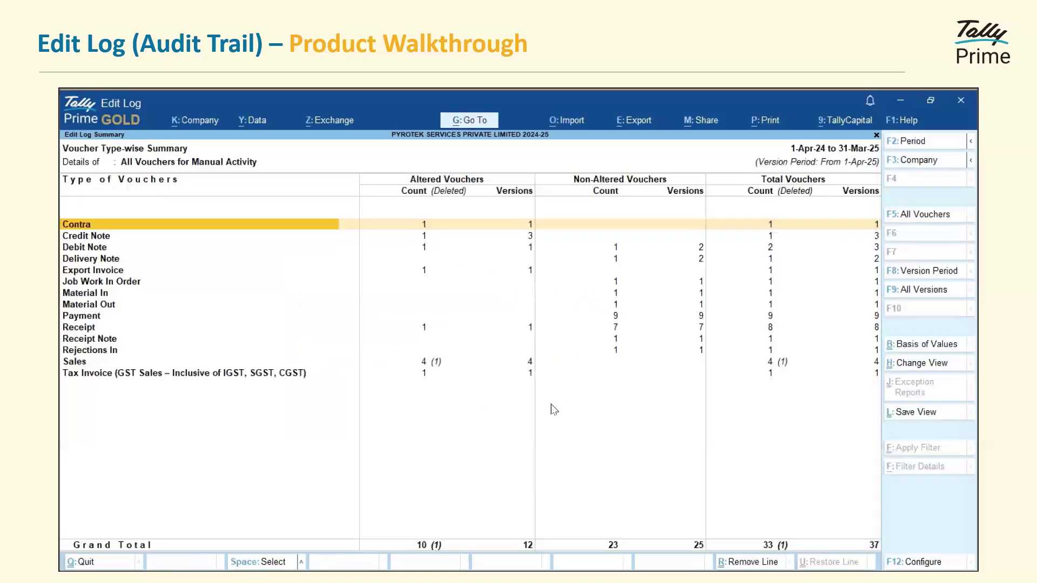
# Step: Return to the Gateway of Tally, open the saved view EL Report for FY 24-25 to check it, and leave the report
pyautogui.press('Escape')
pyautogui.press('Escape')
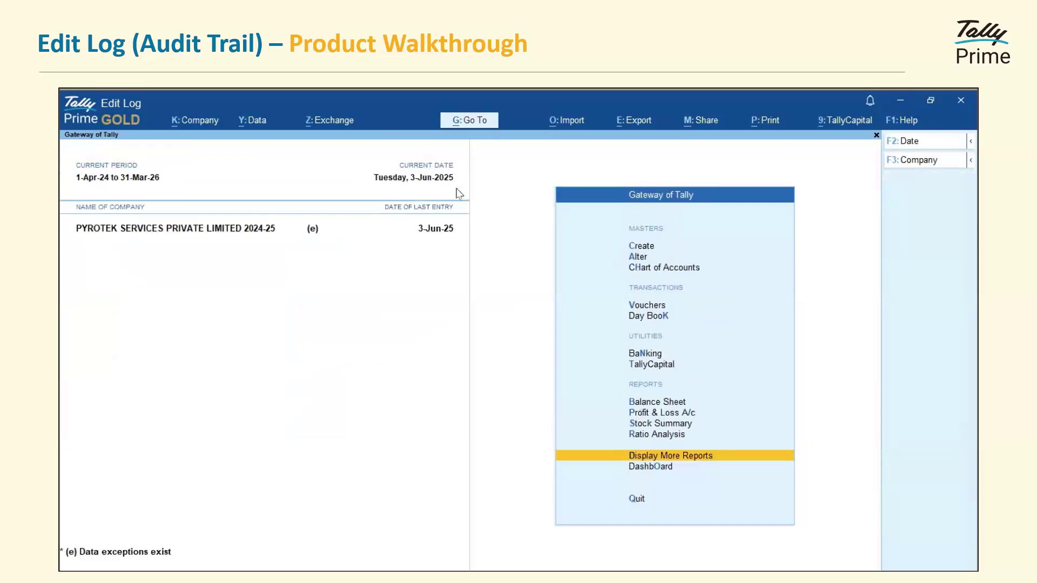
pyautogui.click(488, 123)
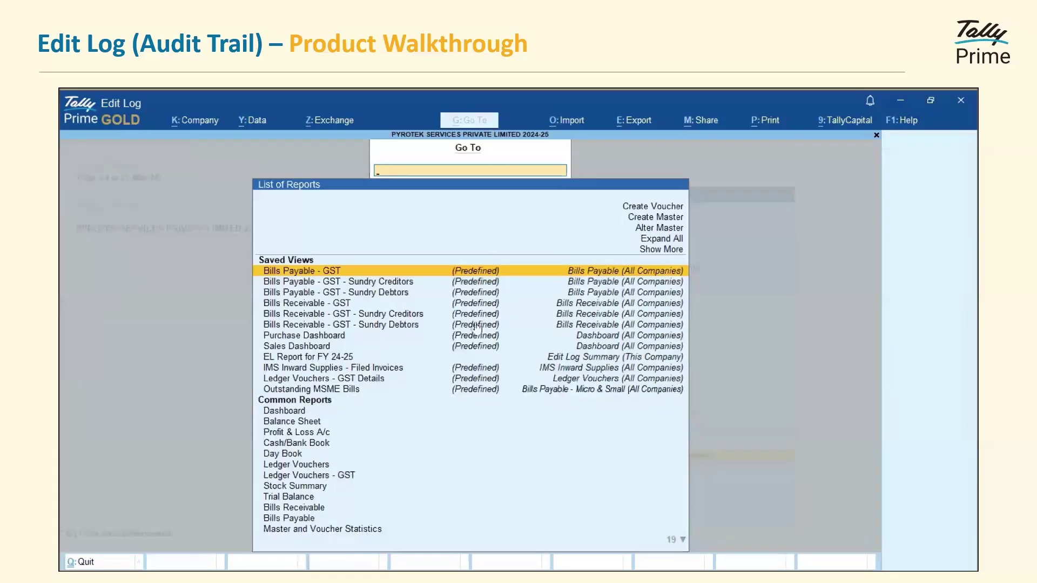
pyautogui.click(286, 365)
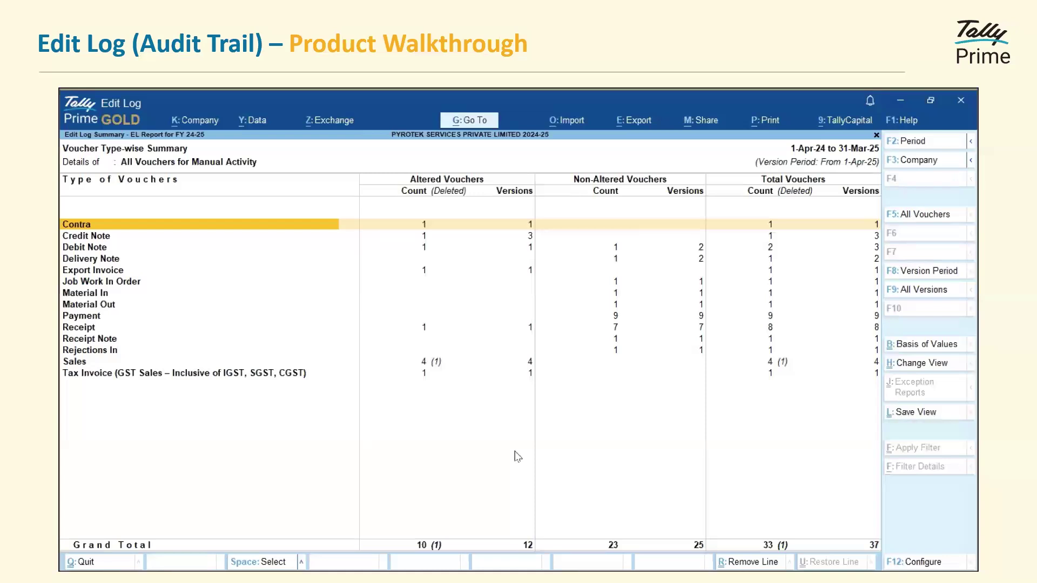
pyautogui.press('Escape')
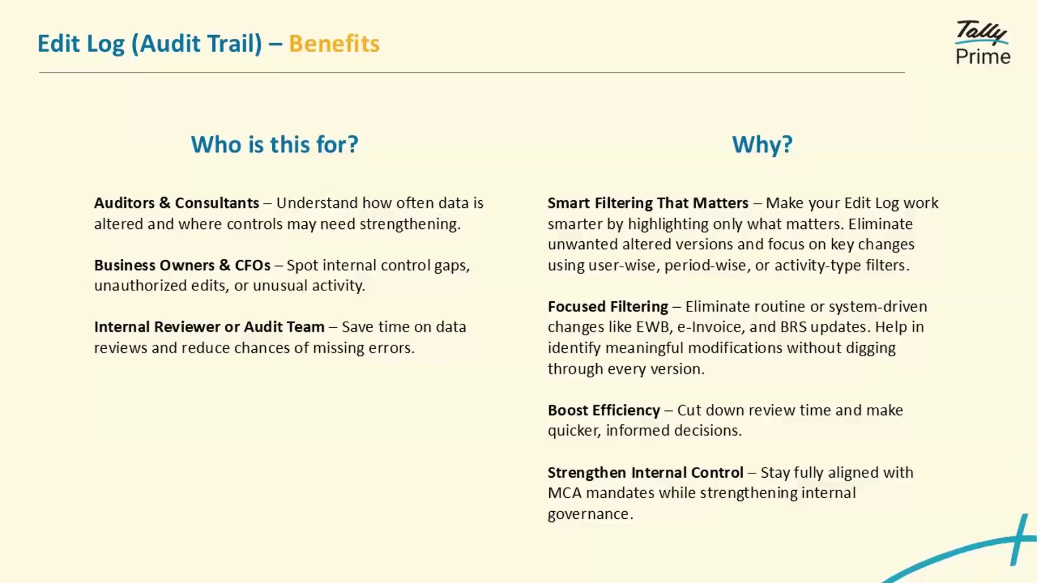